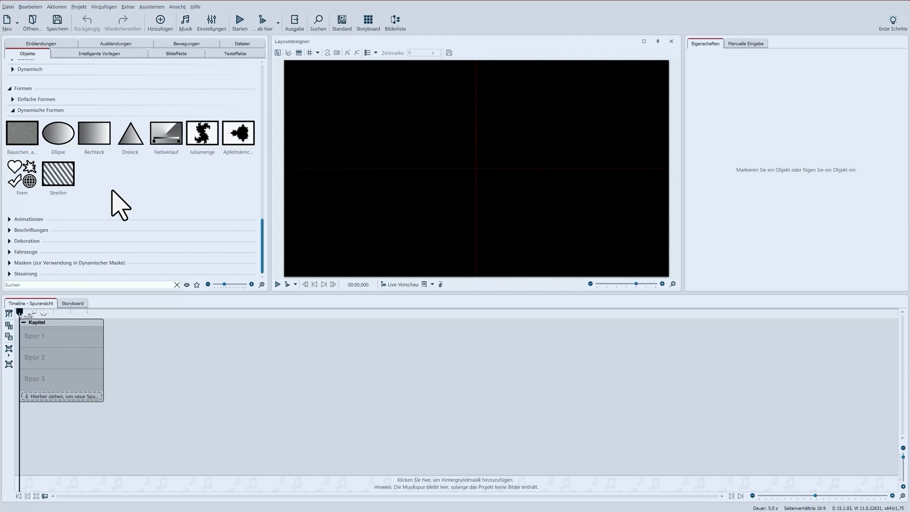
Step: Add a Streifen object to Spur 1 and reduce its Mustergröße to 2 %
drag(66, 189, 74, 335)
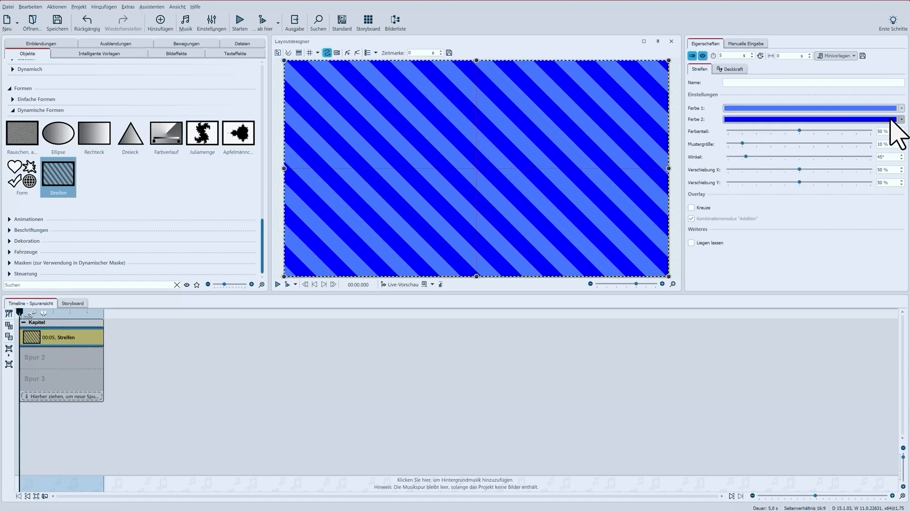
click(901, 146)
click(902, 147)
click(901, 146)
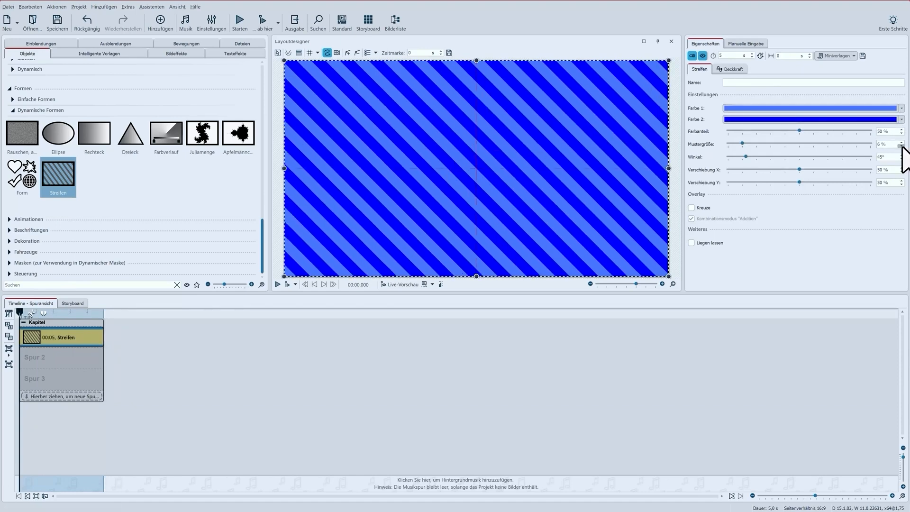
click(901, 147)
click(902, 146)
click(901, 146)
click(902, 146)
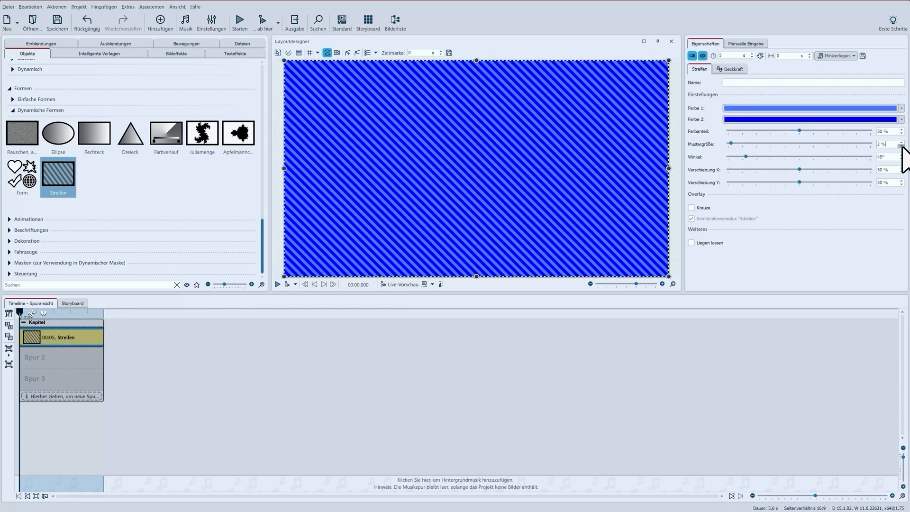
Step: Increase the Winkel of the Streifen pattern until the stripes slant in the opposite direction
click(901, 154)
click(902, 155)
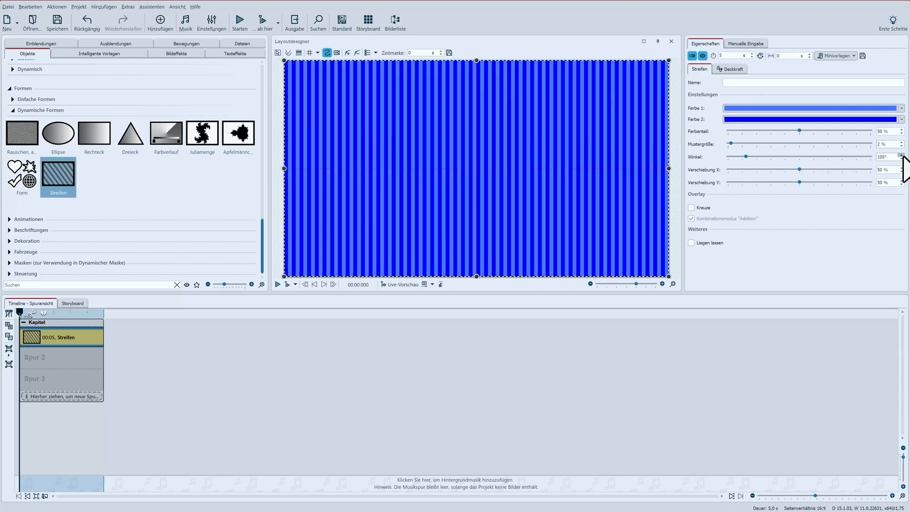
click(901, 155)
click(901, 155)
Step: Try the Minivorlagen 3, 8 and 7 one after another on the Streifen object
click(833, 56)
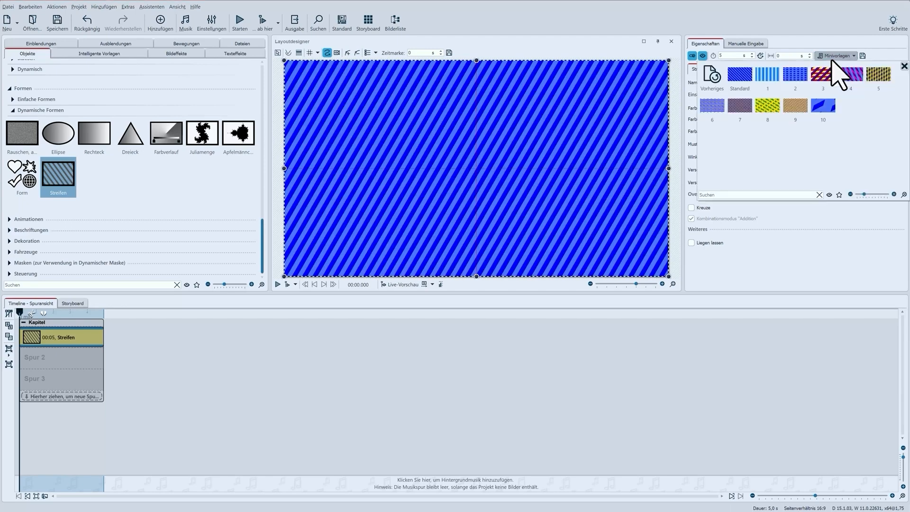
click(828, 72)
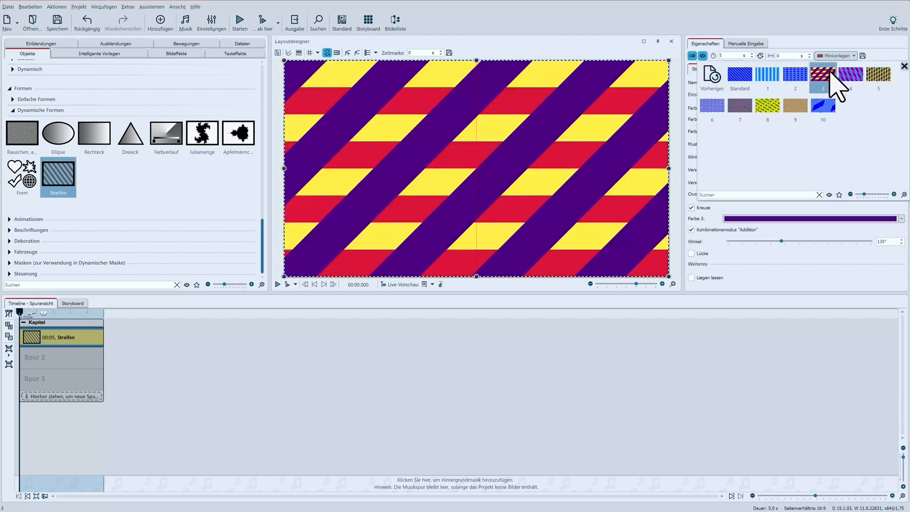
click(766, 107)
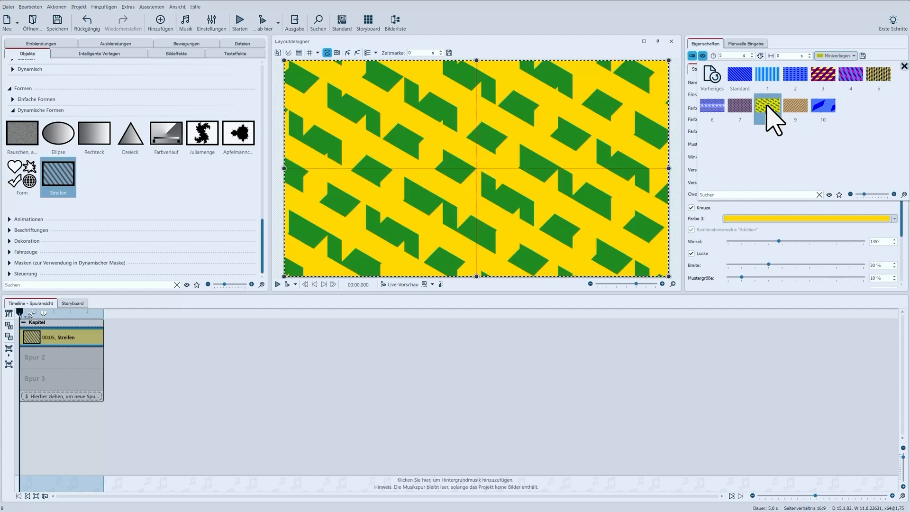
click(735, 111)
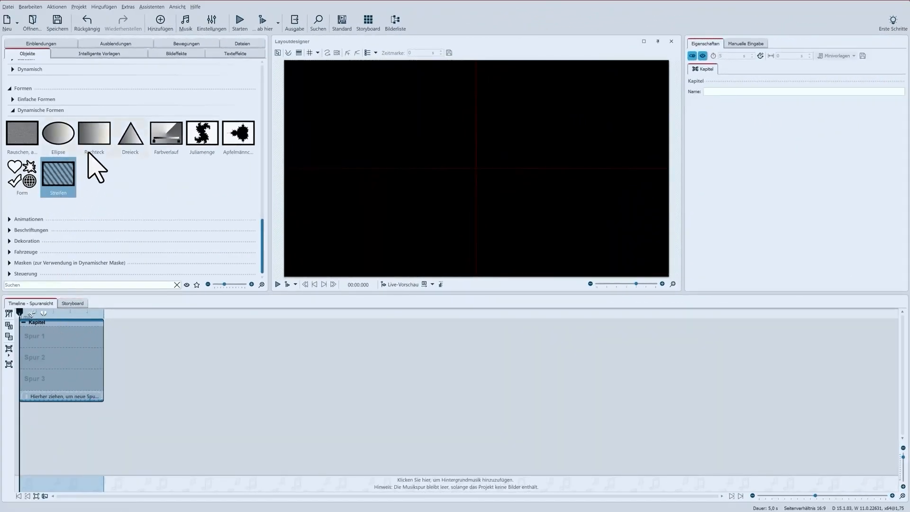
Step: Add a Rechteck object to Spur 1 and set its Füllfarbe to beige from the Standardpalette
drag(92, 134, 65, 342)
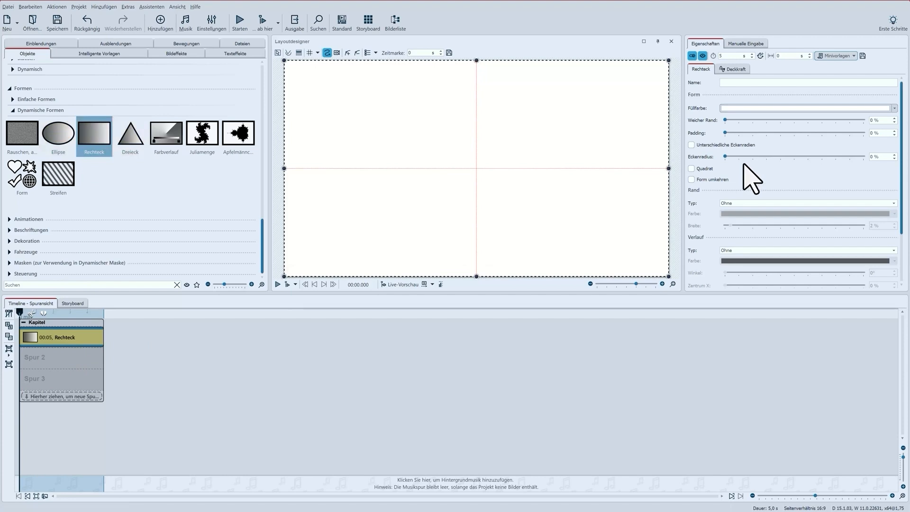
click(789, 109)
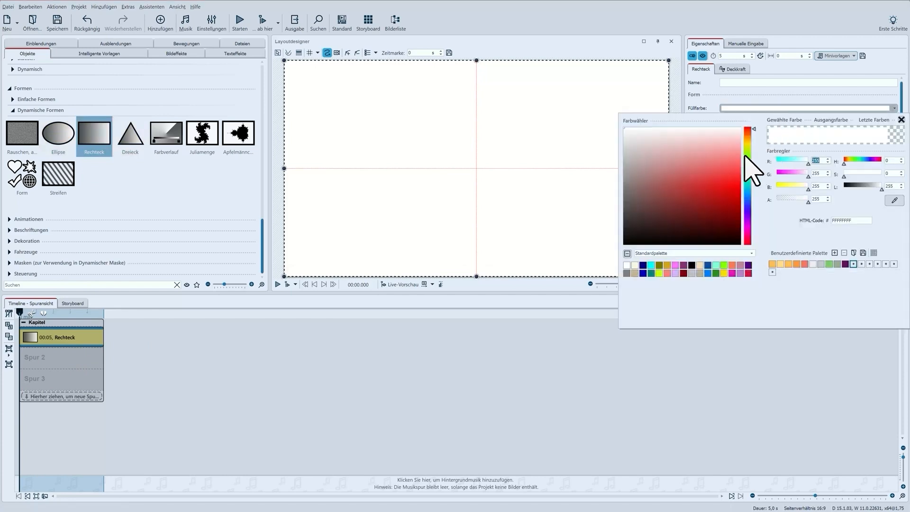
click(699, 265)
click(767, 81)
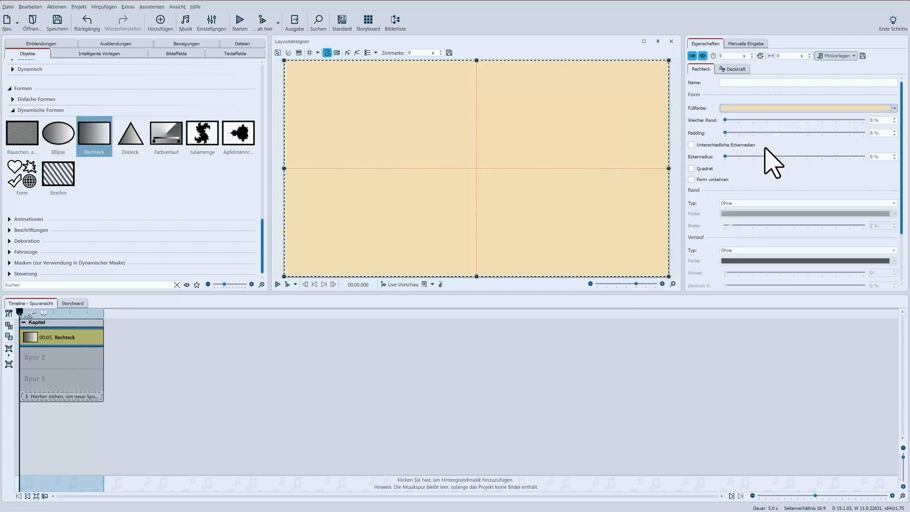
Step: Add an Ellipse object to Spur 2 as a circle and scale it down slightly toward the canvas's lower-left corner
click(56, 144)
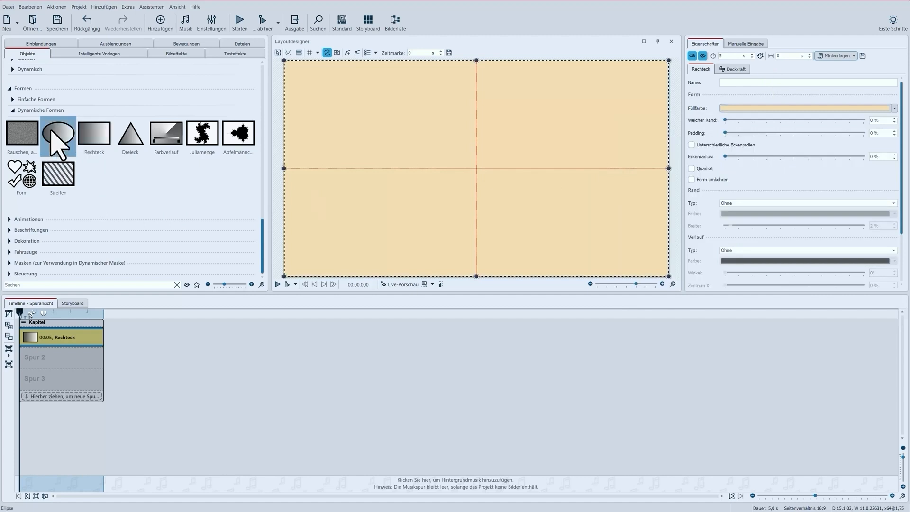
drag(56, 143, 44, 366)
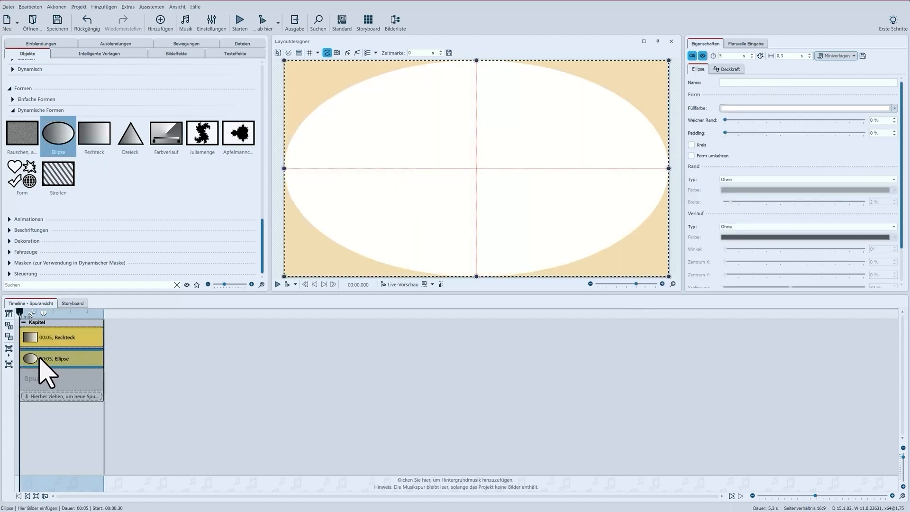
click(702, 143)
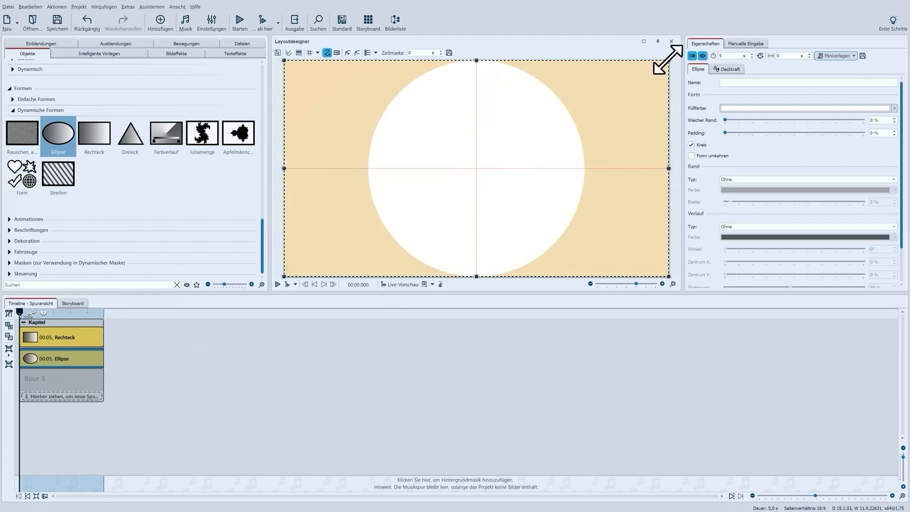
drag(668, 60, 613, 93)
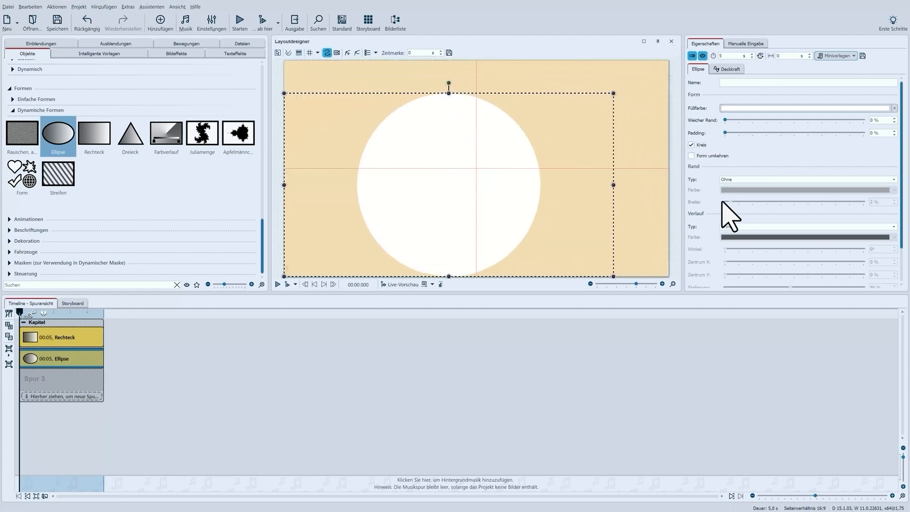
Step: Give the circle an Innen border in red F45959FF with a Breite of 7,15 %
click(742, 181)
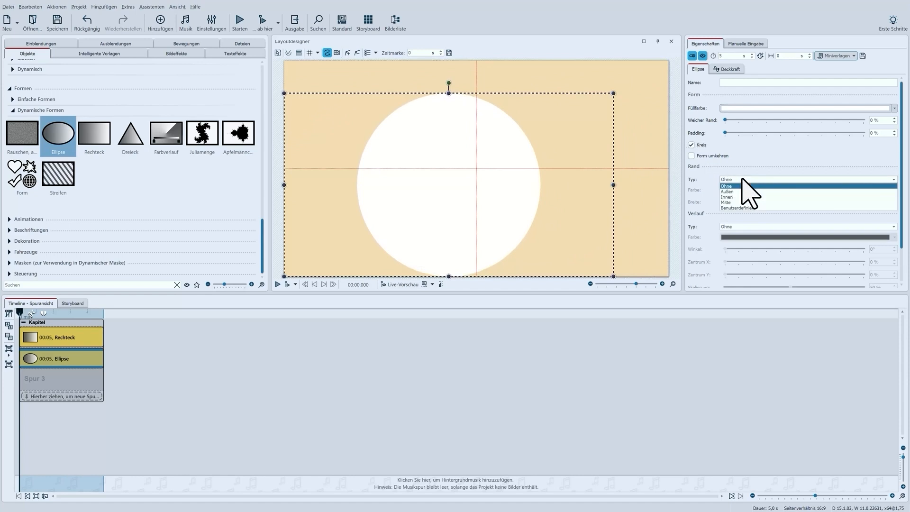
click(741, 198)
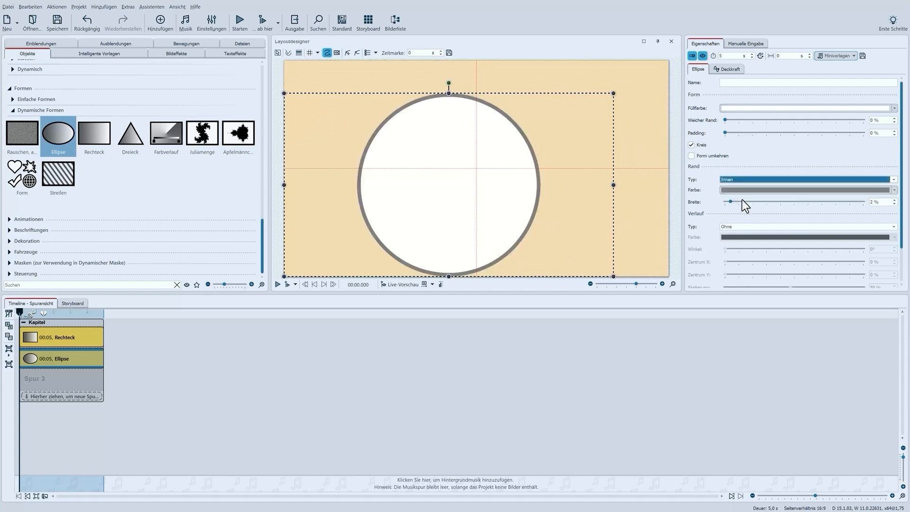
click(741, 189)
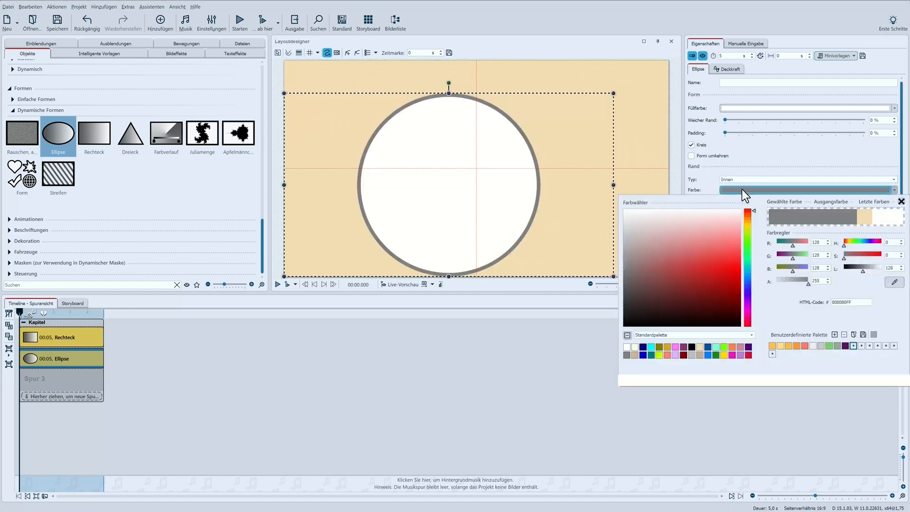
click(725, 250)
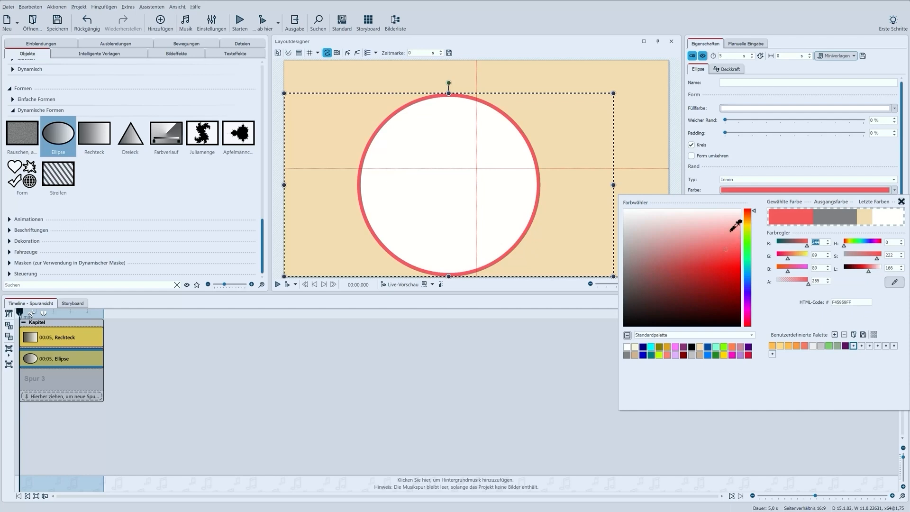
click(757, 159)
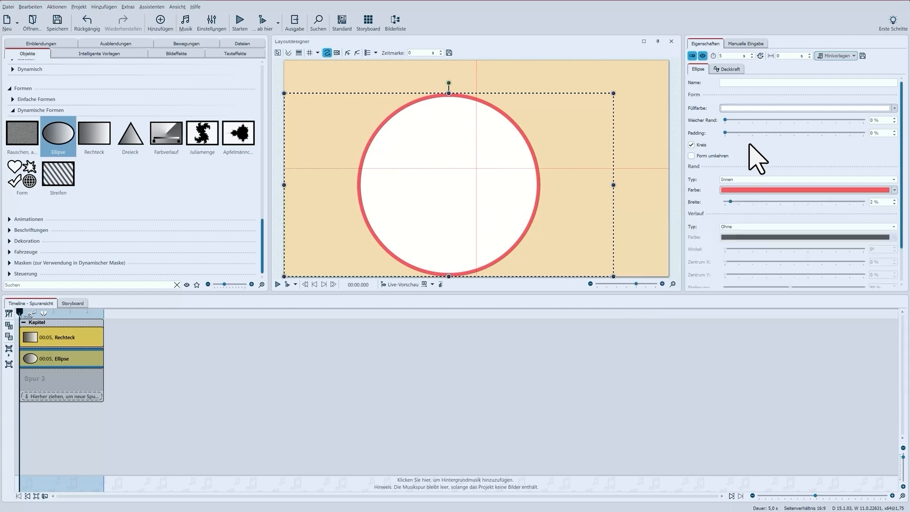
drag(730, 202, 744, 202)
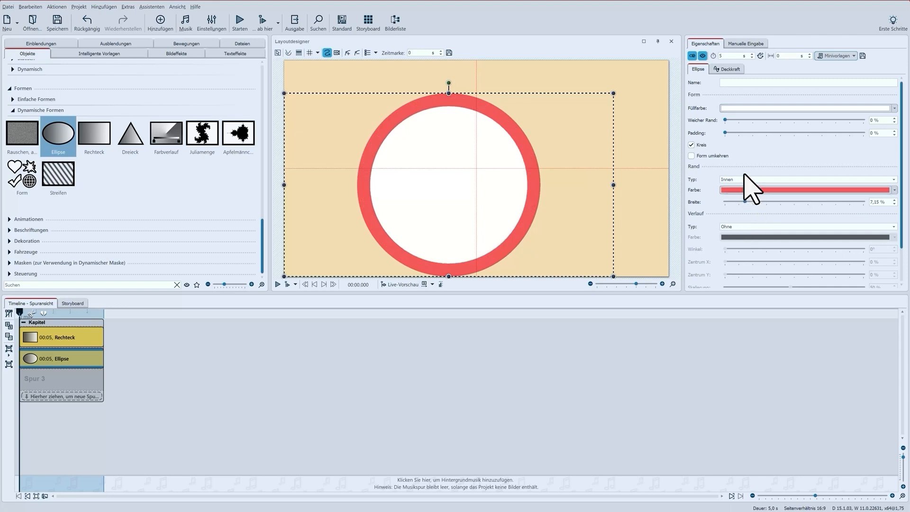
Step: Make the circle's fill fully transparent, and shrink the resulting ring and place it in the upper-left area of the canvas
click(752, 108)
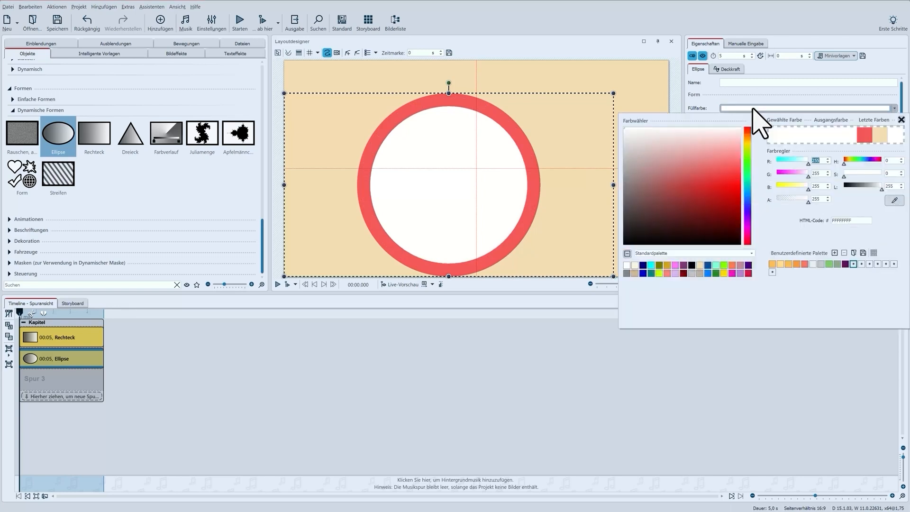
drag(808, 202, 773, 204)
click(748, 104)
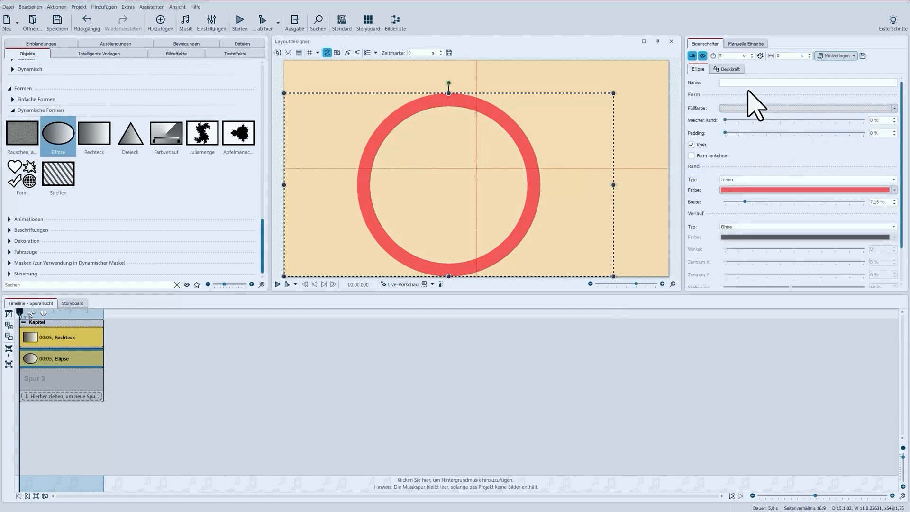
drag(613, 94, 510, 144)
drag(381, 217, 366, 146)
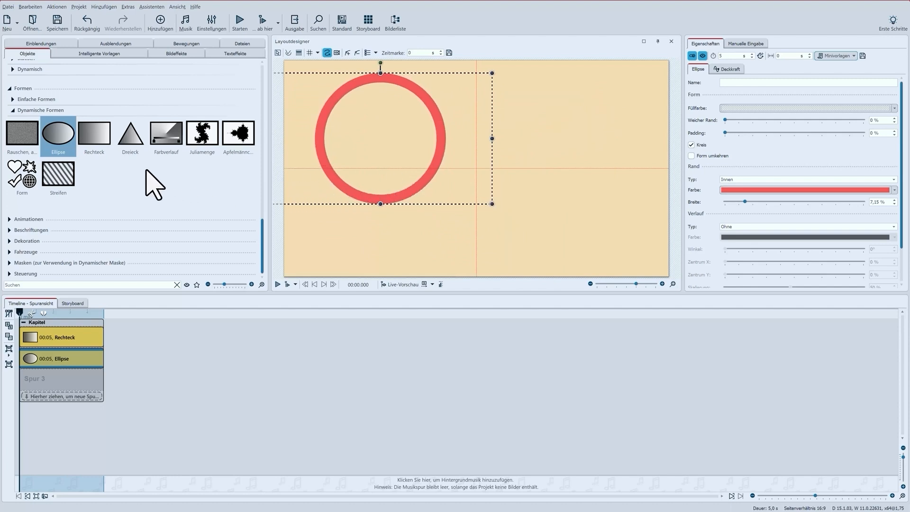
Step: Add a Dreieck object to Spur 3 and fit it beside the ring at about half size, rotated 90° to point right
drag(132, 135, 33, 378)
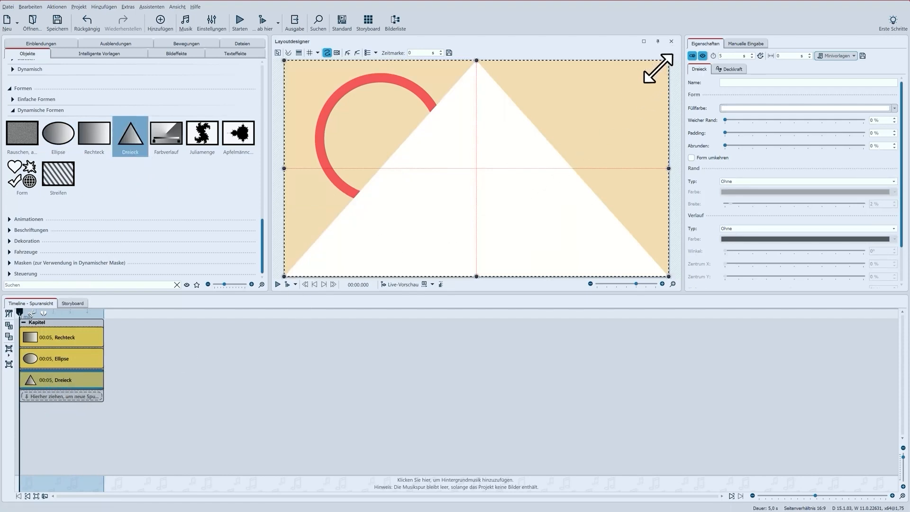
drag(667, 61, 494, 161)
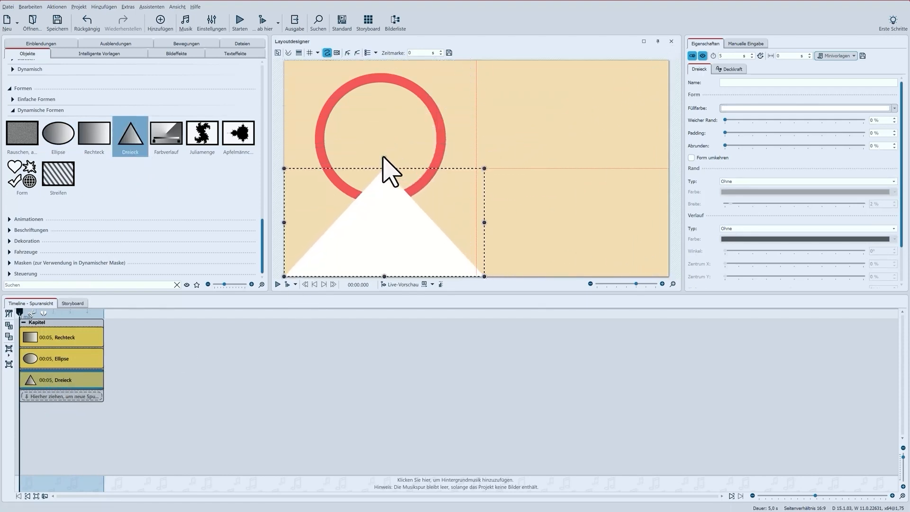
drag(392, 148, 459, 214)
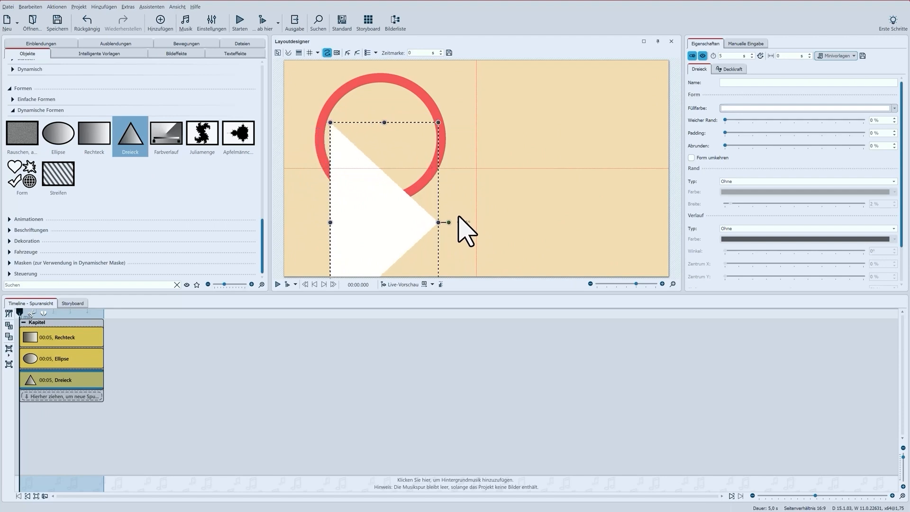
drag(374, 220, 477, 170)
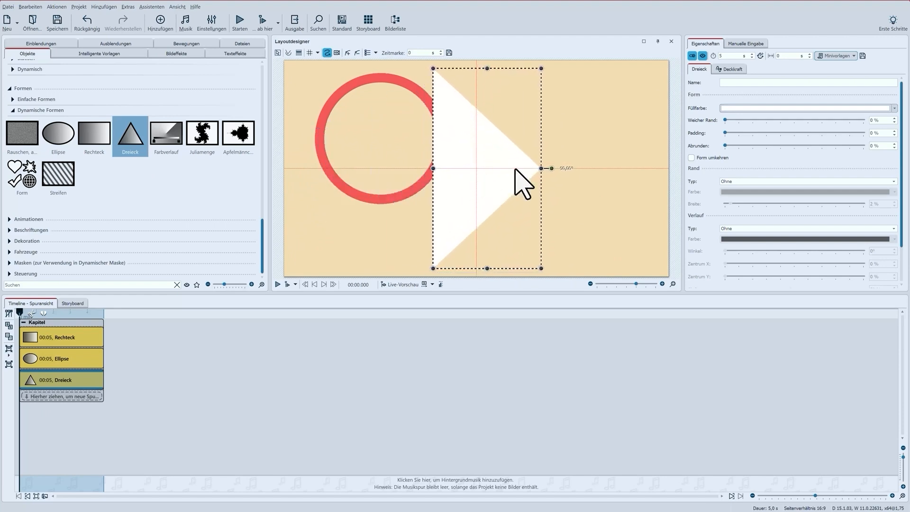
Step: Round the triangle's corners by 28,8 % and give it a Linear gradient with a Winkel of 90°
drag(725, 145, 765, 146)
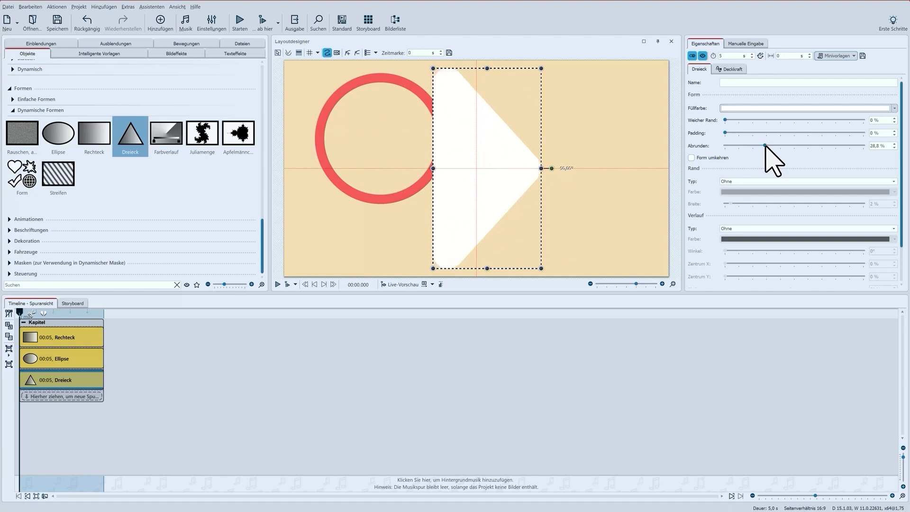
click(747, 229)
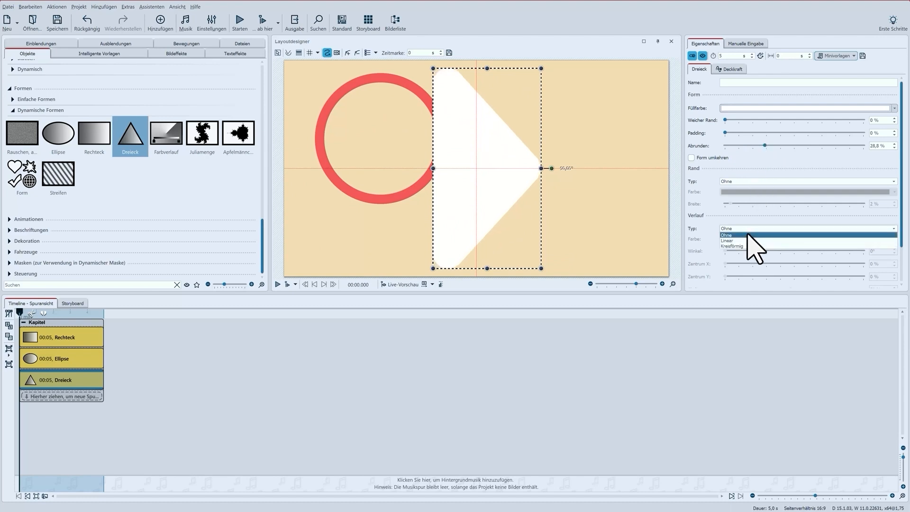
click(750, 240)
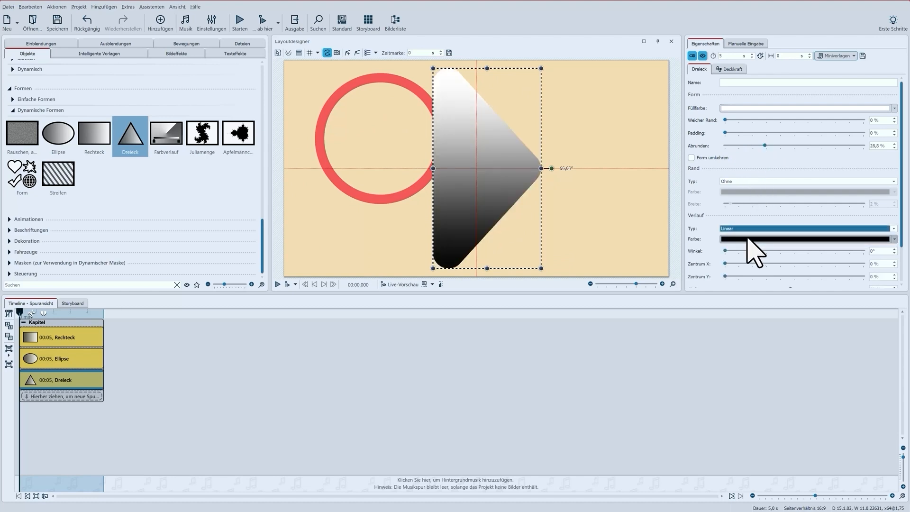
click(871, 252)
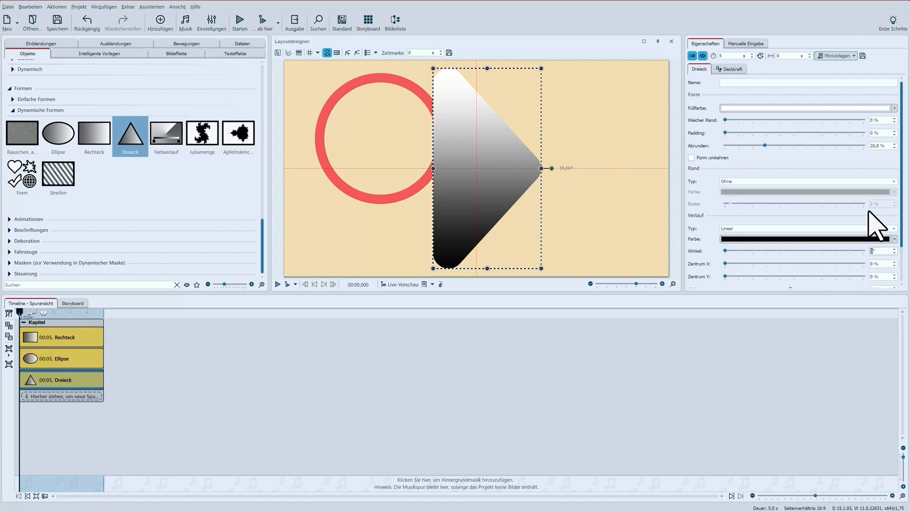
text(9)
key(Return)
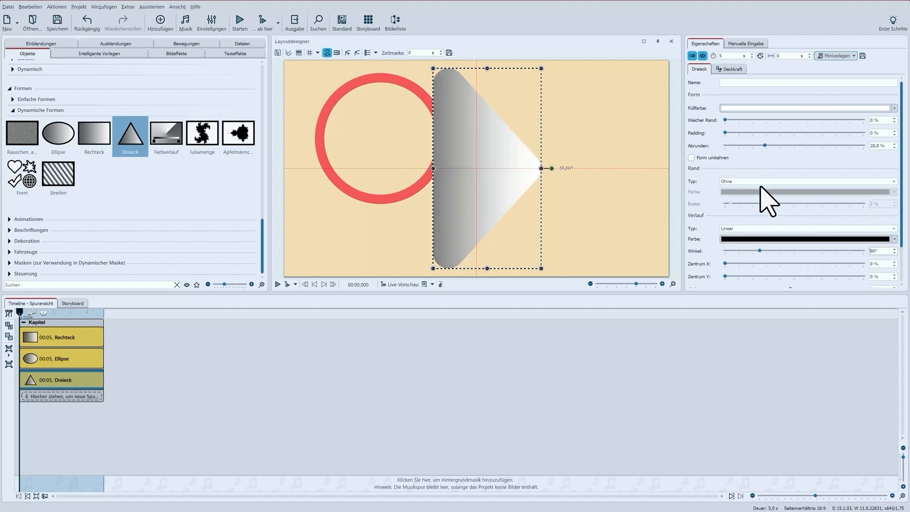
Step: Give the triangle an Innen border in the same red as the ring, F45959FF
click(735, 181)
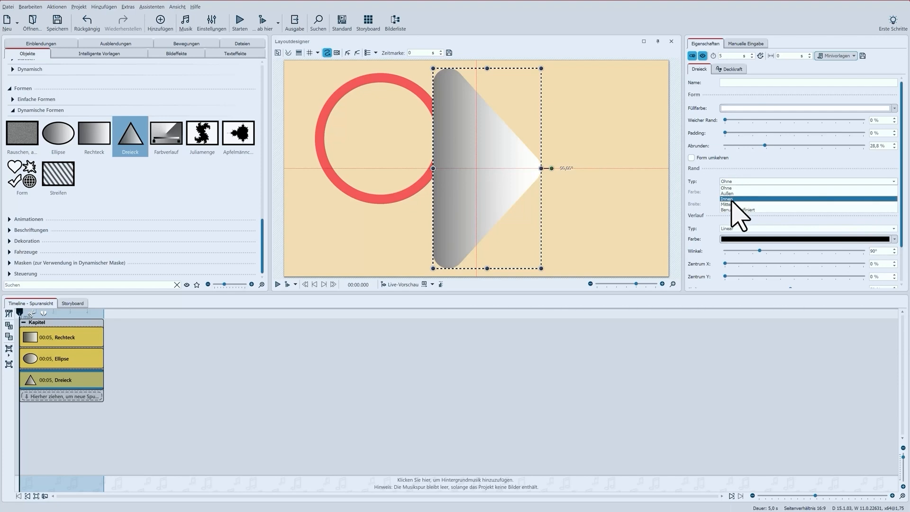
click(730, 199)
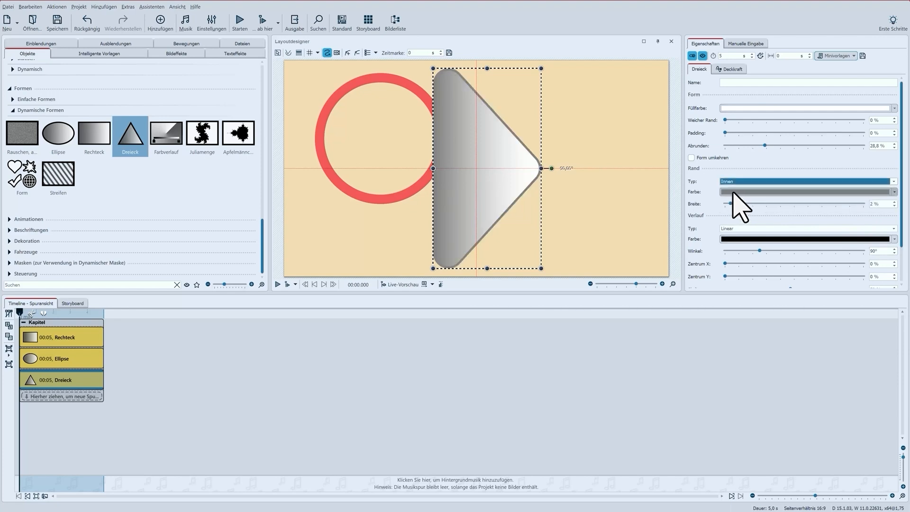
click(732, 192)
click(880, 217)
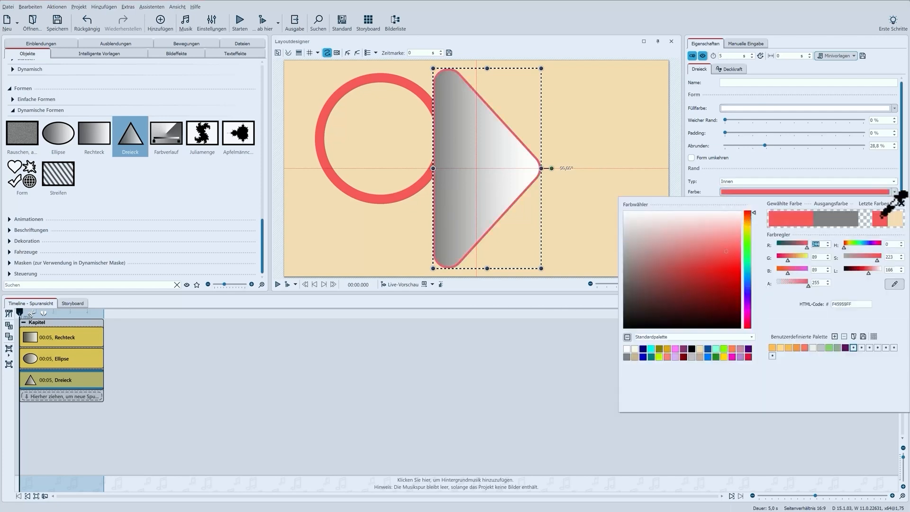
click(798, 159)
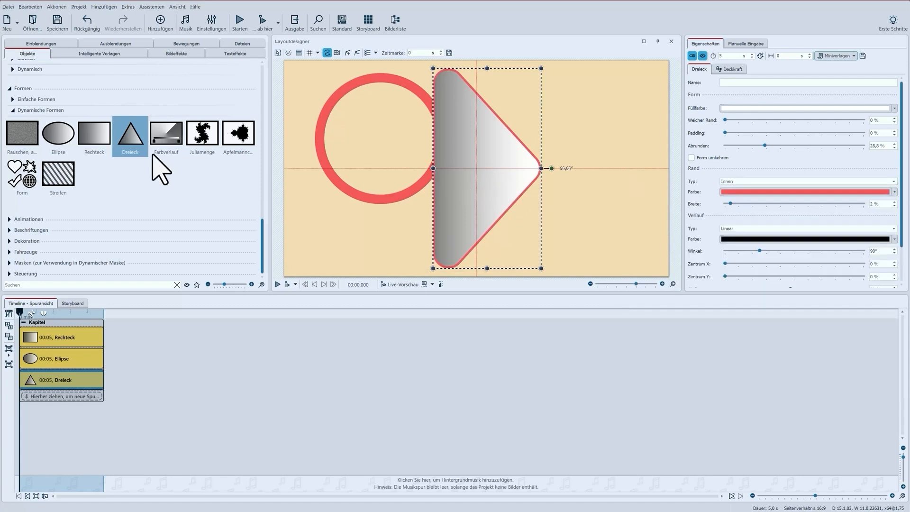
Step: Add a second Rechteck object on a new track, shrink it to under half size and place it at the triangle's tip
mouse_move(85, 140)
mouse_down()
mouse_move(81, 258)
mouse_move(34, 400)
mouse_up()
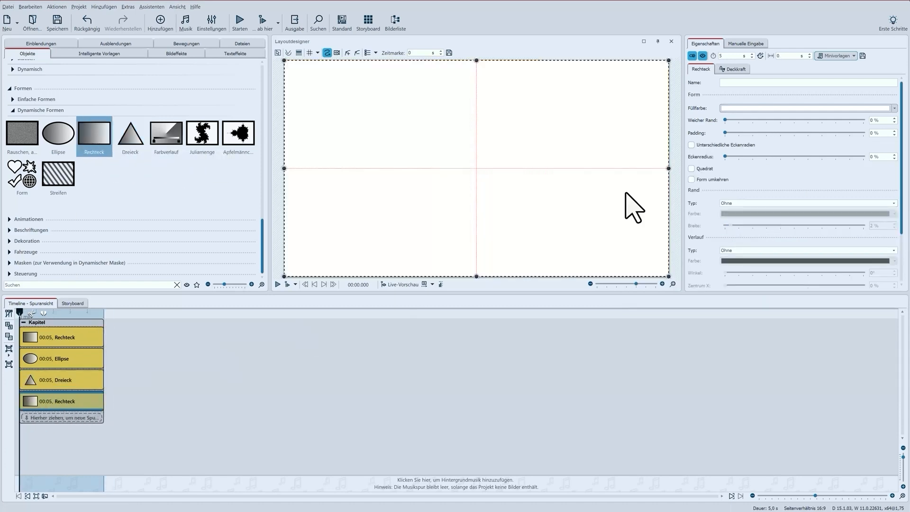
drag(667, 61, 434, 195)
drag(367, 236, 592, 180)
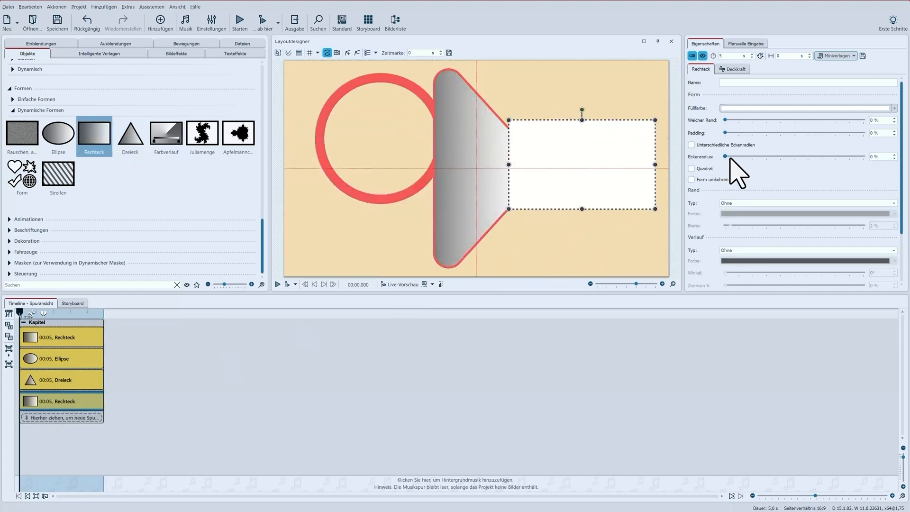
Step: Round the rectangle's corners, using Unterschiedliche Eckenradien with Links oben, Rechts oben and Links unten set to 50 %
drag(725, 157, 777, 161)
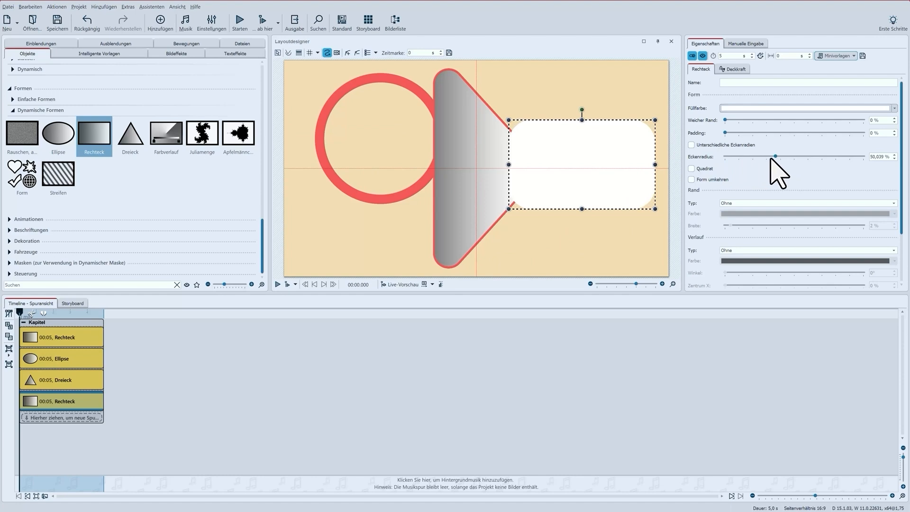
click(725, 145)
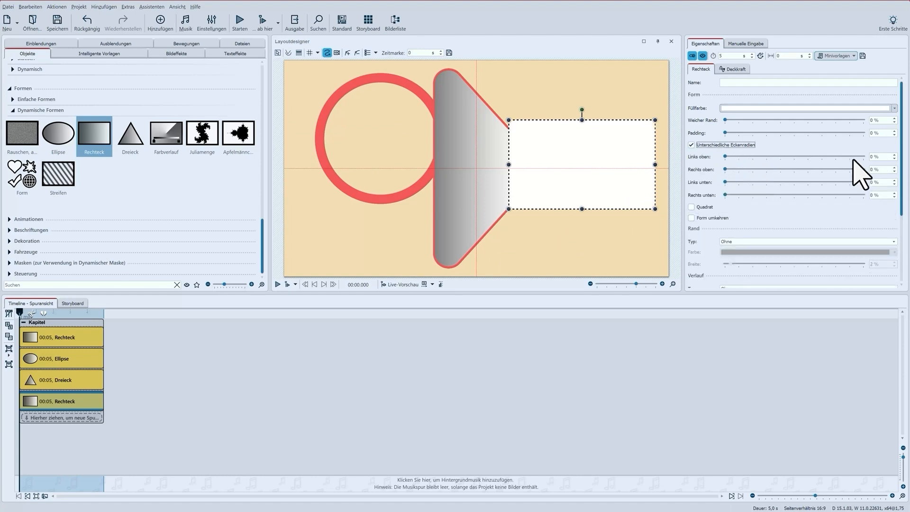
click(873, 157)
text(5)
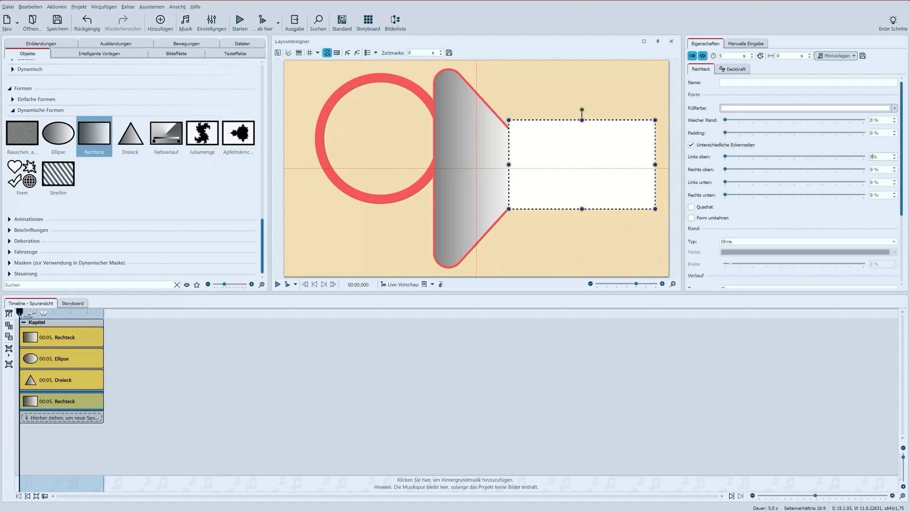
text(0)
key(Tab)
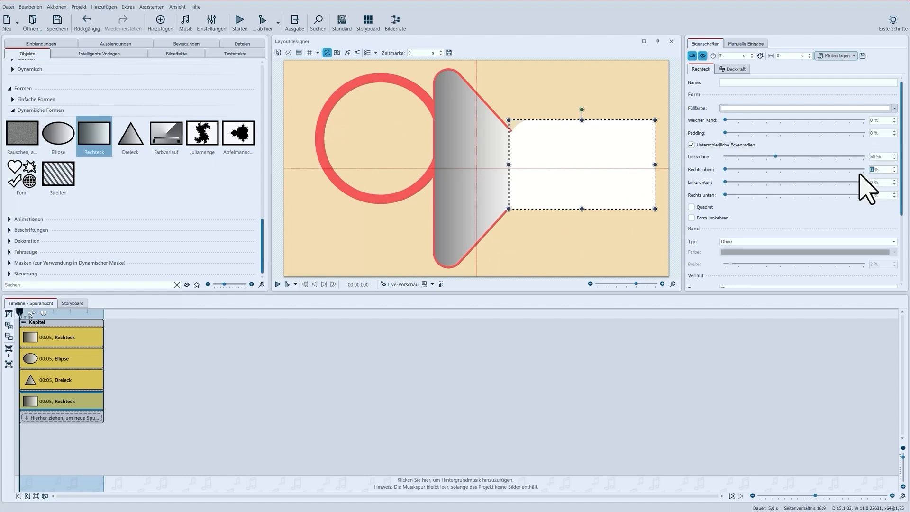
text(50)
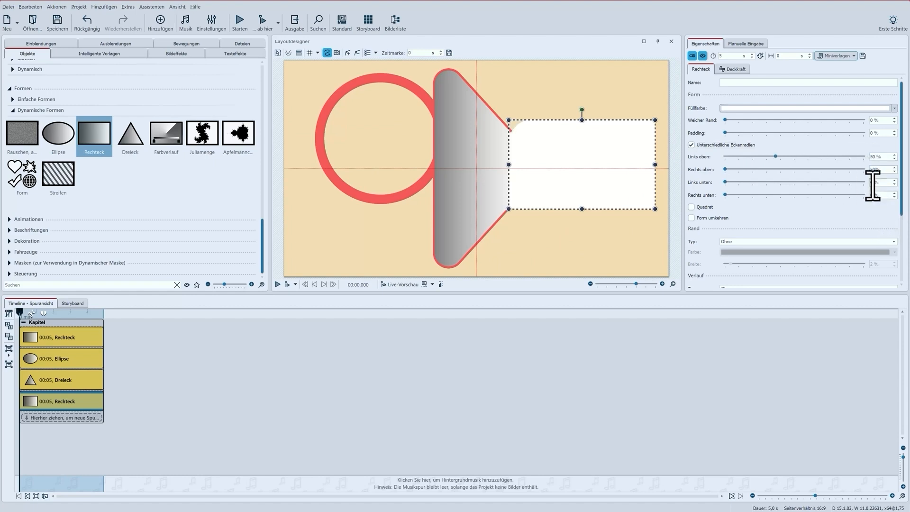
key(Tab)
key(Return)
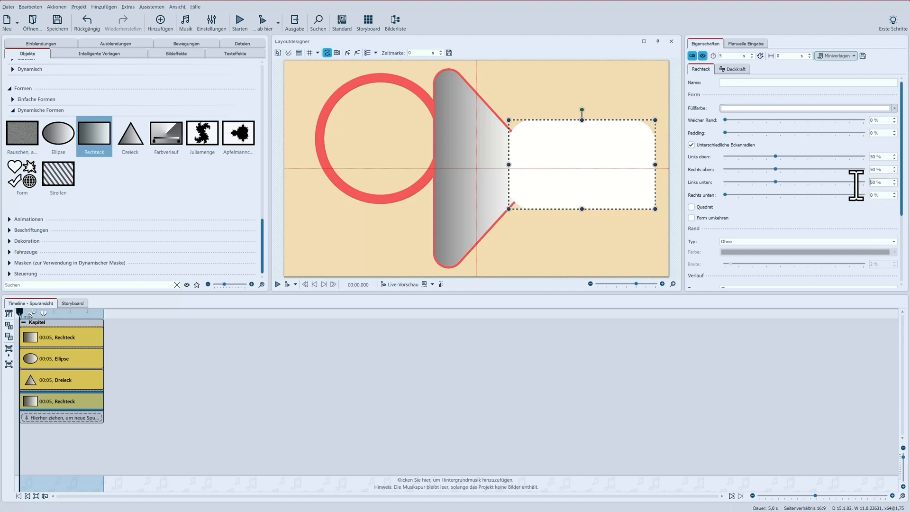
click(585, 241)
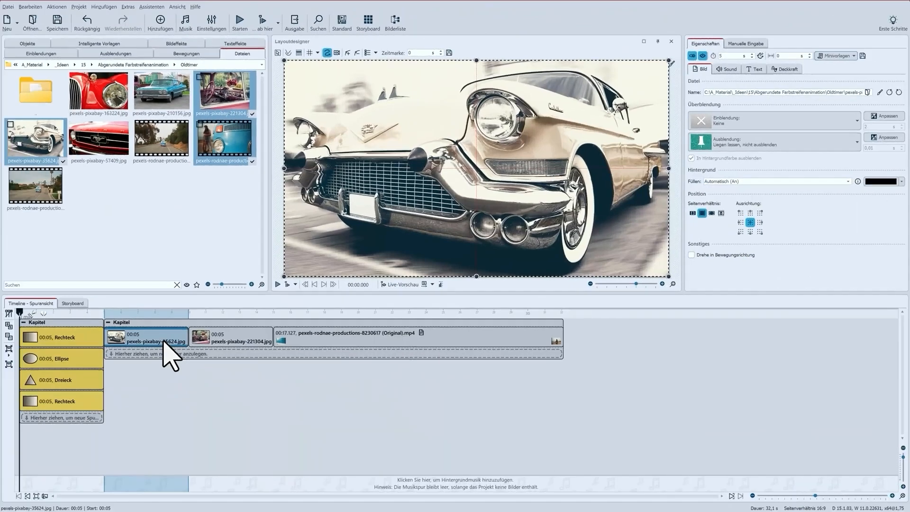
Step: Add a Rechteck on a new track beneath the car photos and fill it with Khaki C3B091FF
click(220, 341)
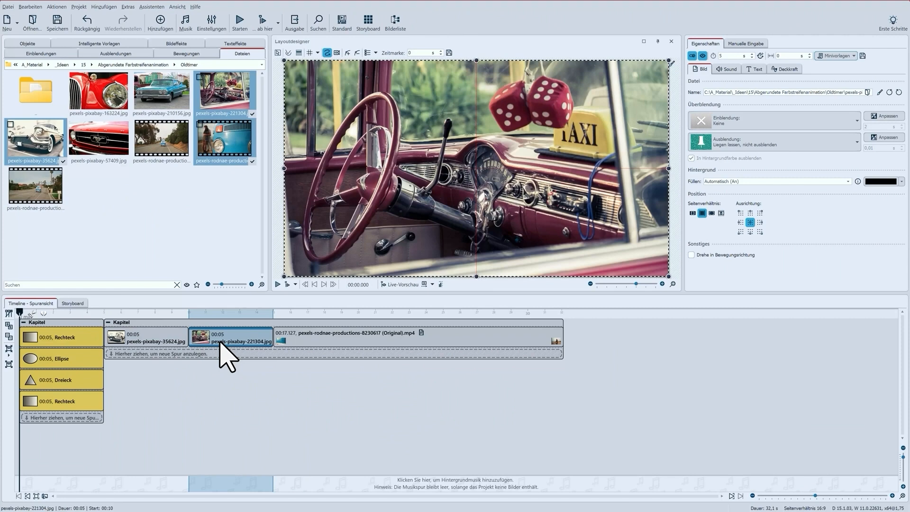
click(25, 52)
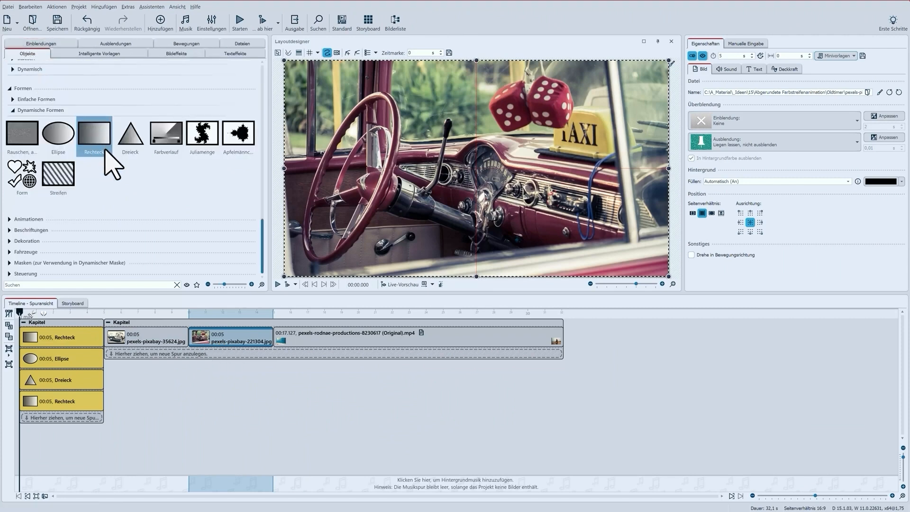
drag(98, 150, 116, 361)
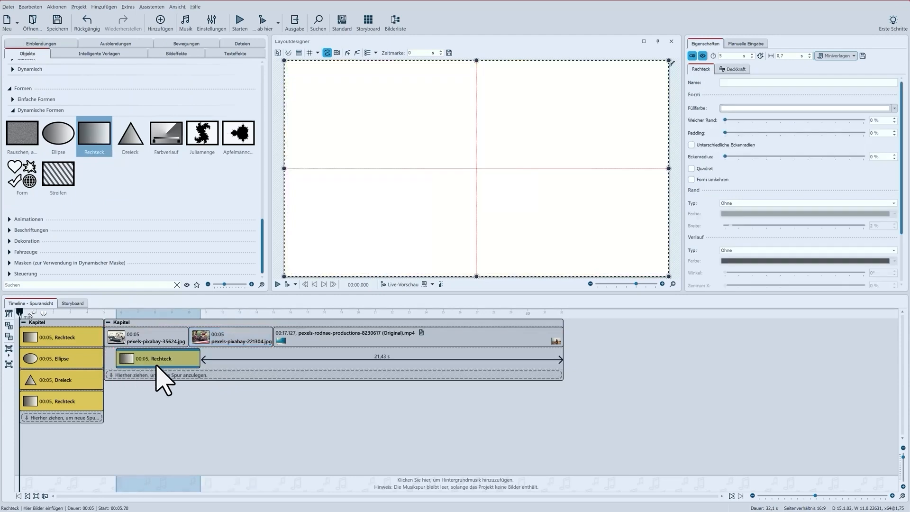
click(759, 109)
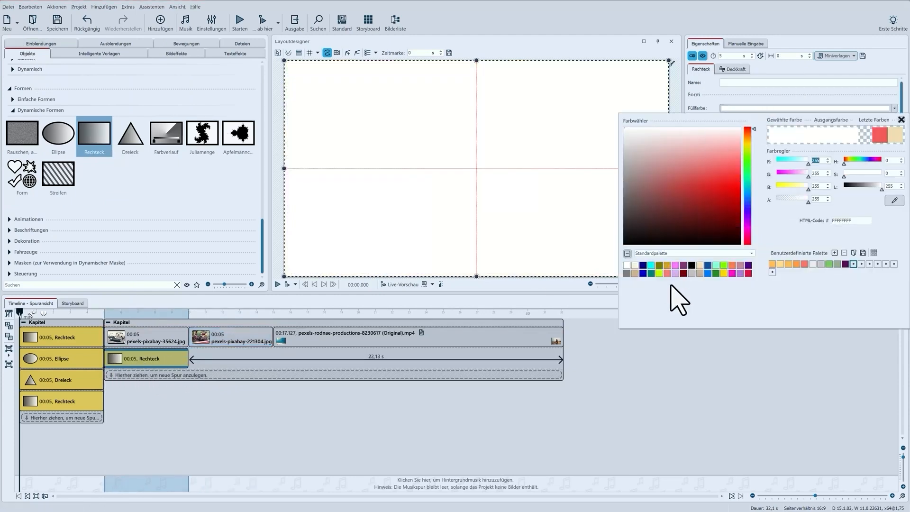
click(699, 273)
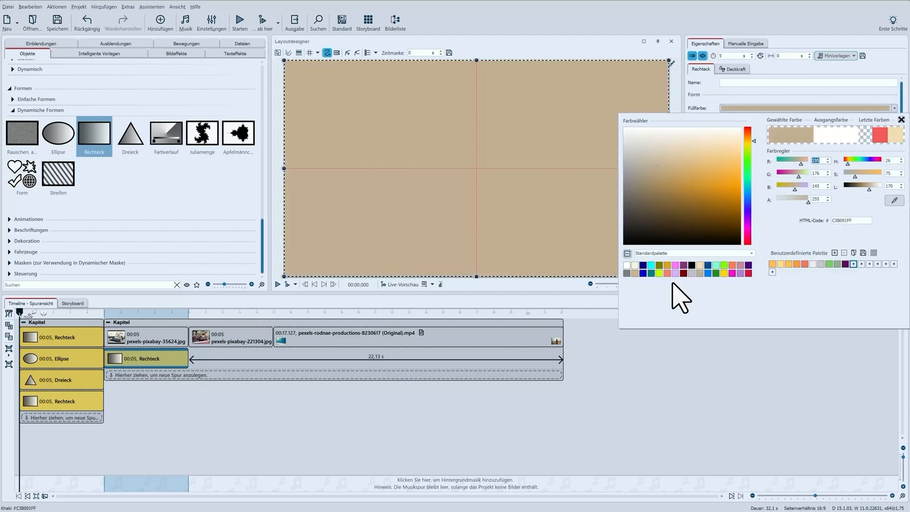
Step: Extend the khaki rectangle's duration to 27,127 s so it spans both photos and the video
click(145, 364)
drag(188, 359, 560, 368)
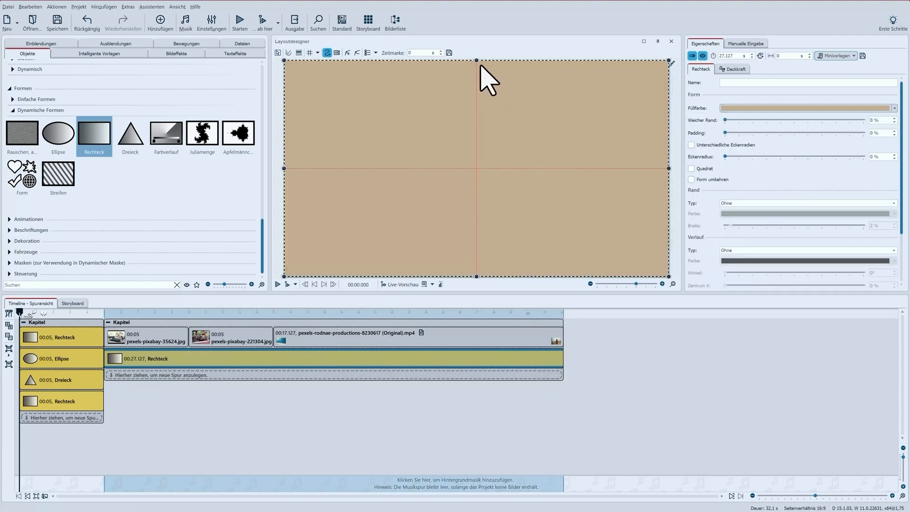
mouse_move(476, 61)
mouse_down()
mouse_move(477, 126)
mouse_move(479, 60)
mouse_up()
Step: Invert the khaki rectangle into a frame with 10 % Padding and slightly rounded inner corners
click(718, 180)
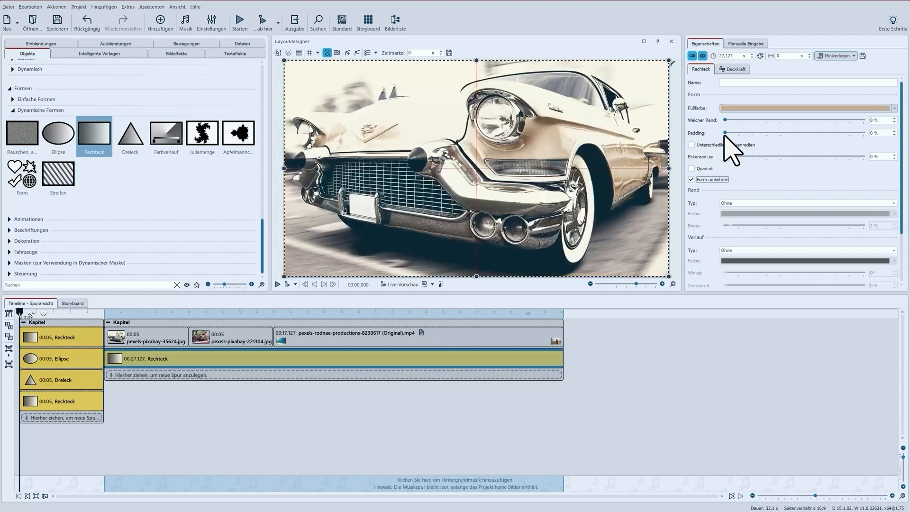
drag(724, 133, 735, 151)
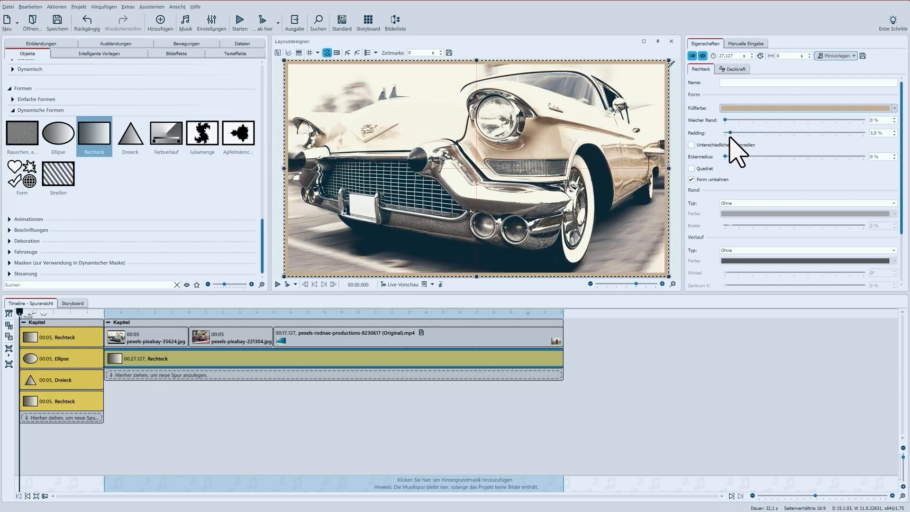
drag(730, 133, 738, 133)
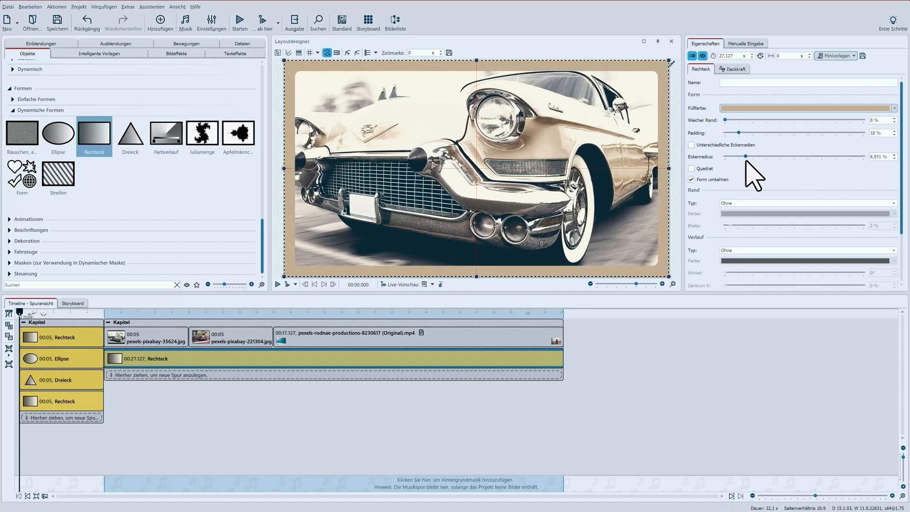
drag(751, 160, 753, 171)
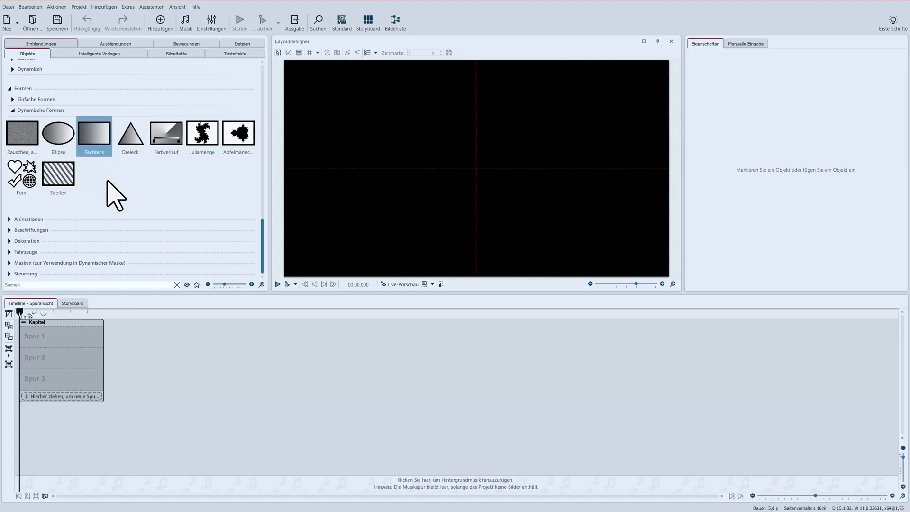
Step: Add a Farbverlauf object to Spur 1 of the empty project and remove its blue middle colour stop
mouse_move(176, 138)
mouse_down()
mouse_move(55, 356)
mouse_move(43, 340)
mouse_up()
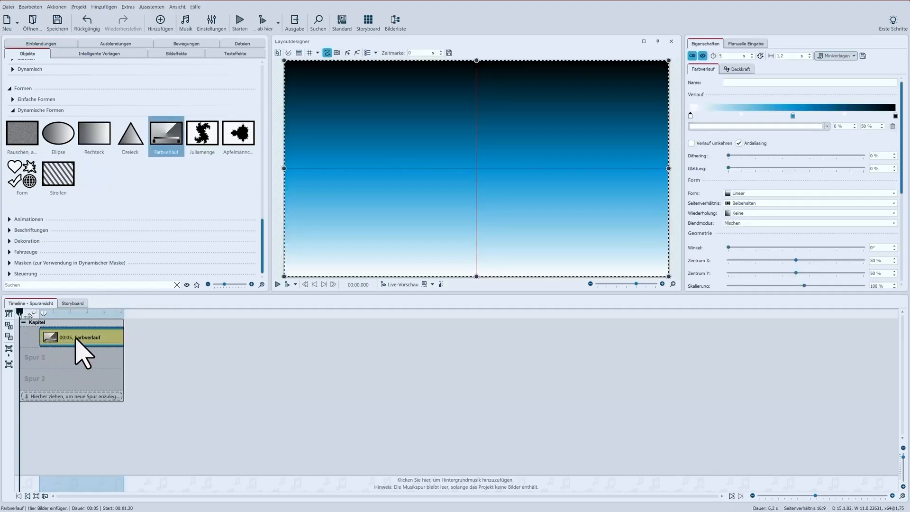
click(793, 116)
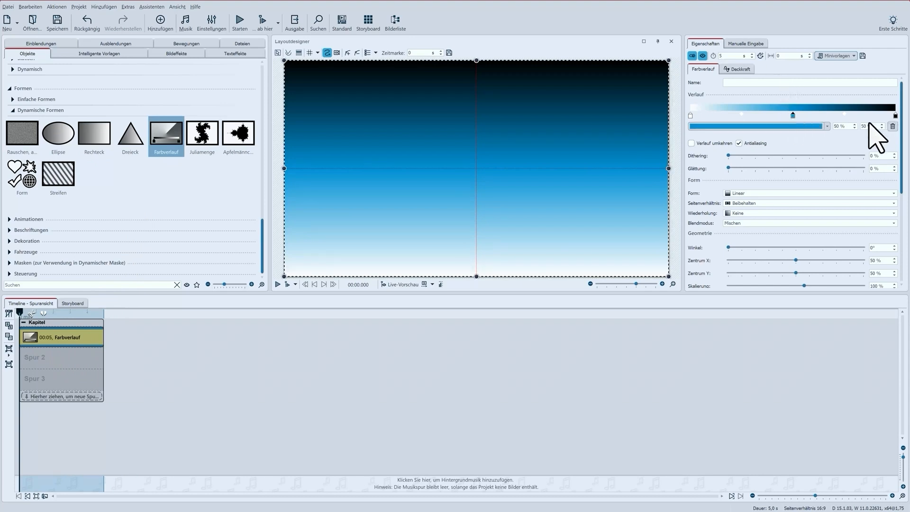
click(892, 126)
Step: Colour the gradient's start stop orange FFBD52FF and its end stop light yellow FFDB87FF
click(709, 126)
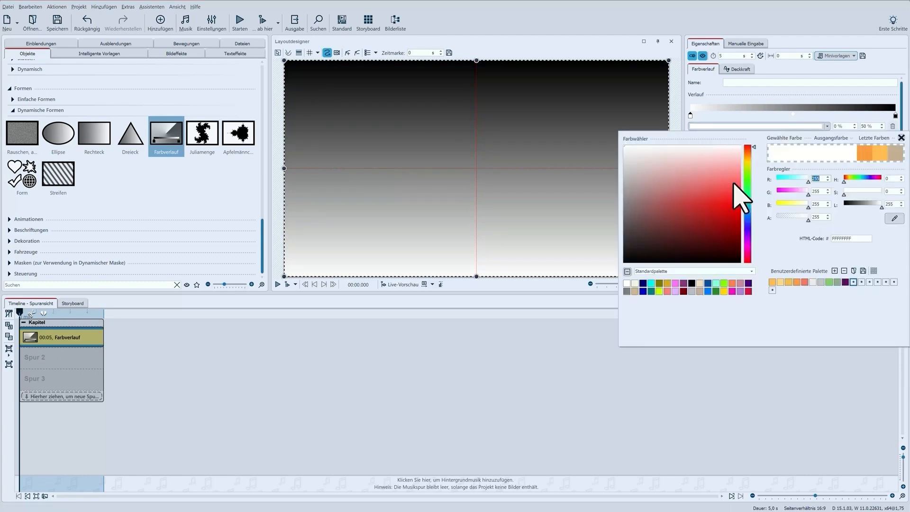
click(772, 282)
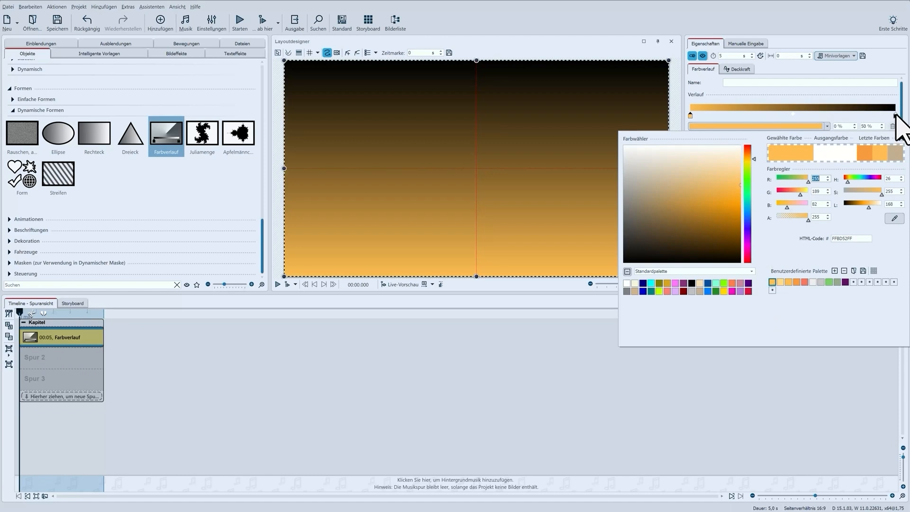
click(895, 115)
click(790, 126)
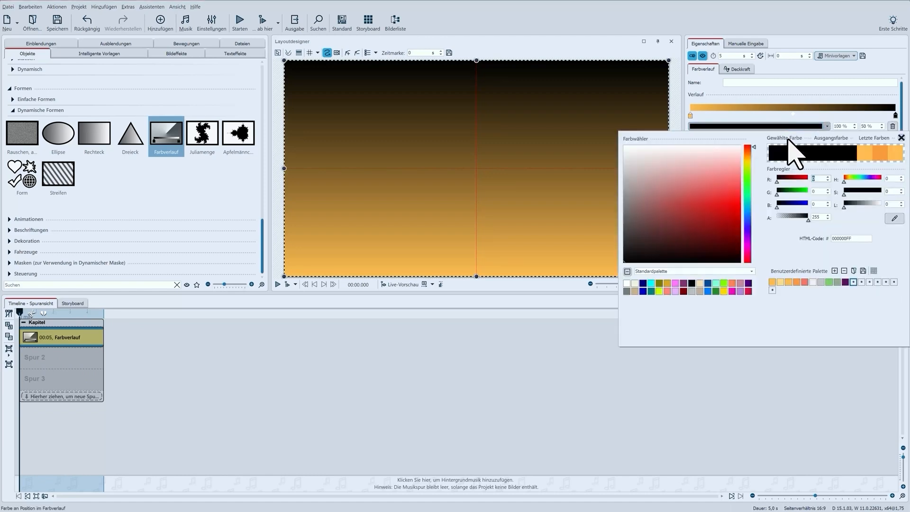
click(780, 283)
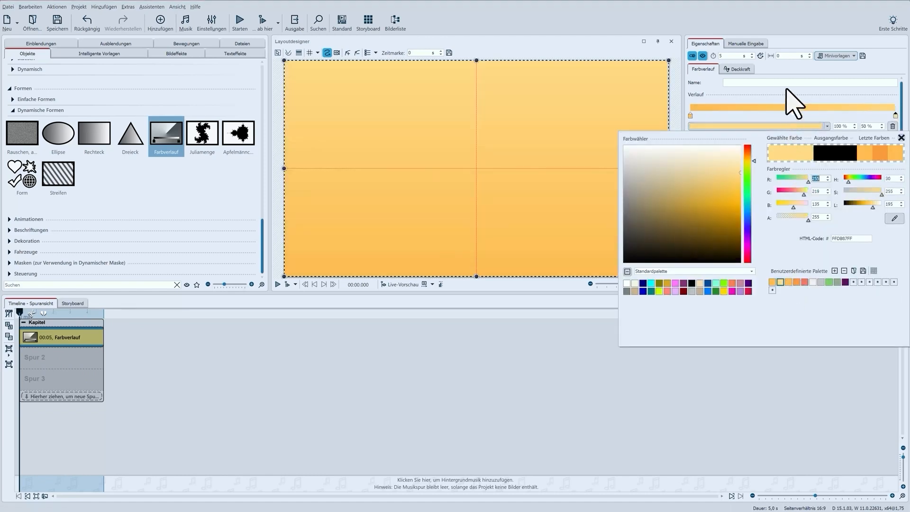
click(786, 91)
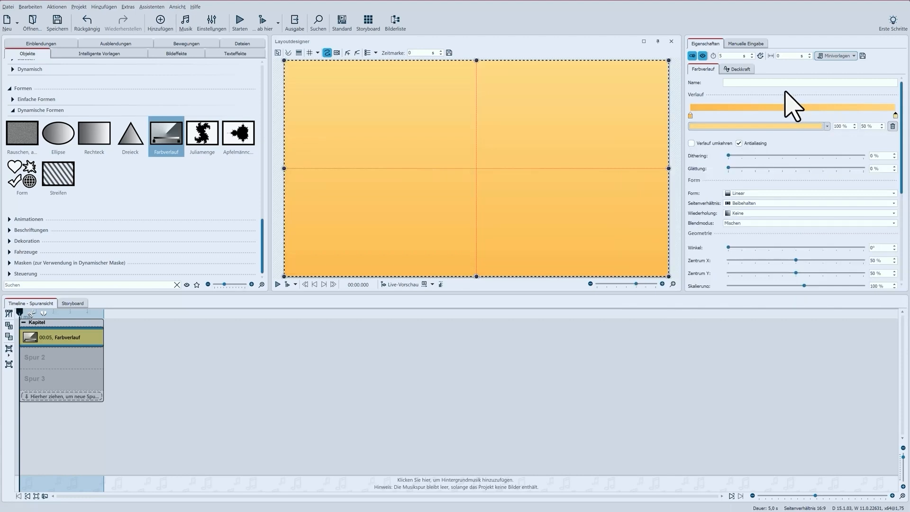
Step: Add a Rechteck to Spur 2, reduce it to a full-width strip in the lower part of the canvas and set its Höhe to 30 %
mouse_move(94, 136)
mouse_down()
mouse_move(73, 299)
mouse_move(46, 356)
mouse_up()
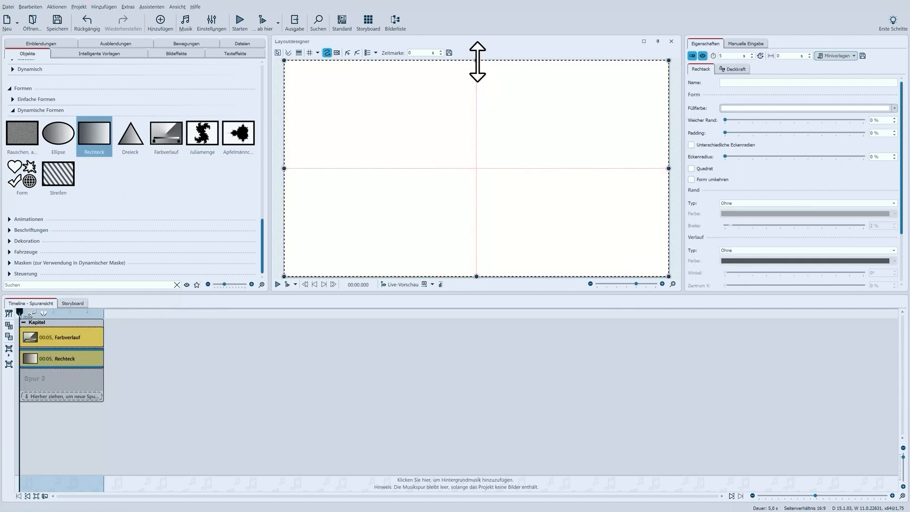
drag(477, 61, 479, 194)
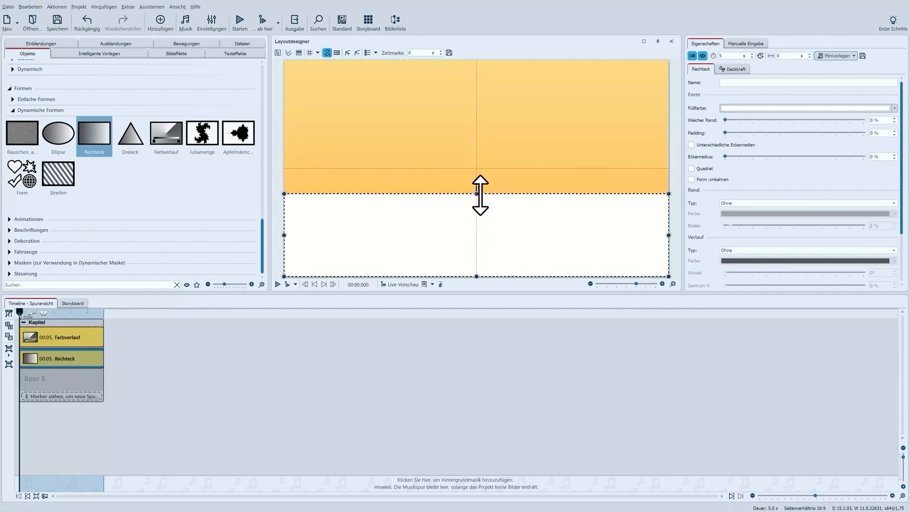
click(742, 44)
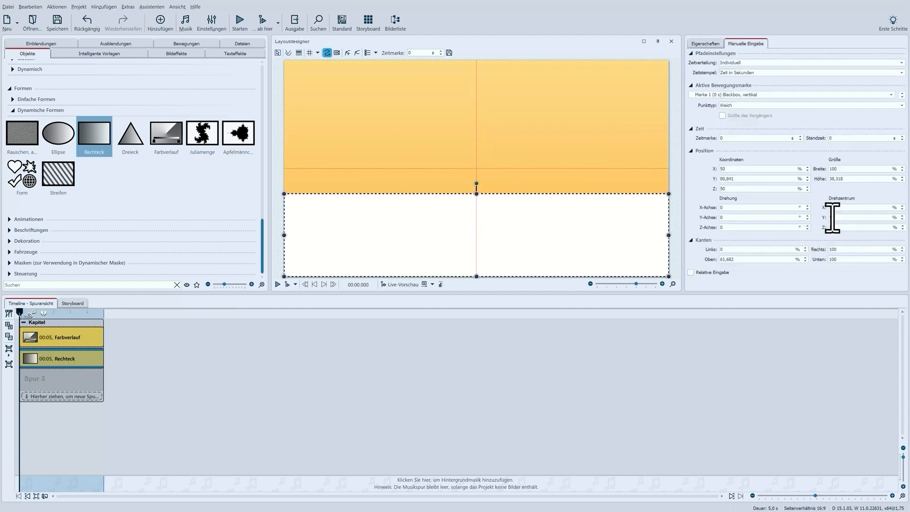
double_click(836, 179)
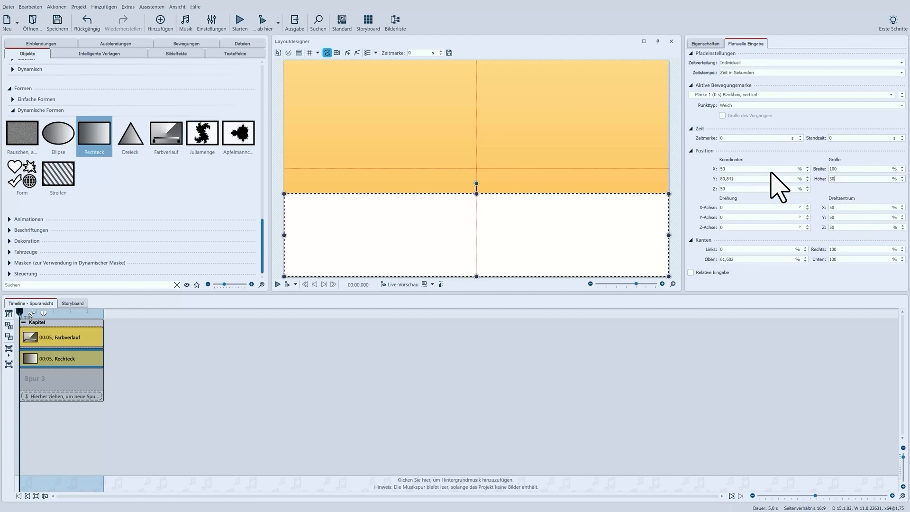
key(Return)
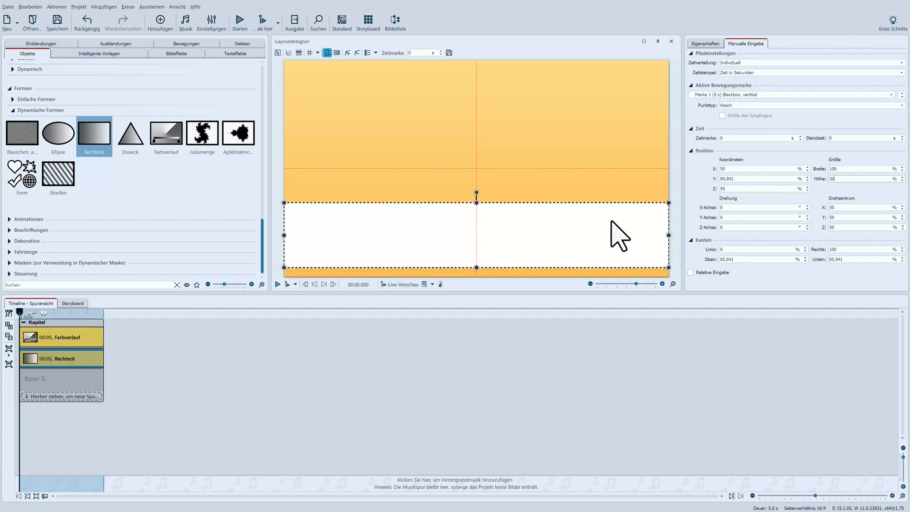
Step: Set the white rectangle's Eckenradius to 100 % and move it up to the vertical centre of the canvas
click(694, 43)
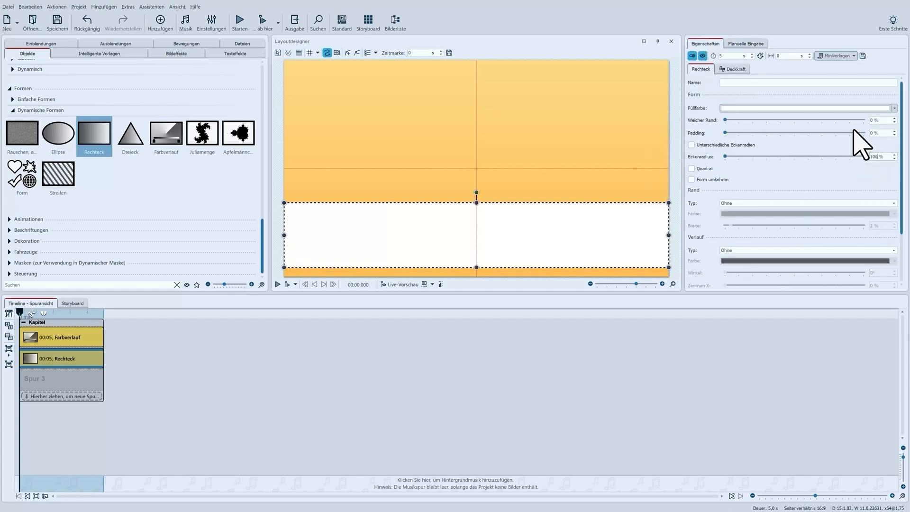
key(Return)
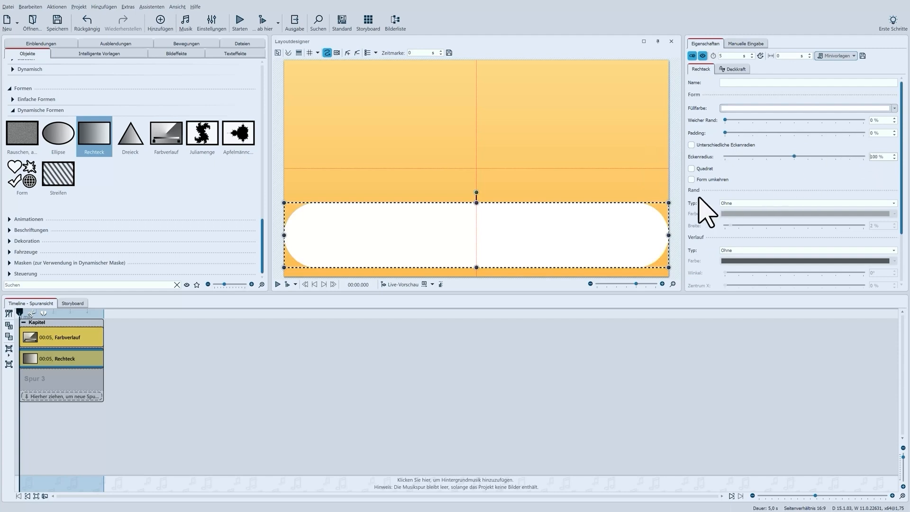
drag(594, 232, 594, 166)
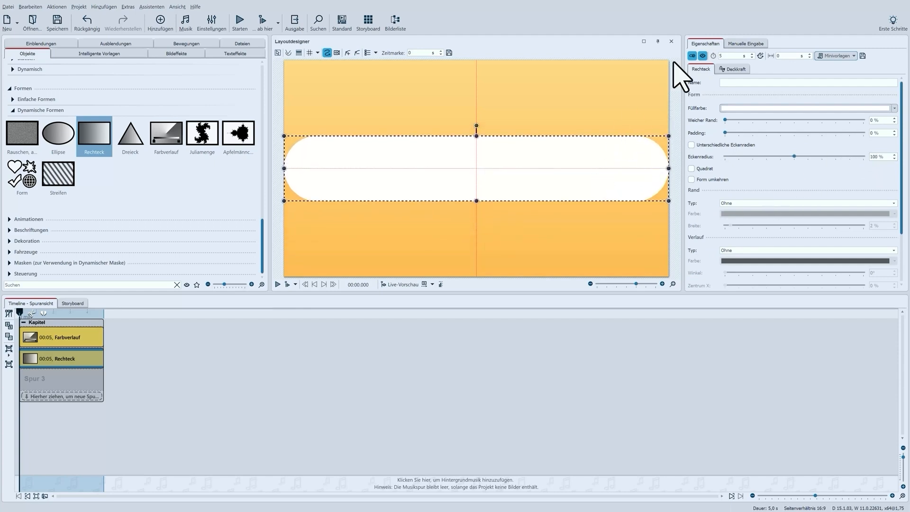
Step: Change the rounded rectangle's Füllfarbe to the dark orange FB9C40FF from the custom palette
click(745, 108)
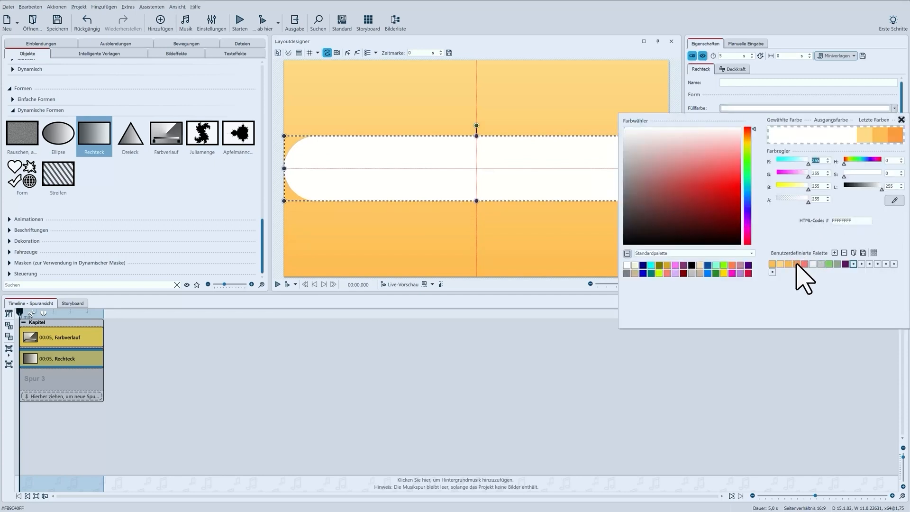
click(796, 264)
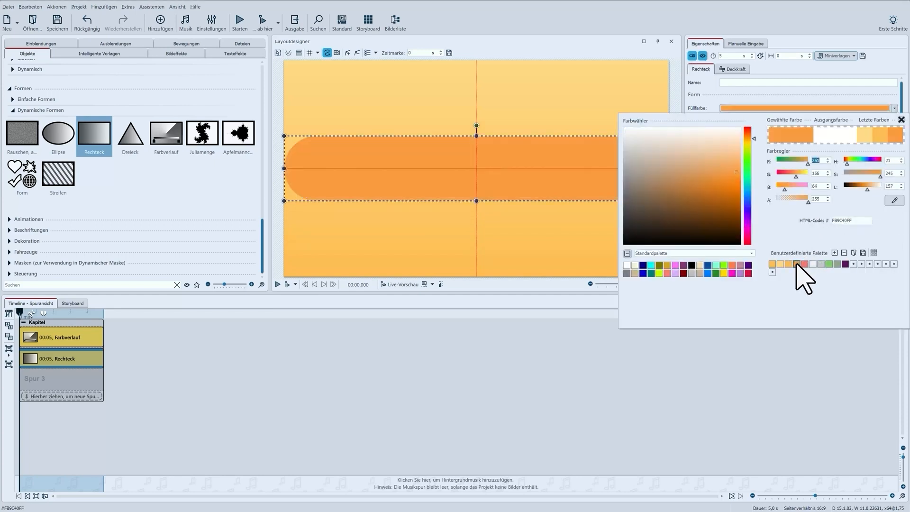
click(719, 97)
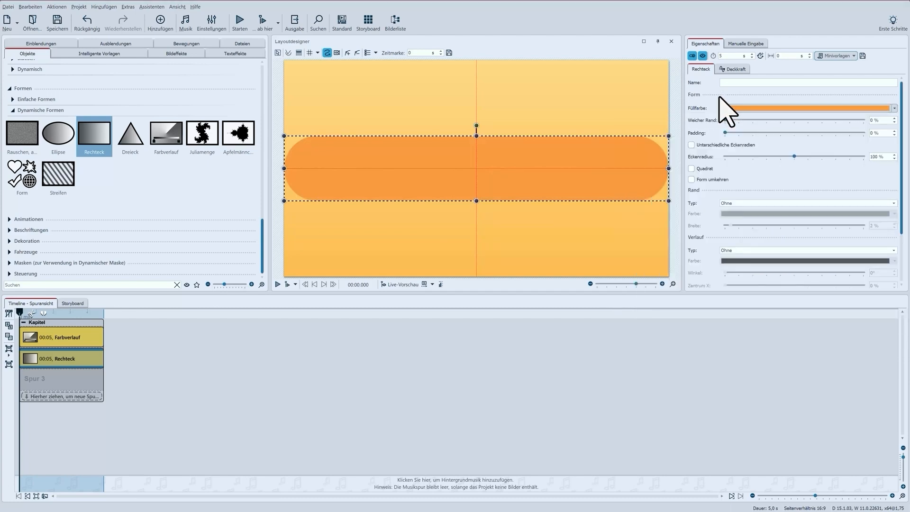
Step: Move the rectangle just outside the canvas's right edge at X 150 % and set its first motion mark's Zeitmarke to 0,5 s
click(590, 283)
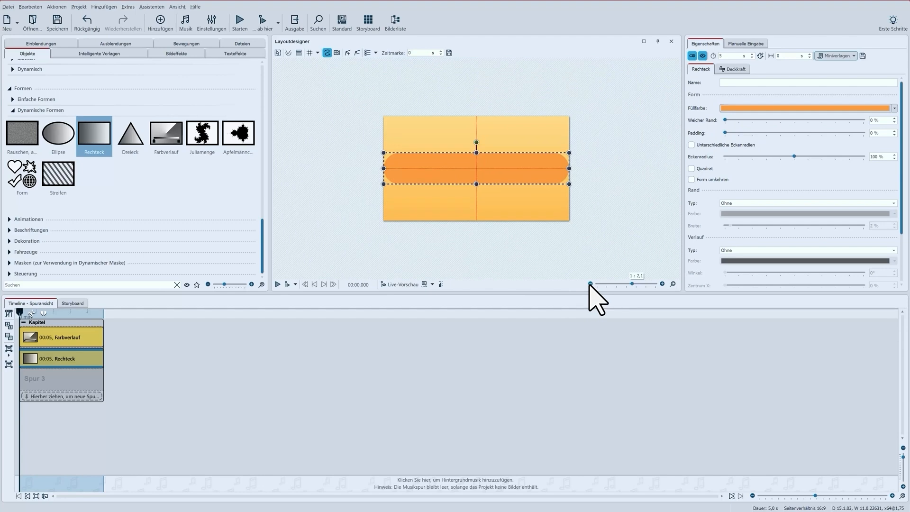
click(745, 44)
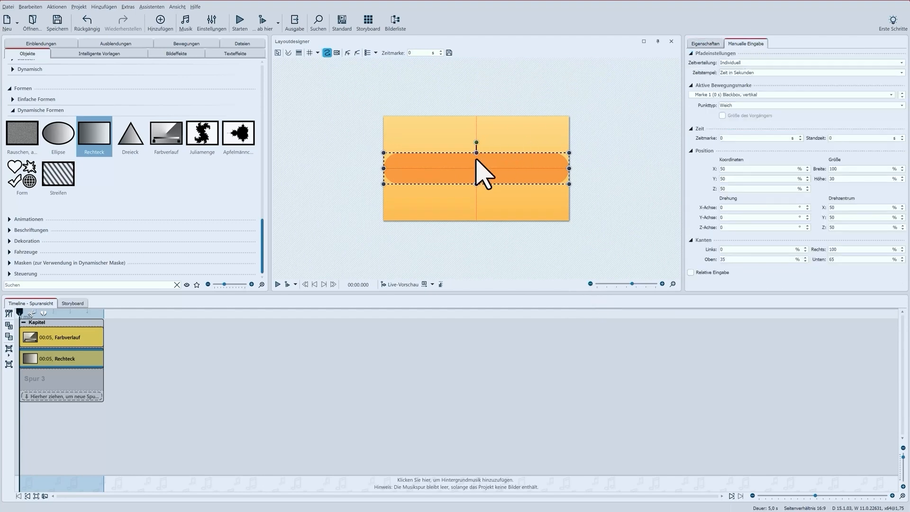
drag(482, 162, 670, 162)
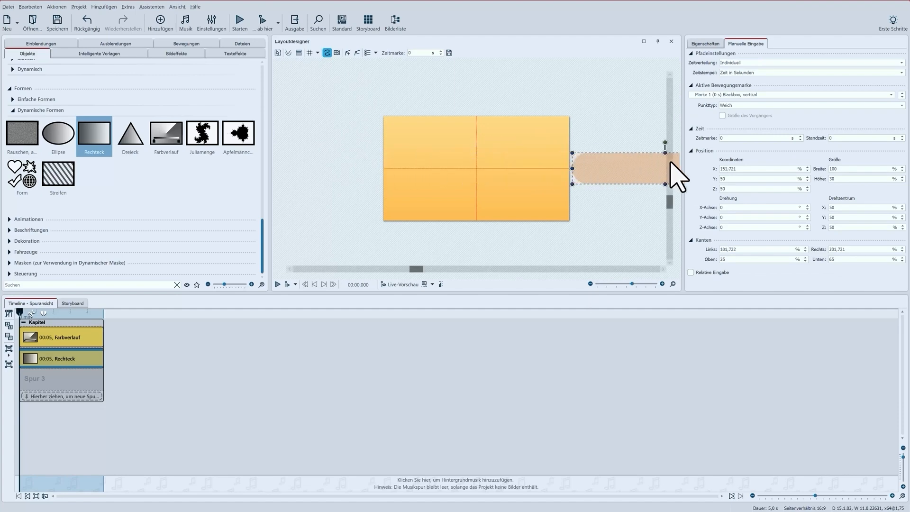
double_click(729, 169)
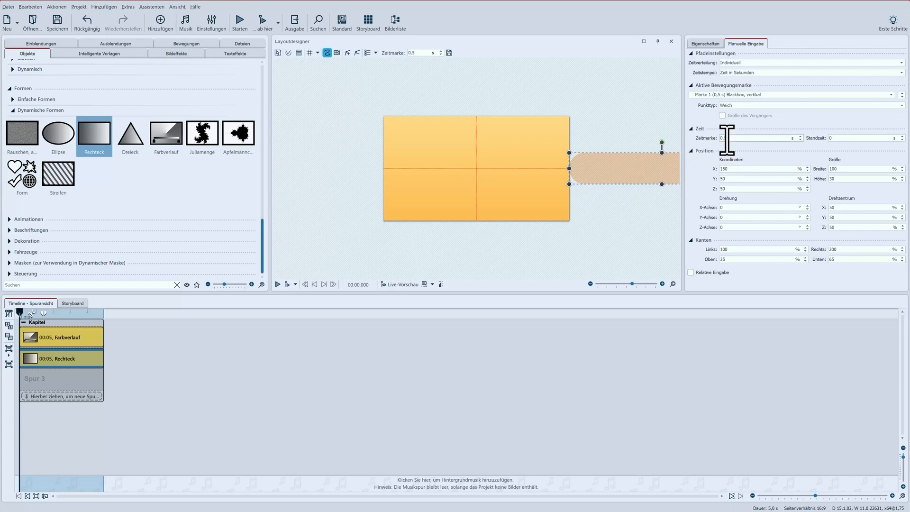
Step: Add a second motion mark centred on the canvas at X 50 %, Y 50 %, with Zeitmarke 1 s and Standzeit 2 s
click(347, 53)
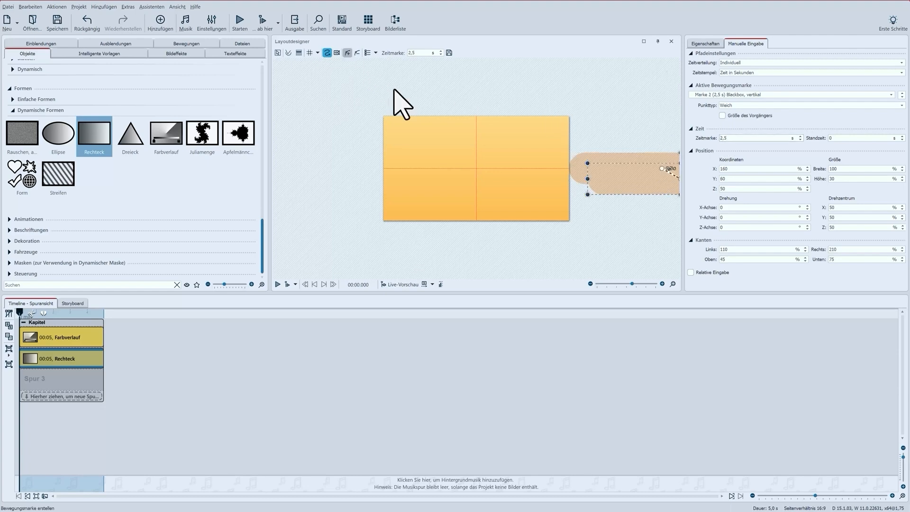
drag(640, 178, 438, 168)
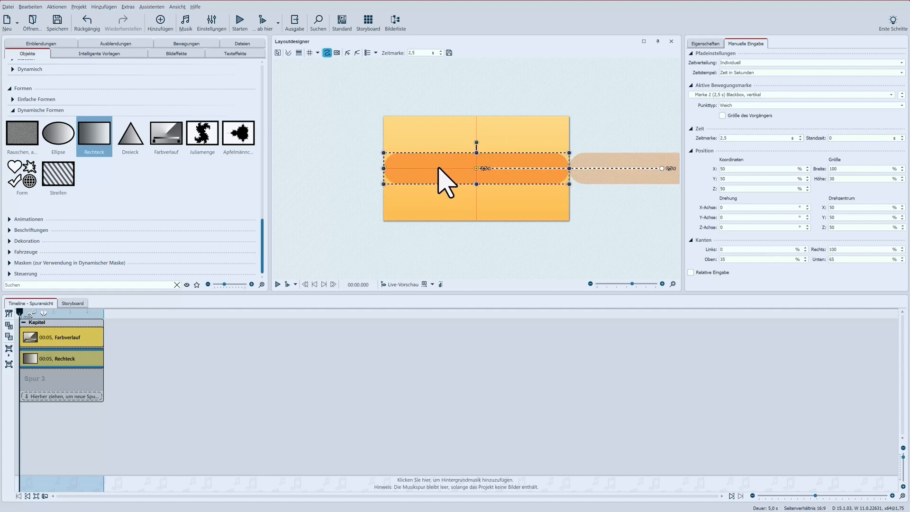
click(729, 138)
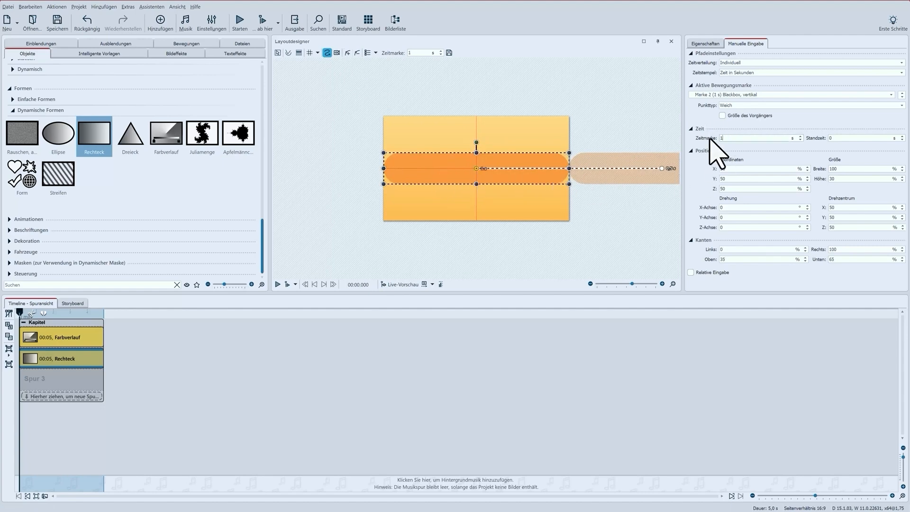
click(839, 138)
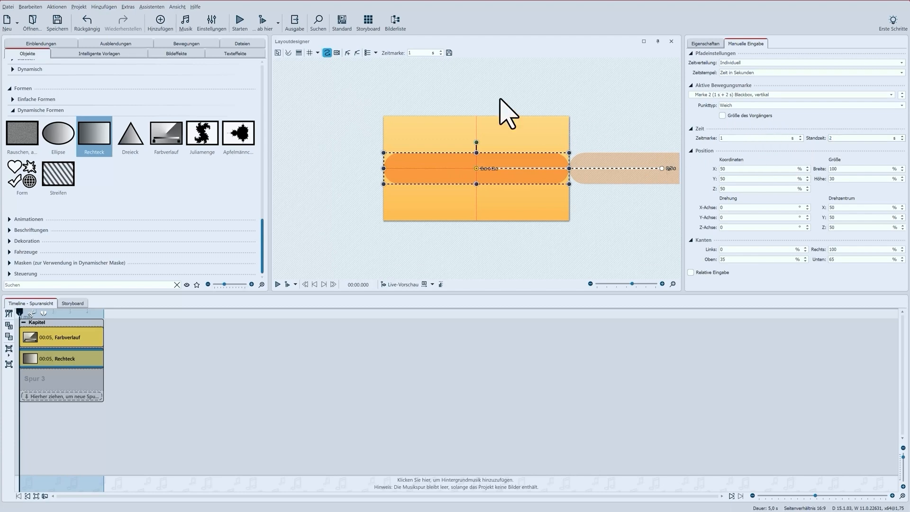
Step: Add a third motion mark at 5 s, place it at X 81 %, Y 50 %, and preview the movement
click(348, 54)
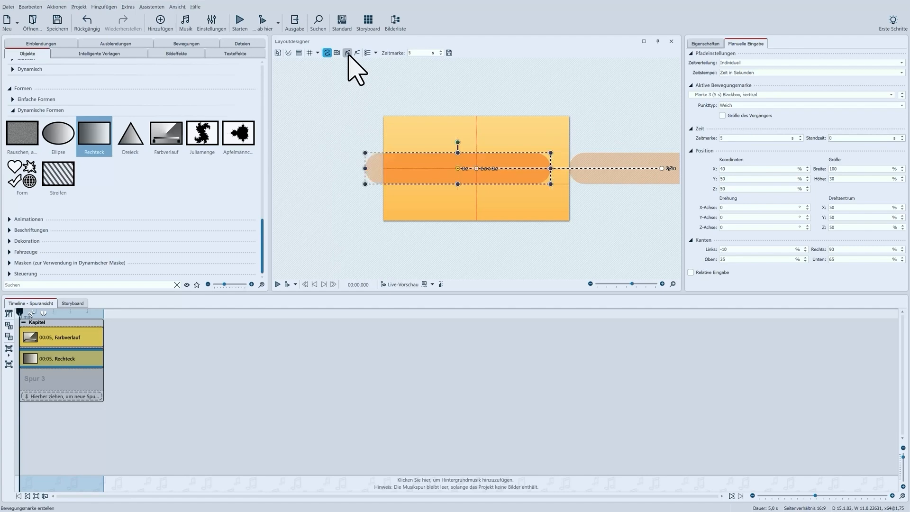
drag(486, 180, 564, 178)
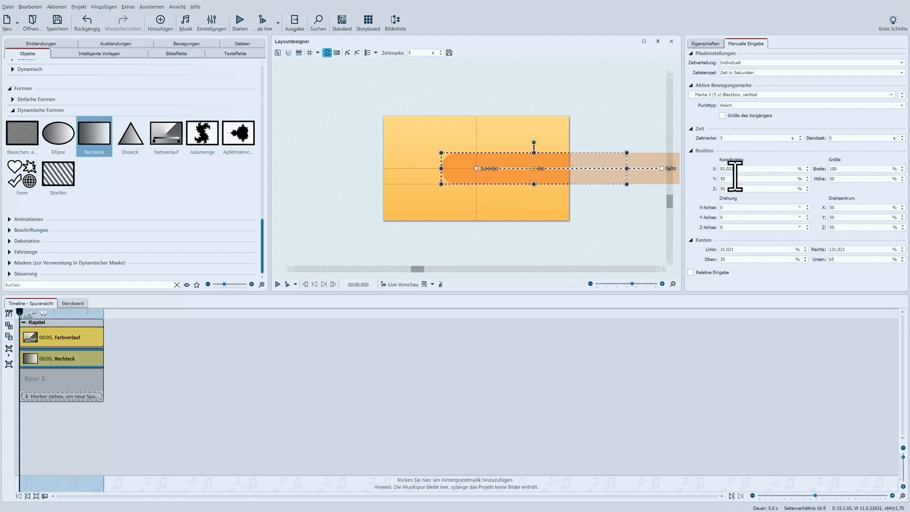
drag(734, 171, 638, 164)
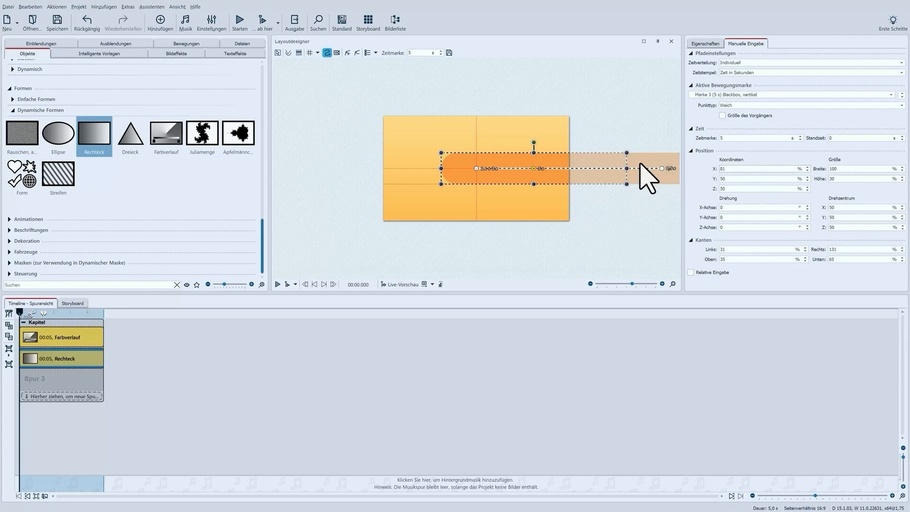
click(277, 284)
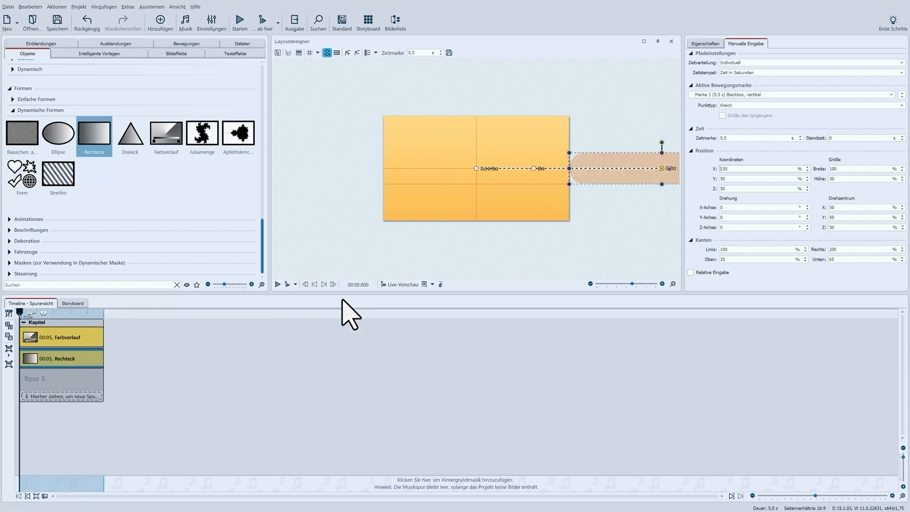
Step: Duplicate the animated Rechteck onto Spur 3 and set the copy's Füllfarbe to red F77865FF
drag(67, 359, 49, 378)
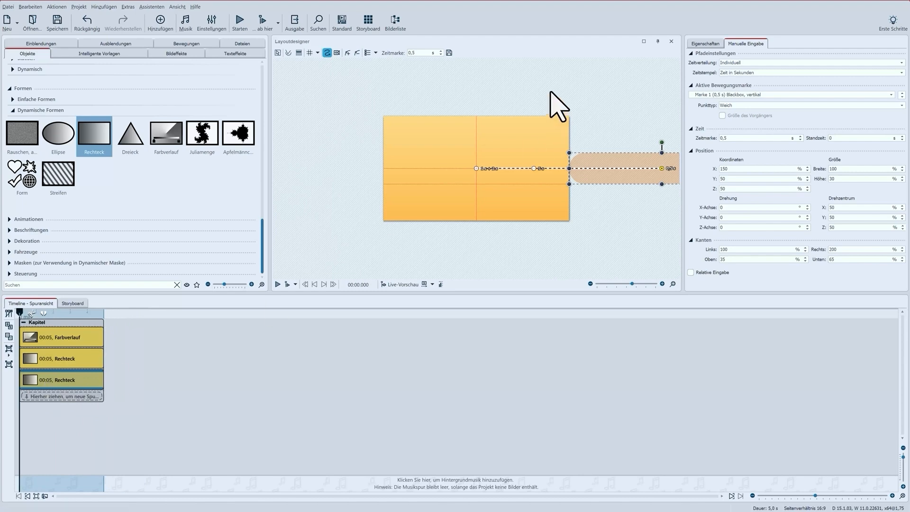
click(704, 43)
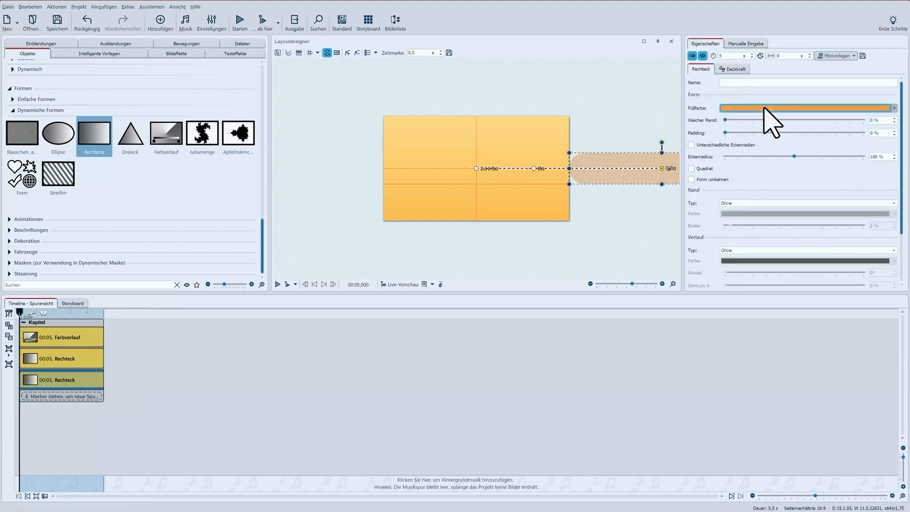
click(764, 108)
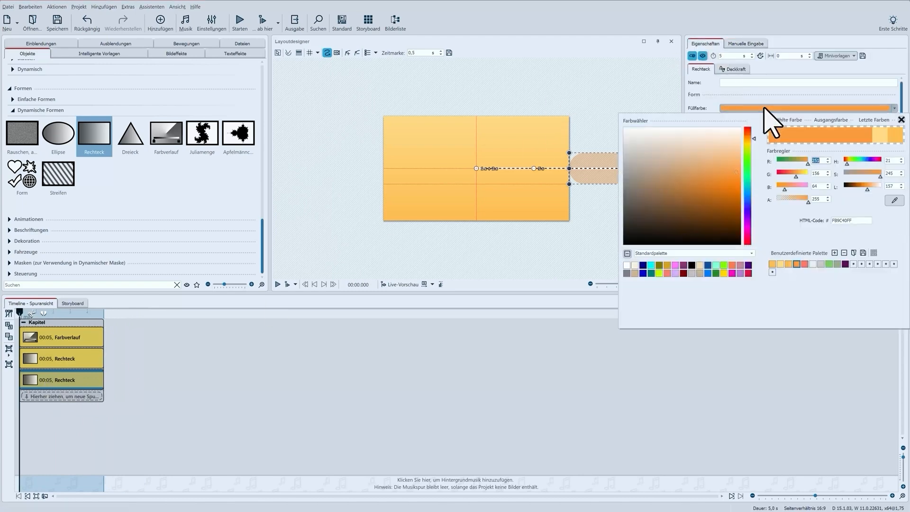
click(805, 264)
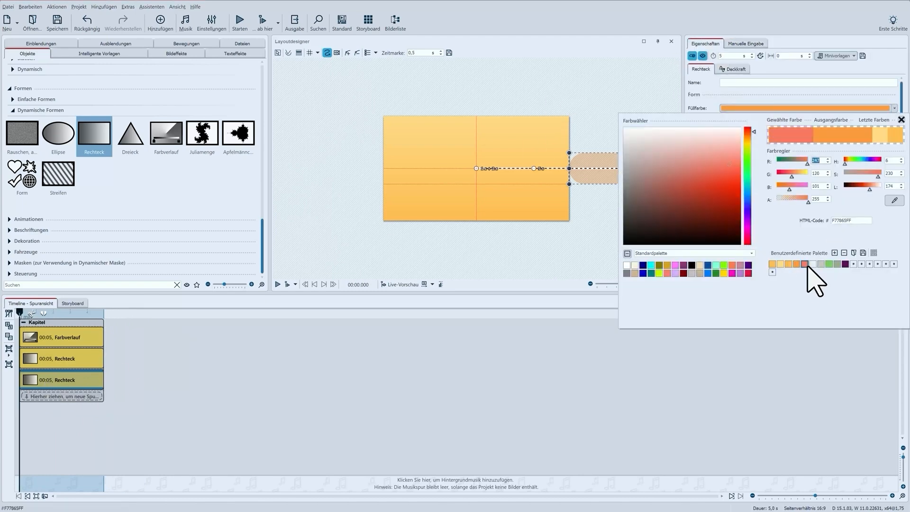
click(762, 94)
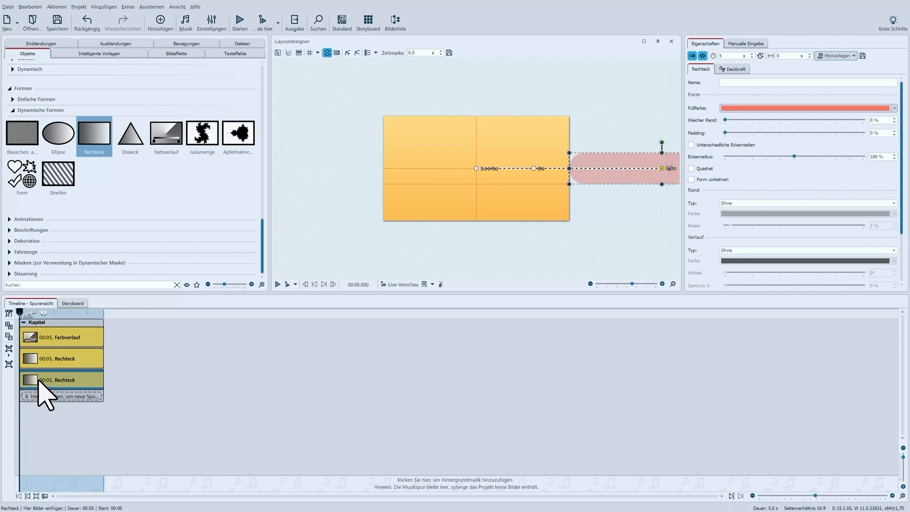
Step: Try delaying the red rectangle on Spur 3 by 0,4 s, preview the animation, and return it to the start of the track
drag(39, 379, 47, 381)
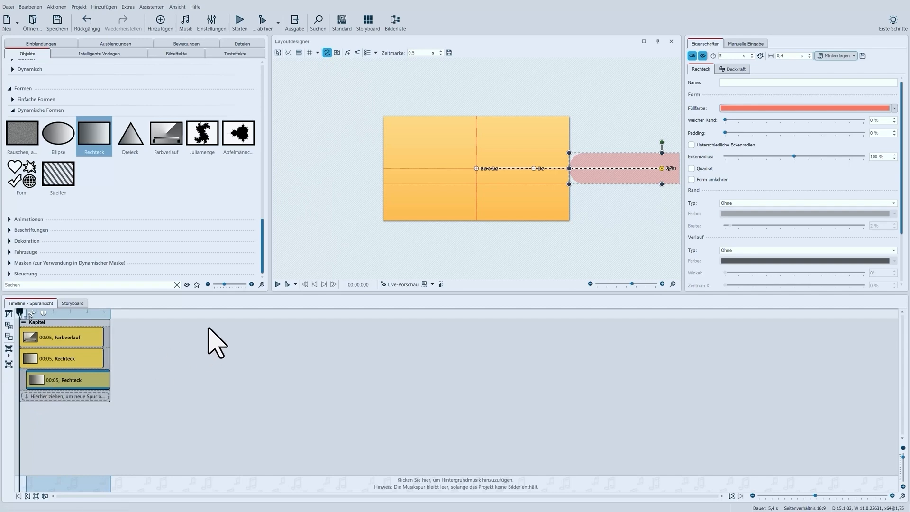
click(673, 284)
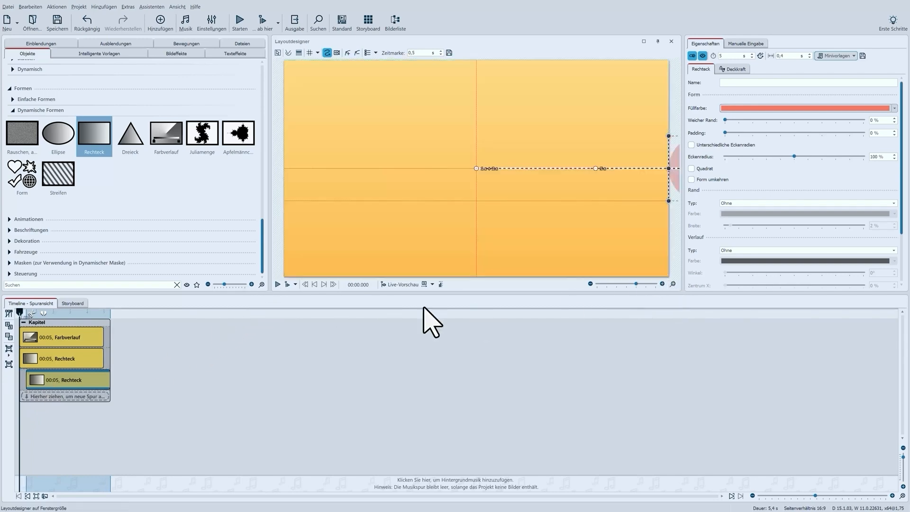
click(278, 284)
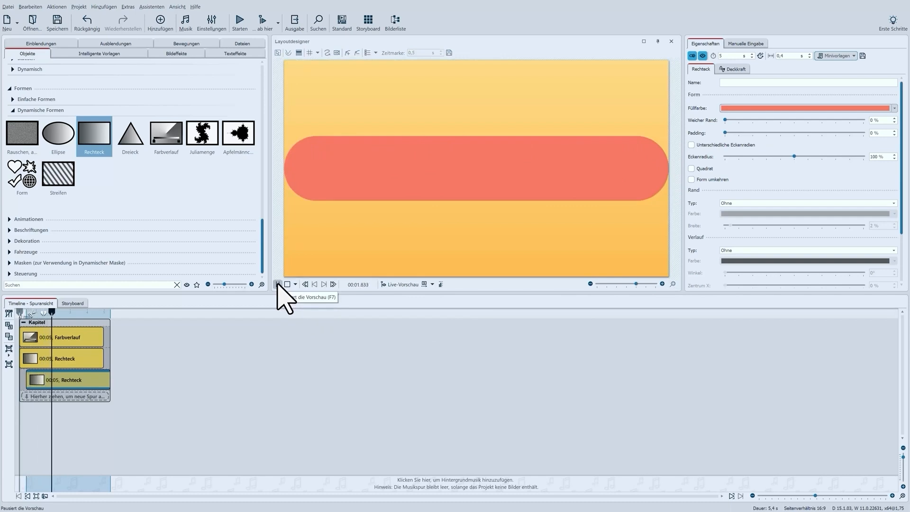
click(287, 284)
click(287, 284)
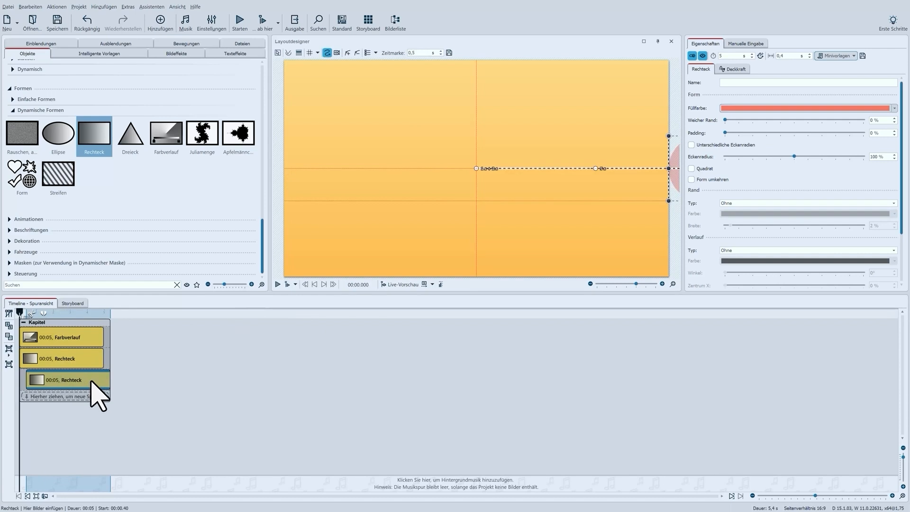
drag(93, 381, 85, 381)
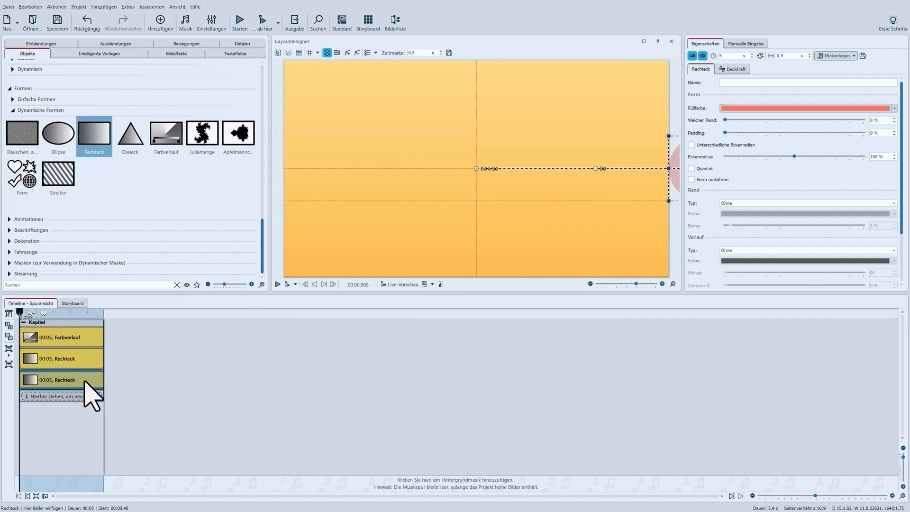
Step: Mirror the red rectangle's motion path horizontally so it enters from the opposite side of the canvas
click(590, 283)
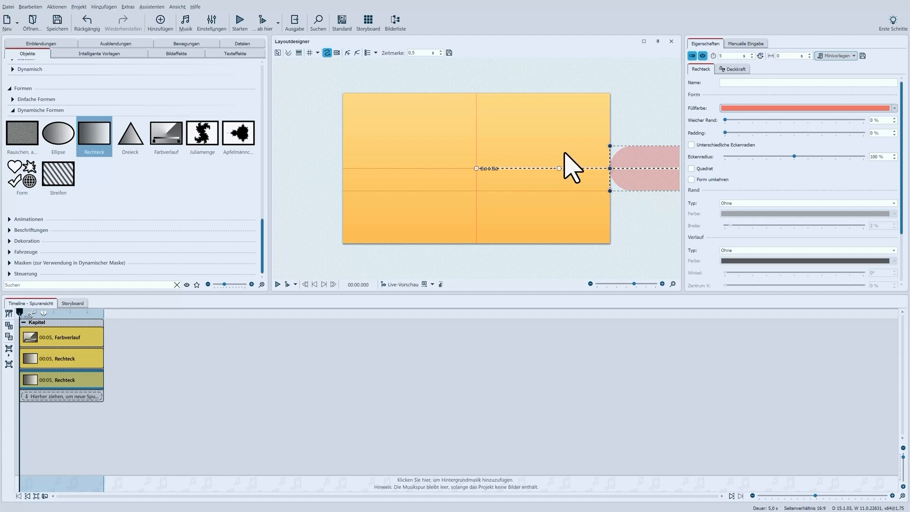
click(374, 53)
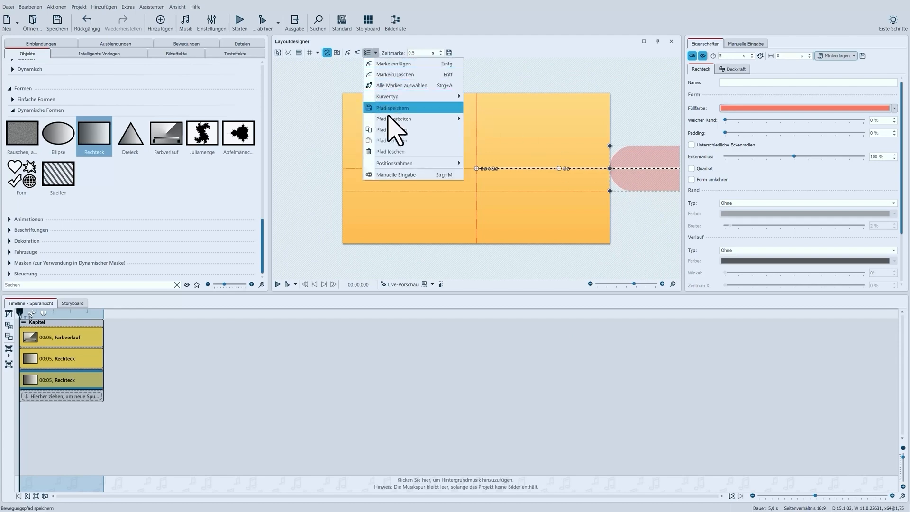
mouse_move(391, 122)
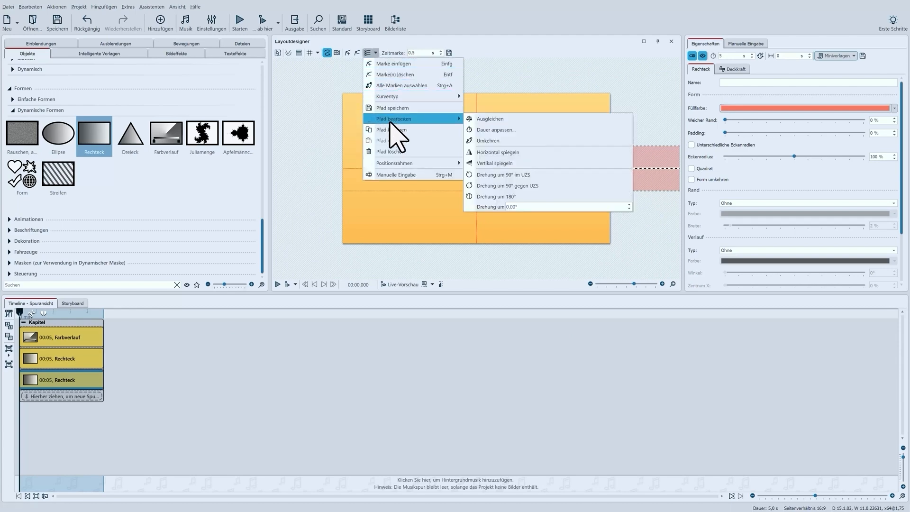
click(498, 154)
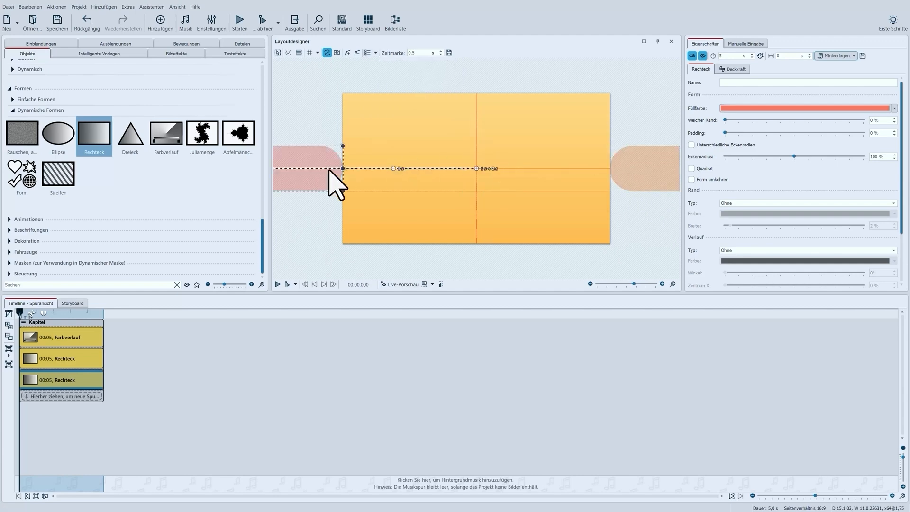
Step: Set the Zeitmarke of the red rectangle's first motion mark to 1 s
click(590, 283)
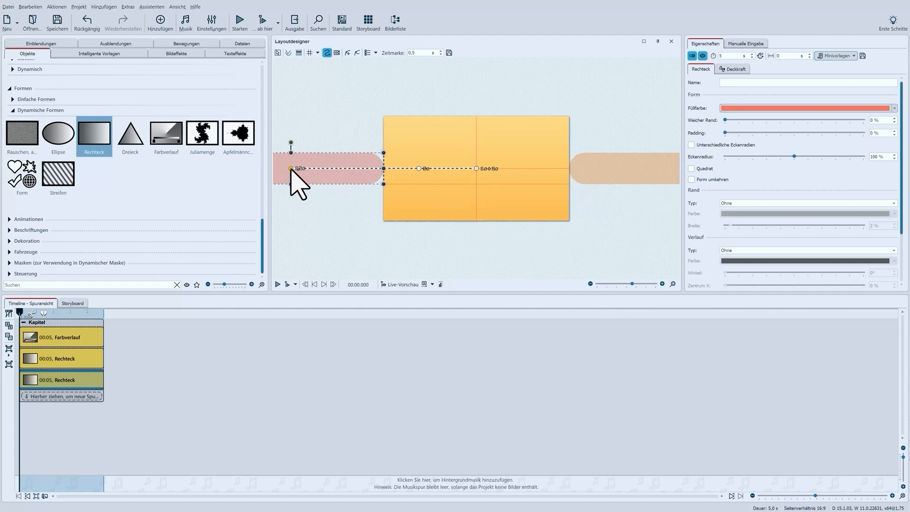
click(745, 44)
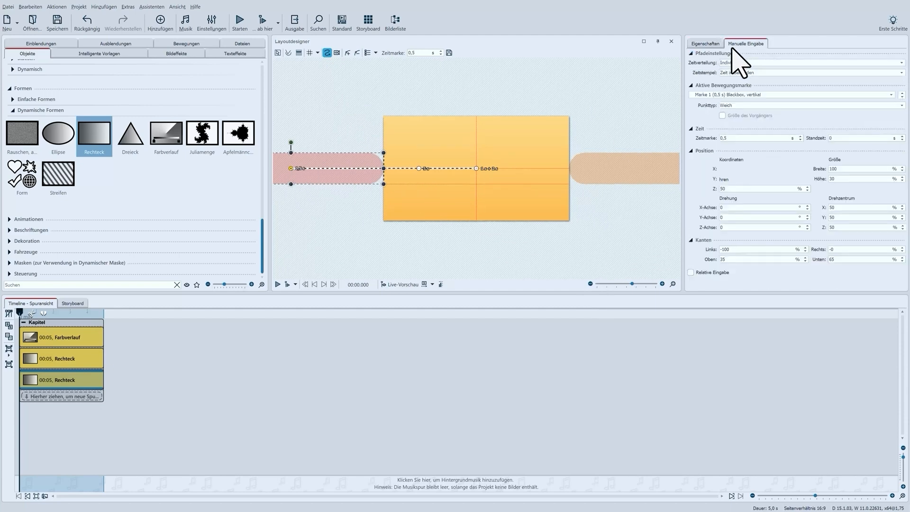
click(721, 138)
text(1)
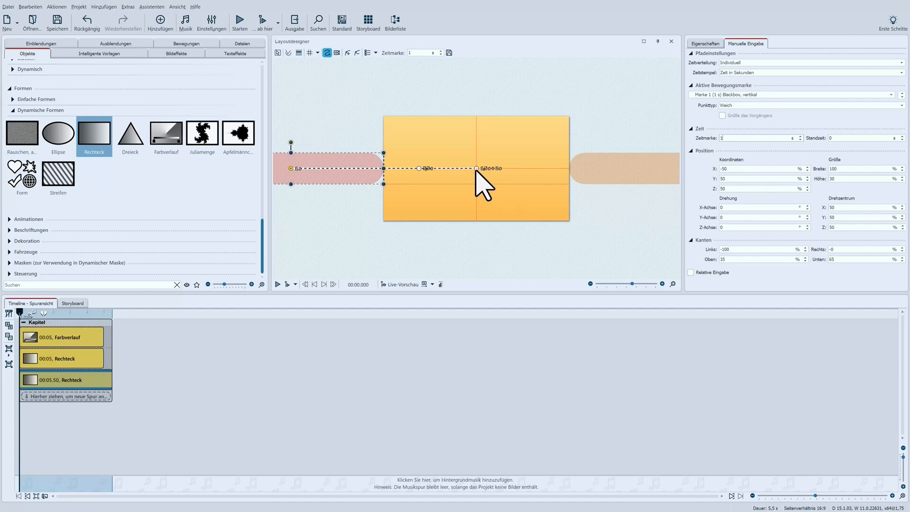
Step: Set the Zeitmarke of the red rectangle's middle motion mark to 4 s and the duration of all three timeline objects to 6 s
click(419, 168)
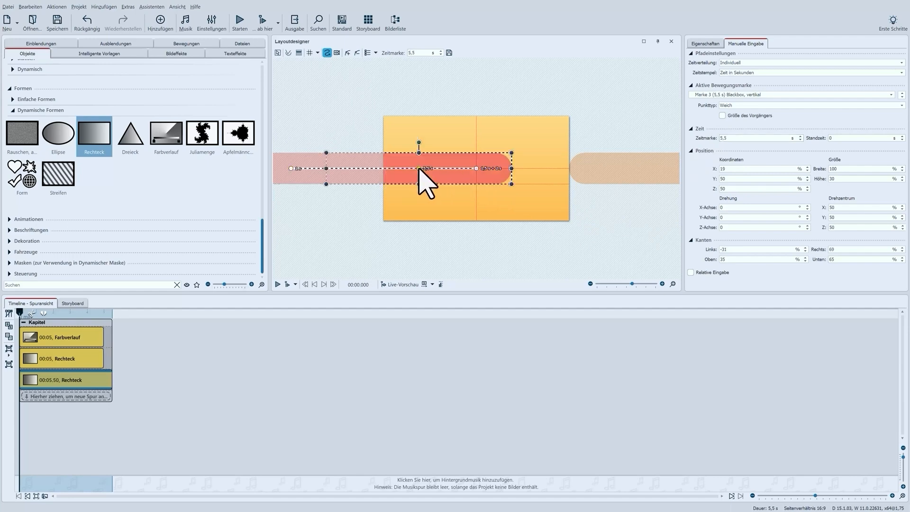
double_click(731, 138)
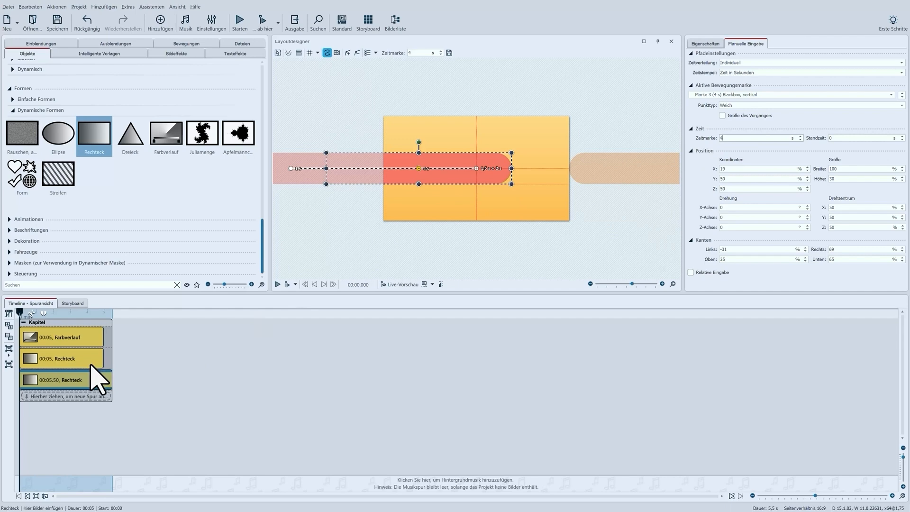
click(85, 334)
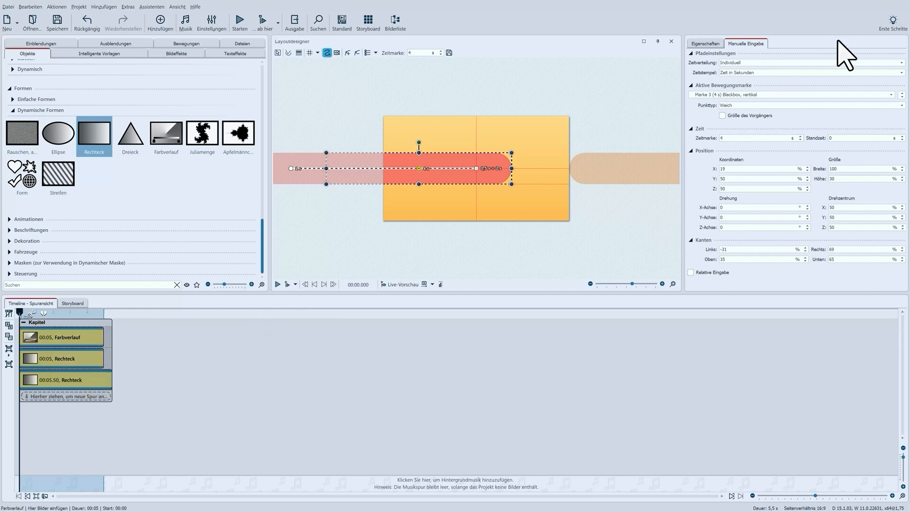
click(697, 44)
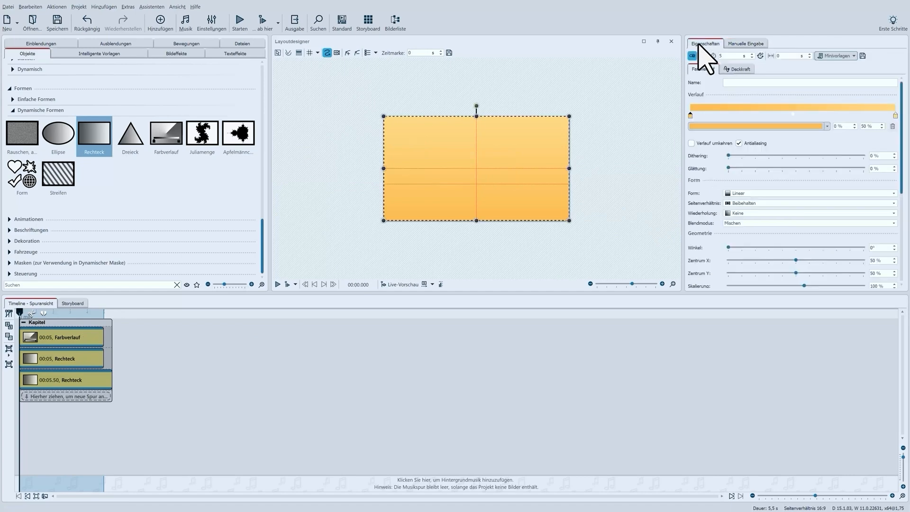
text(6)
key(Return)
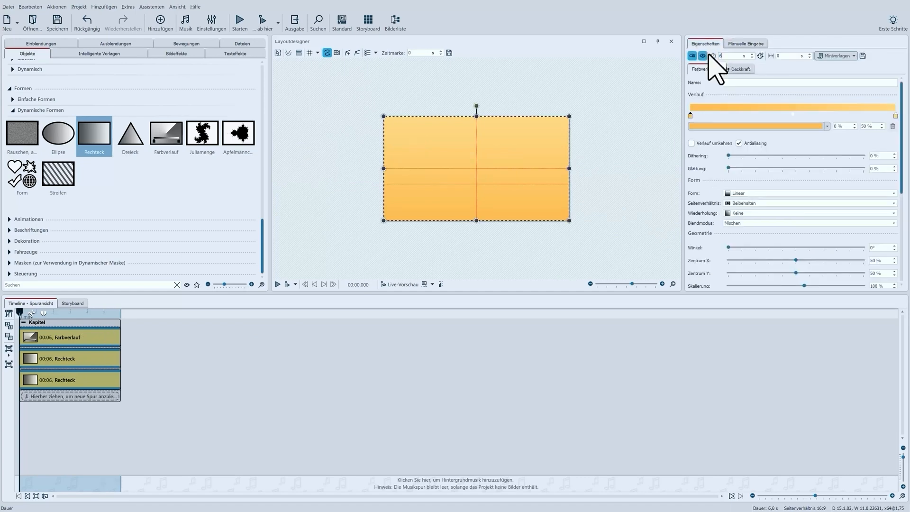
Step: Preview the animation of both rectangles from the start of the timeline and stop the playback
click(83, 380)
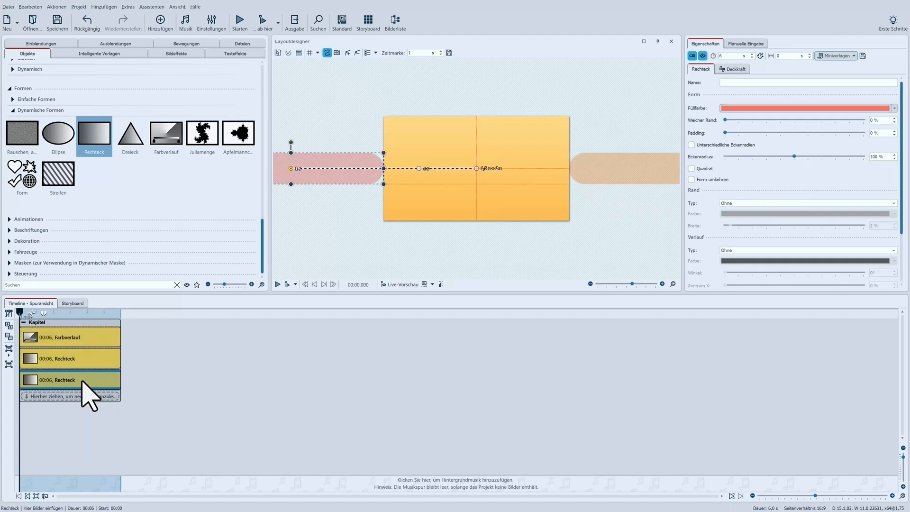
click(278, 284)
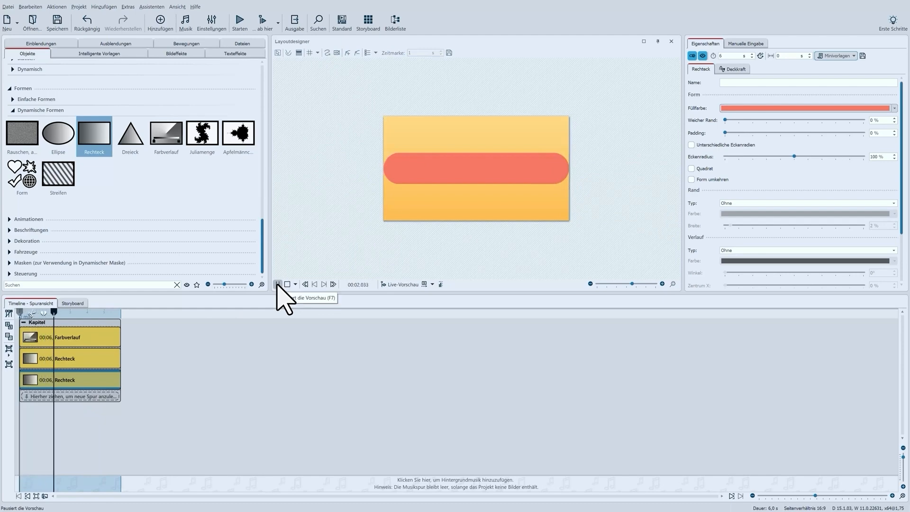
click(287, 284)
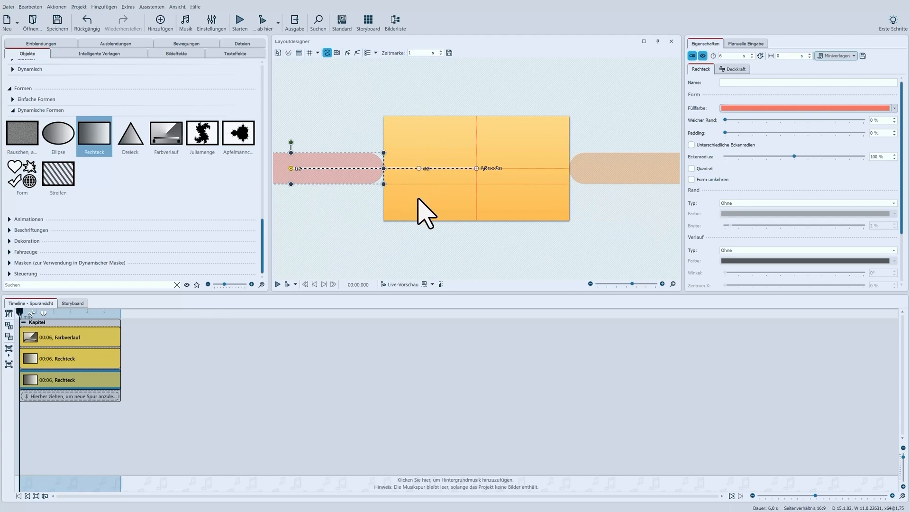
Step: Group the orange Rechteck on the second track into a Flexi-Collage and rotate the collage by 45°
click(98, 364)
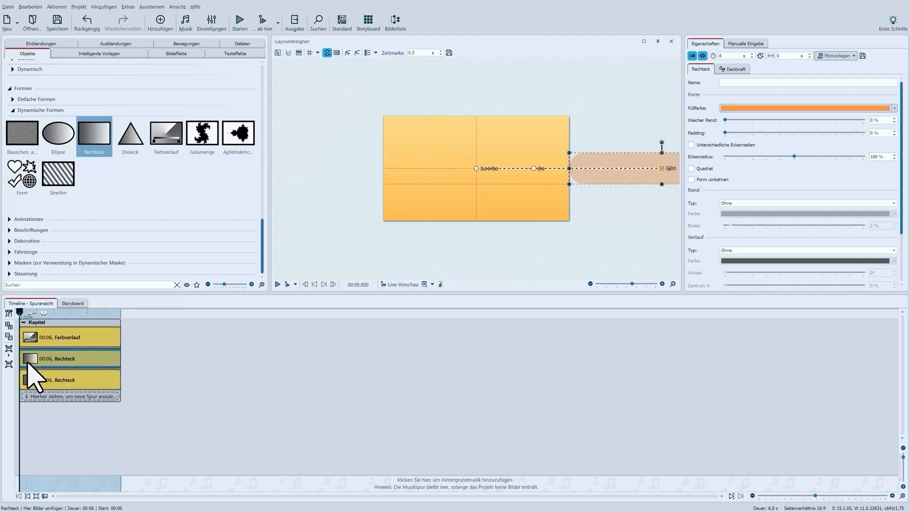
click(7, 351)
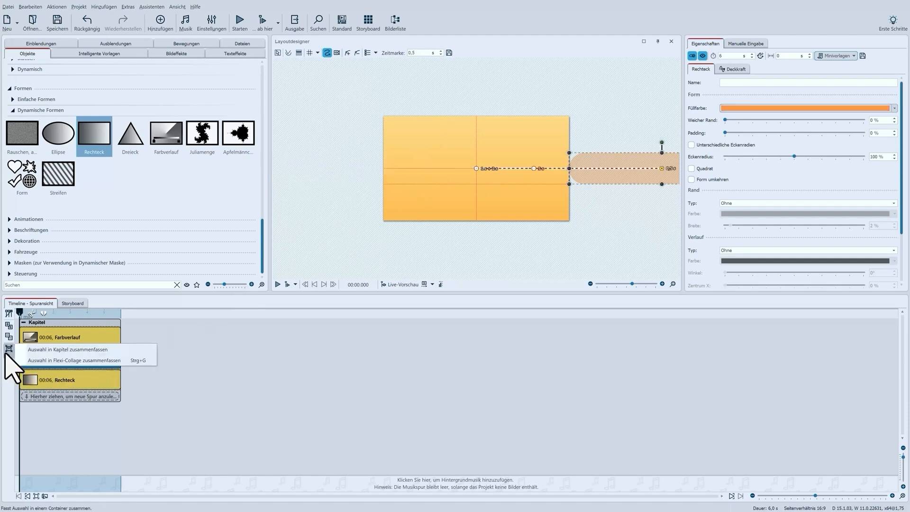
click(67, 361)
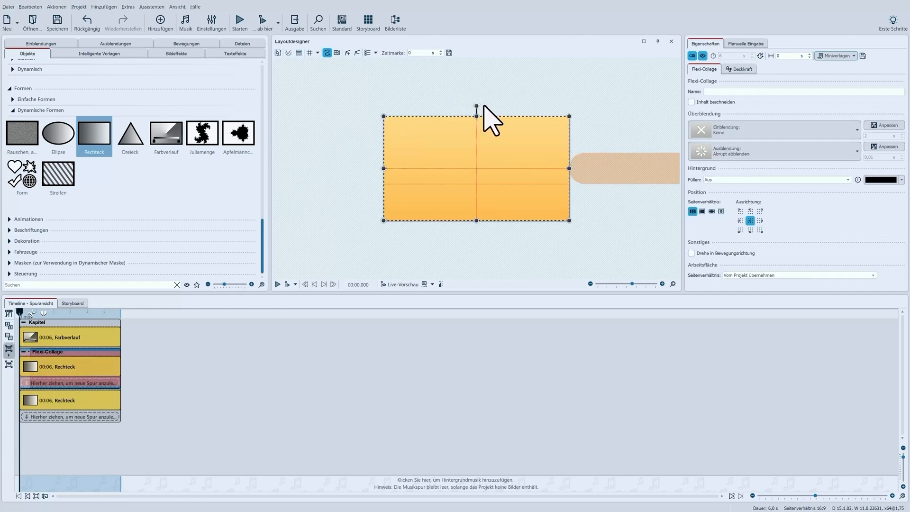
drag(477, 105, 533, 122)
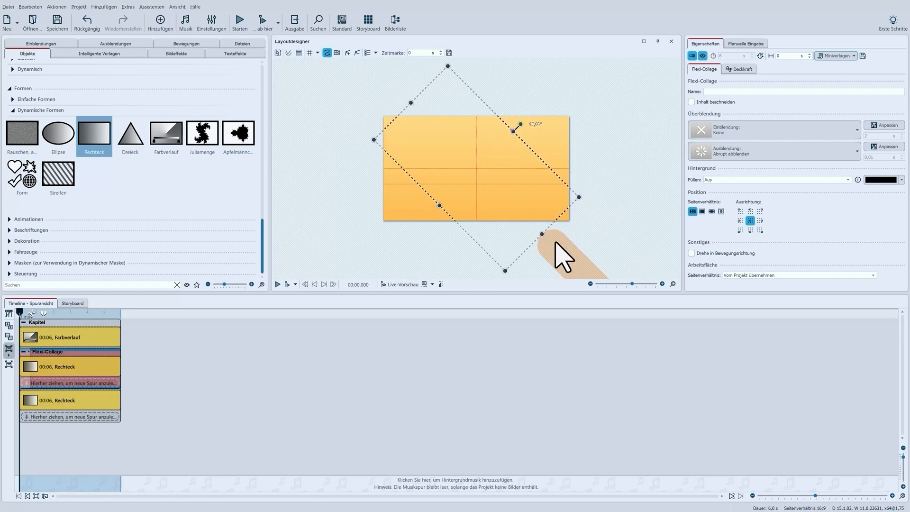
Step: Set the X coordinate of the orange rectangle's Flexi-Collage to 30 %
click(748, 45)
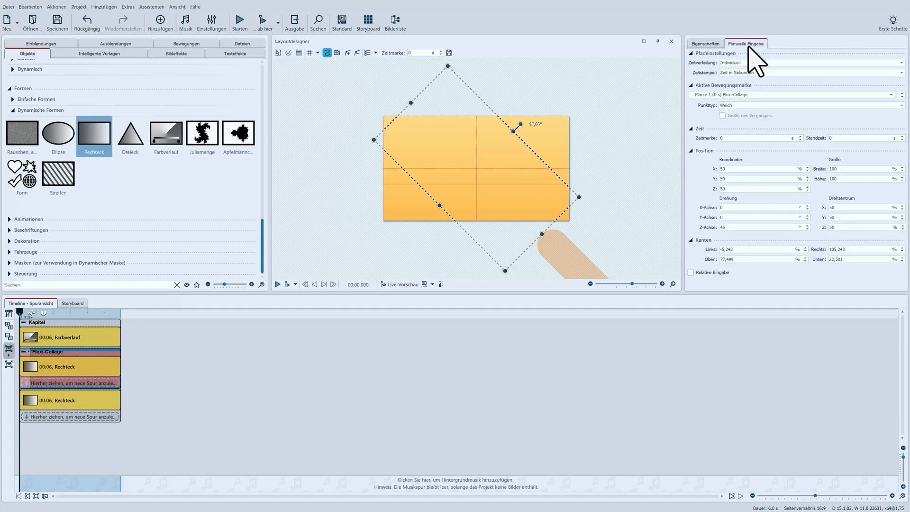
double_click(726, 169)
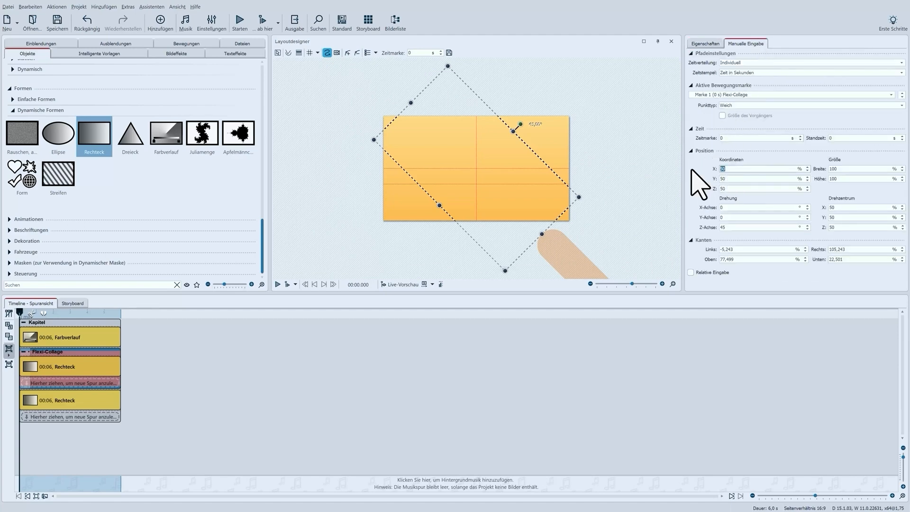
text(30)
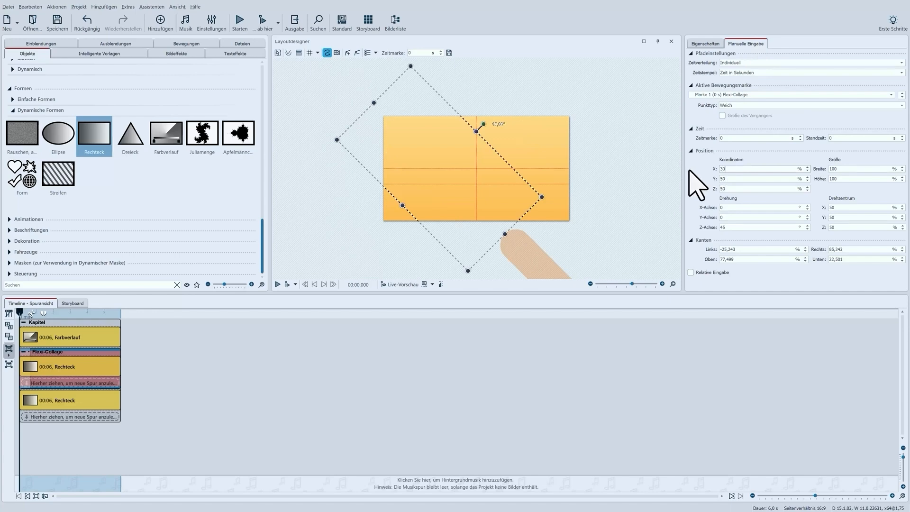
Step: Group the red Rechteck on the third track into its own Flexi-Collage and rotate that collage by 45°
click(49, 402)
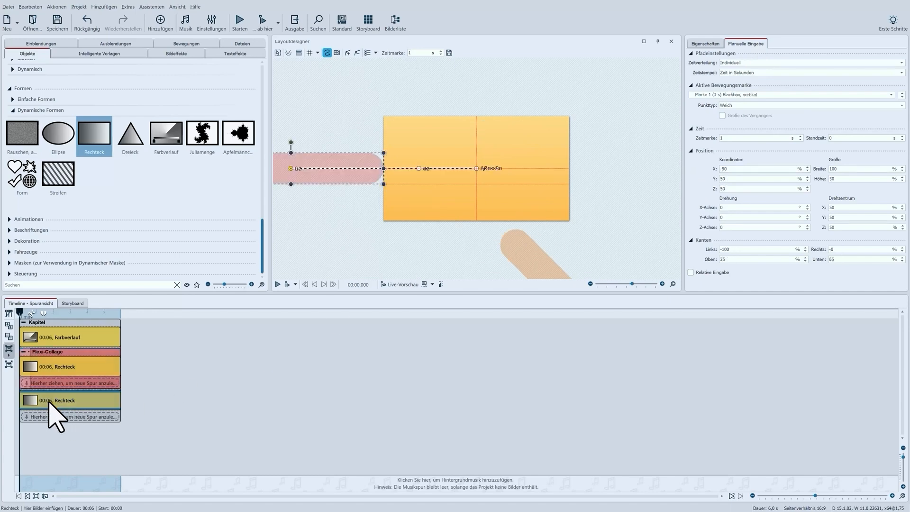
click(8, 350)
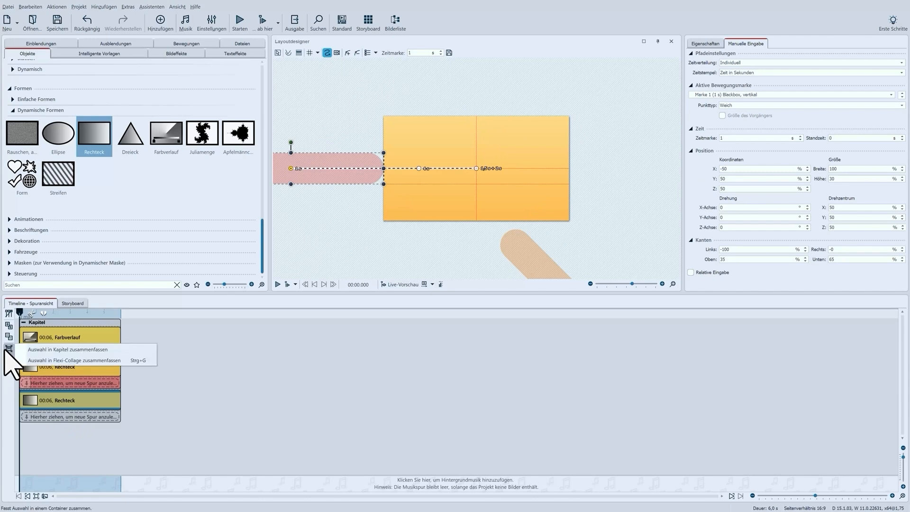
click(58, 360)
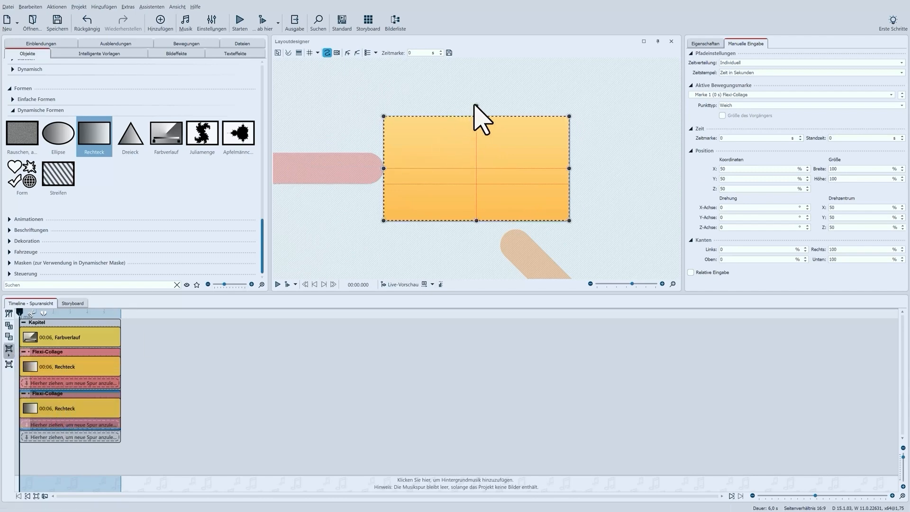
drag(476, 106, 529, 122)
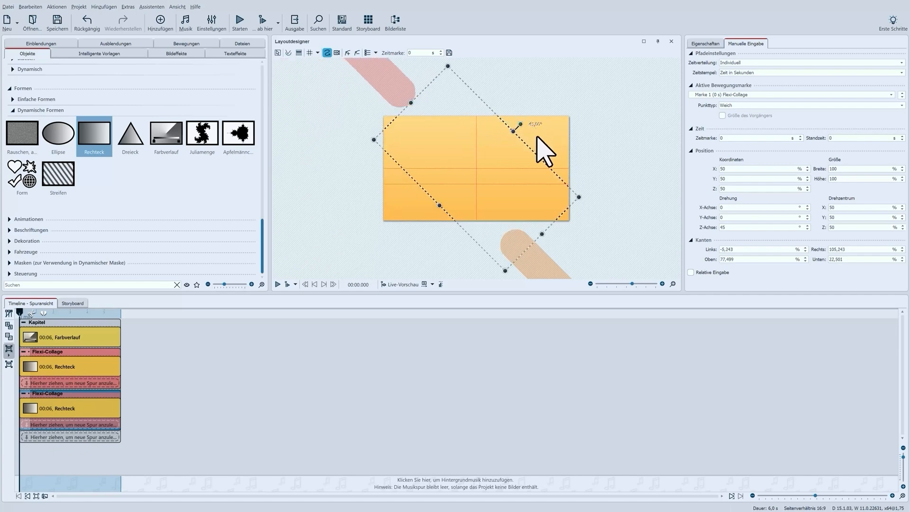
Step: Set the X coordinate of the red rectangle's Flexi-Collage to 70 %
click(720, 169)
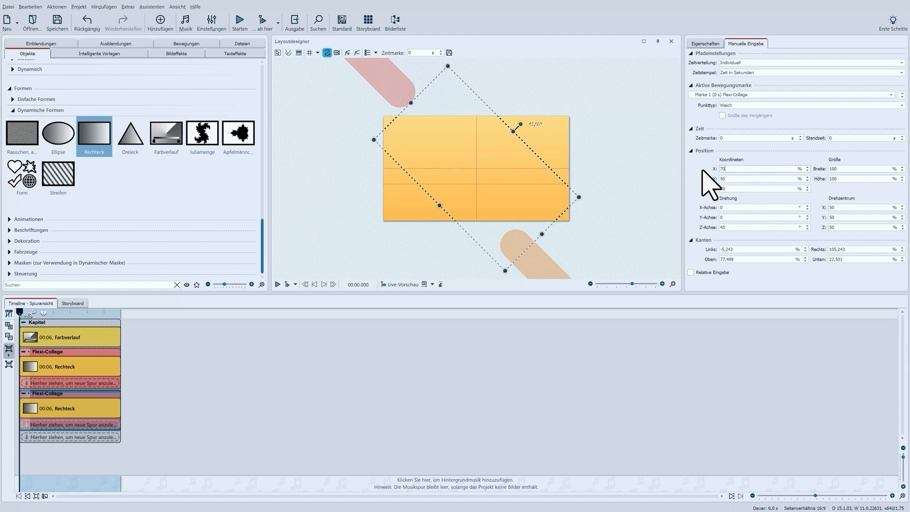
text(70)
key(Return)
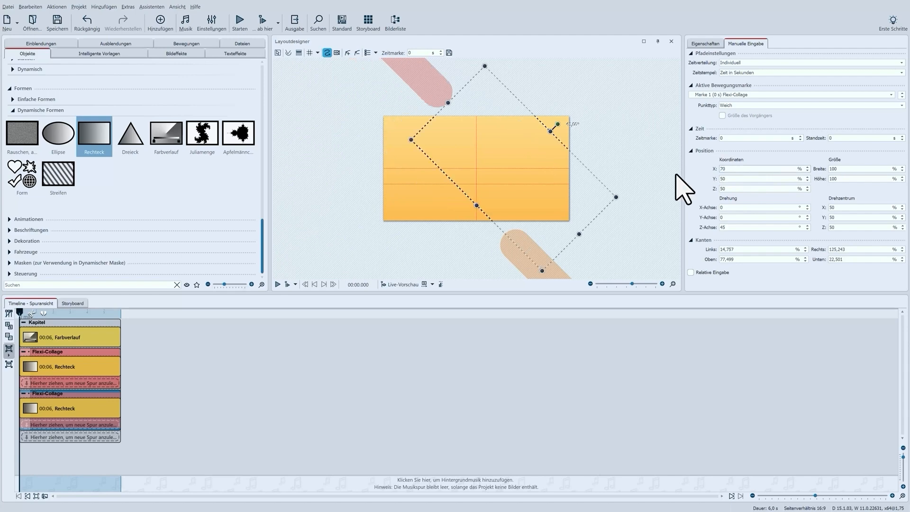
Step: Preview the diagonal animation of both Flexi-Collages on the full canvas
click(674, 283)
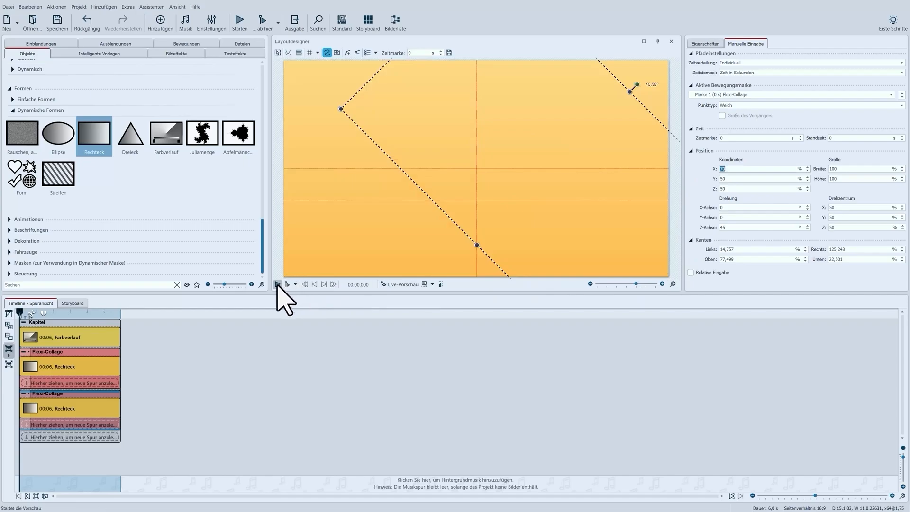
click(278, 284)
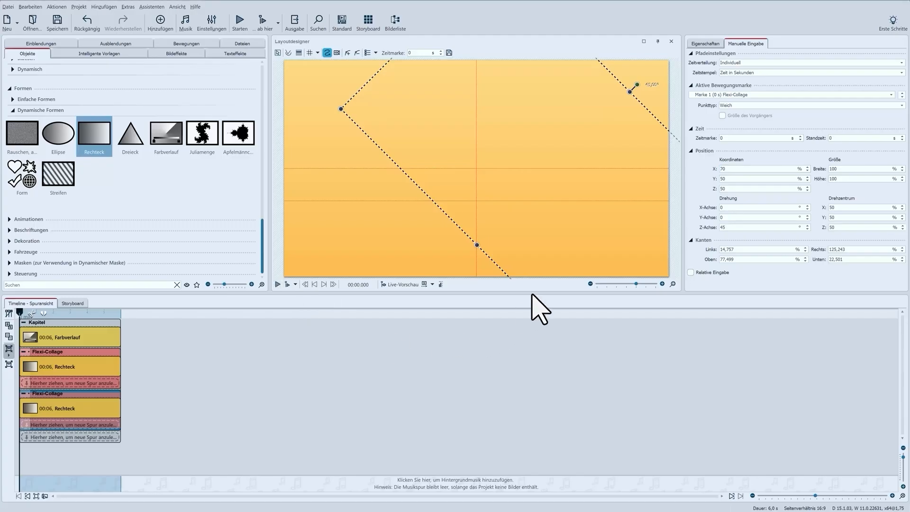
click(589, 283)
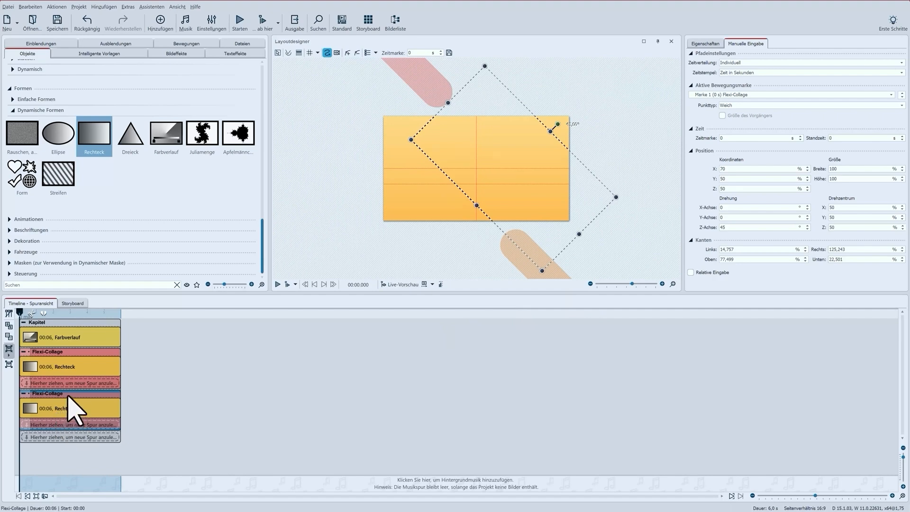
Step: Enlarge the red rectangle's Flexi-Collage to a Breite of 150 % and a Höhe of 150 %
double_click(837, 169)
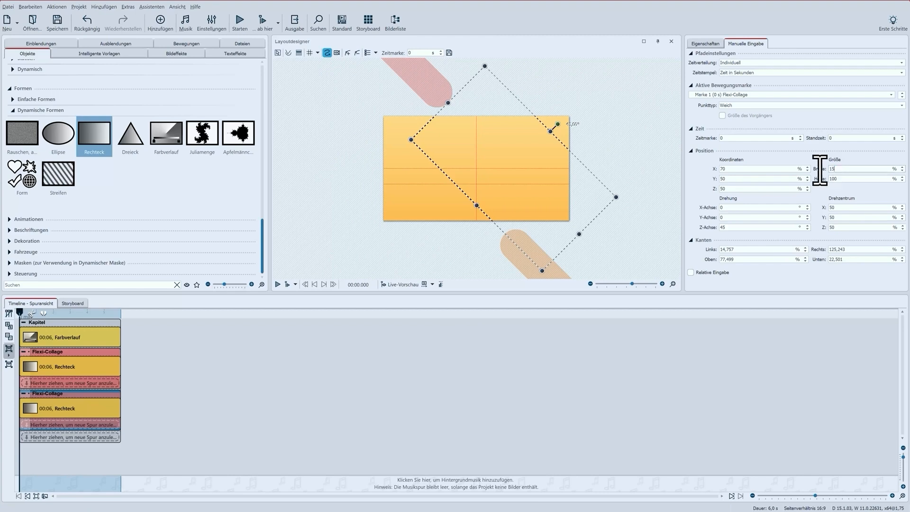
text(150)
key(Tab)
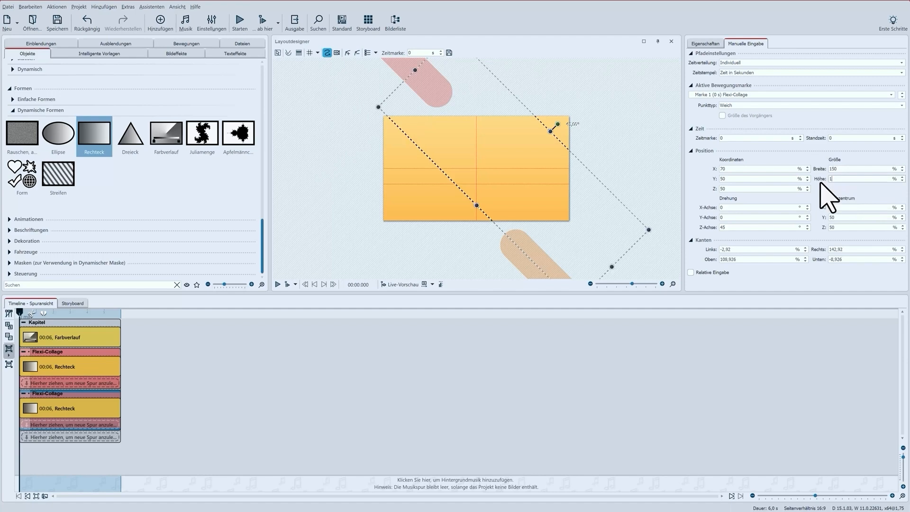
text(150)
key(Return)
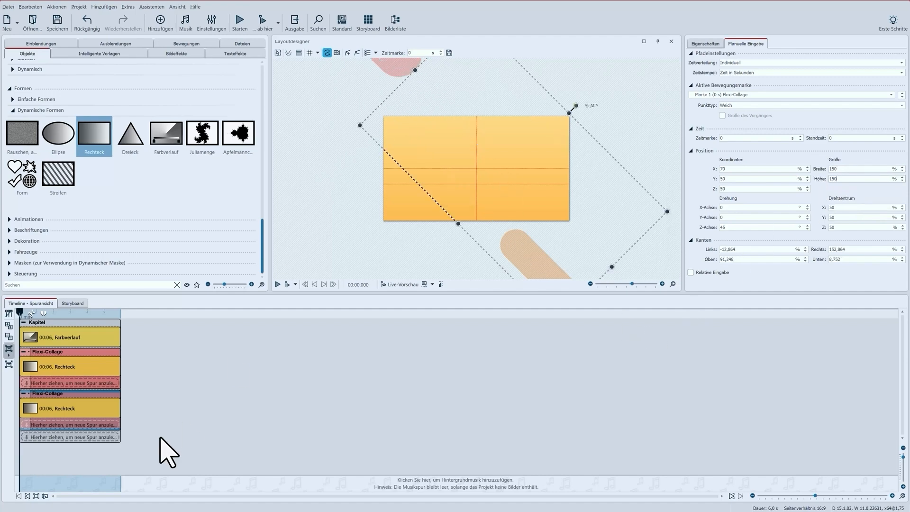
Step: Enlarge the orange rectangle's Flexi-Collage to a Breite and Höhe of 150 % and preview the animation
click(66, 367)
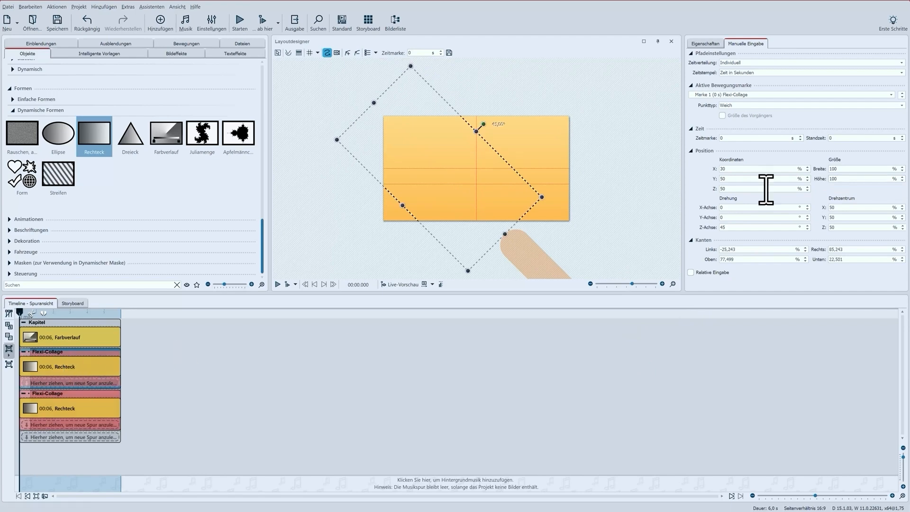
double_click(847, 168)
text(15)
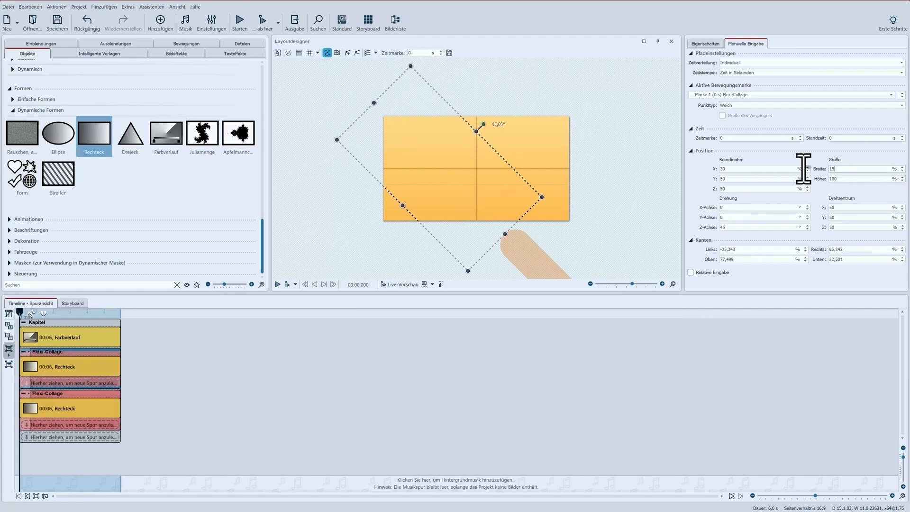
text(0)
key(Tab)
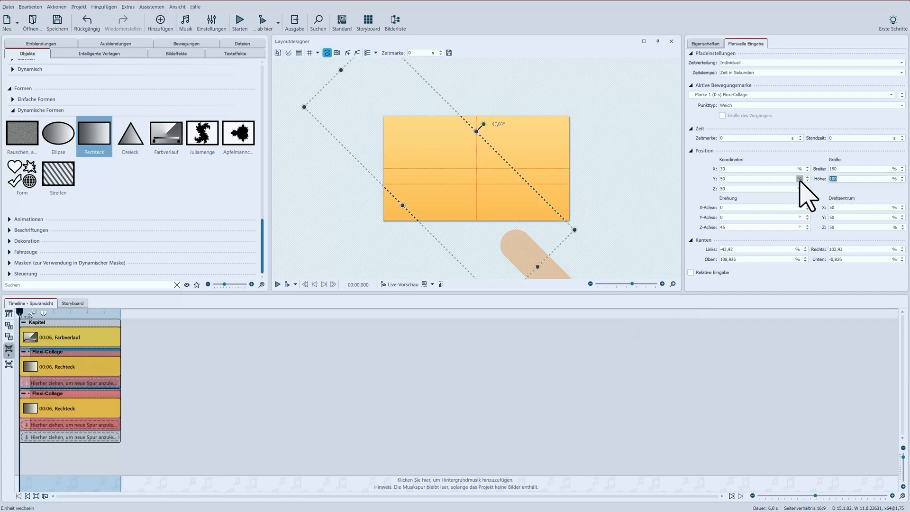
text(150)
key(Return)
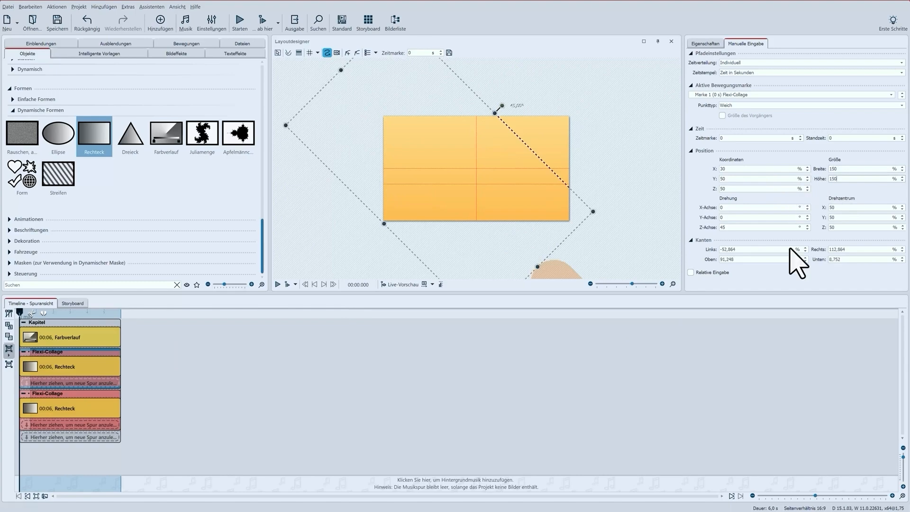
click(277, 284)
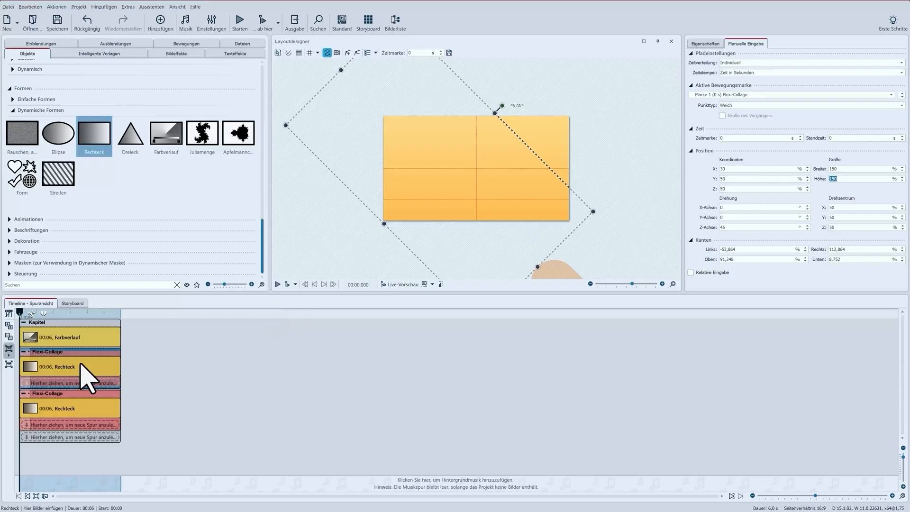
Step: Duplicate the orange Rechteck onto a new track below both Flexi-Collages and set the copy's Füllfarbe to grey-green 93AB8FFF
click(78, 366)
drag(73, 369, 34, 442)
click(705, 44)
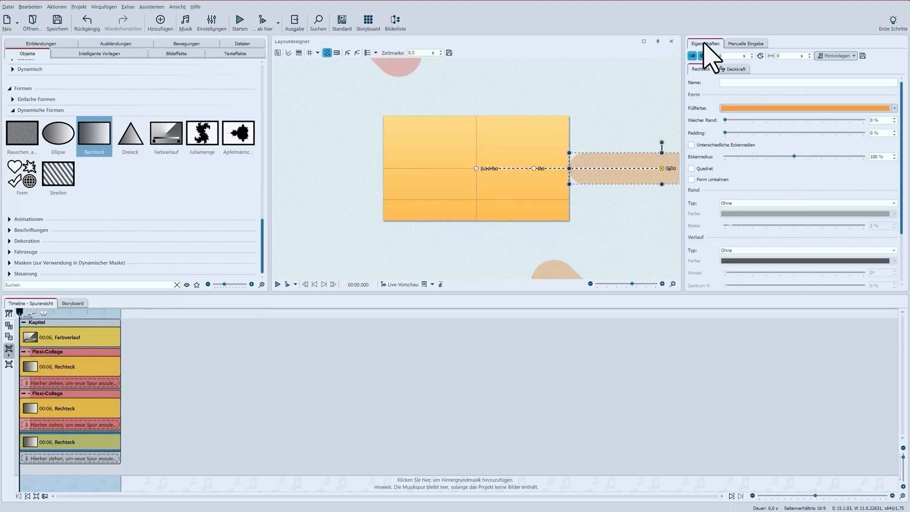
click(754, 108)
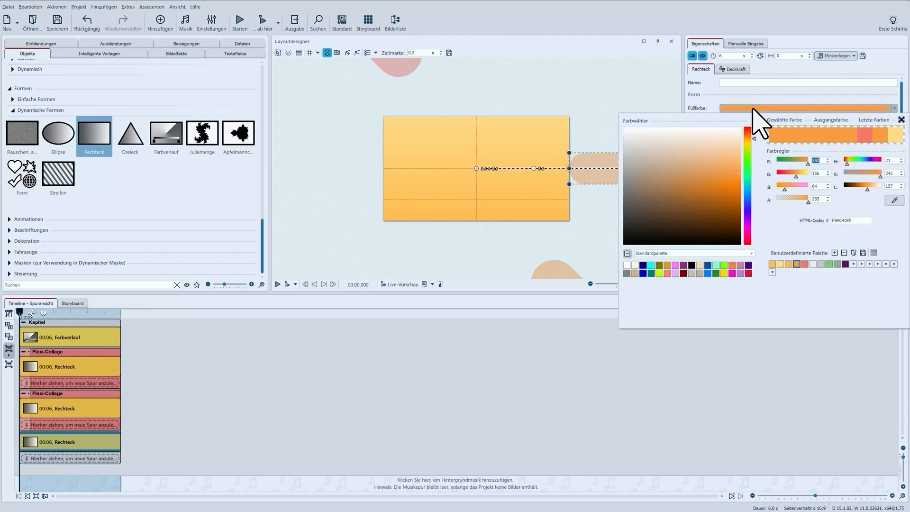
click(836, 264)
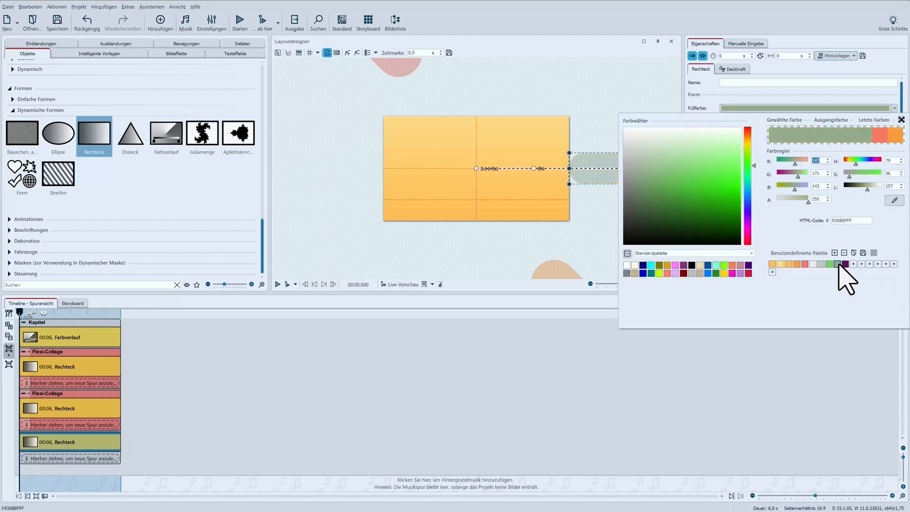
Step: Set the grey-green Rechteck's Höhe to 60 % at all three of its motion marks
click(744, 102)
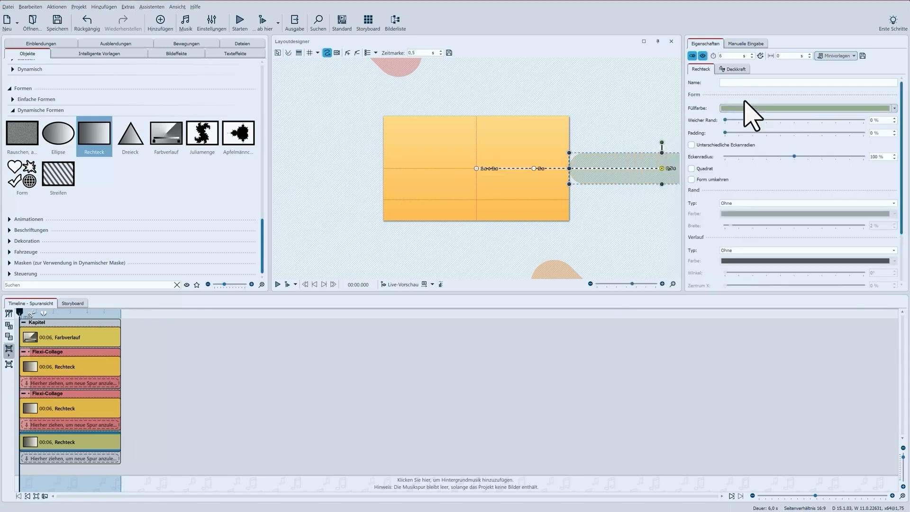
click(743, 45)
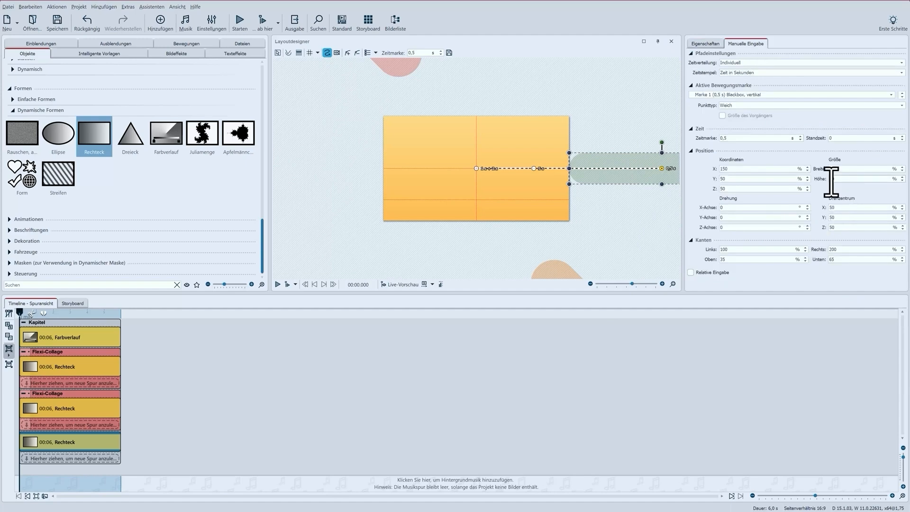
drag(831, 181, 824, 180)
click(534, 168)
drag(835, 179, 817, 179)
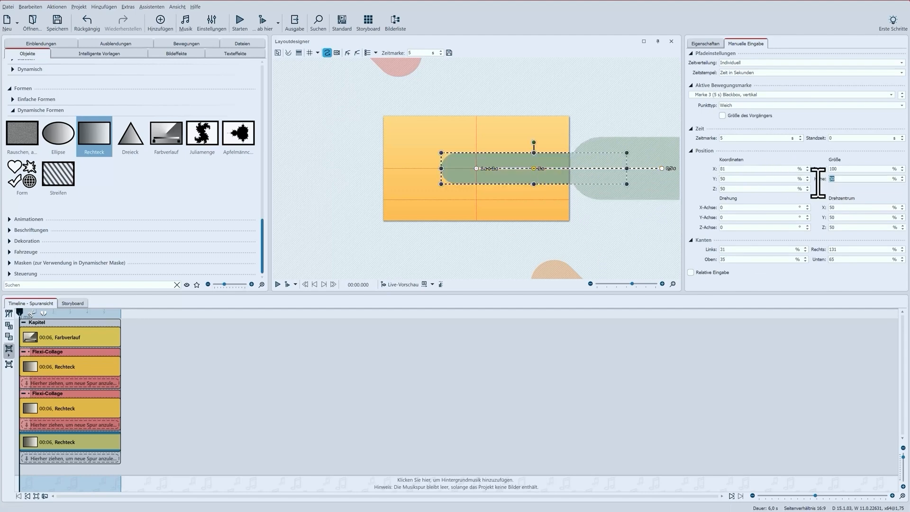
text(60)
click(476, 168)
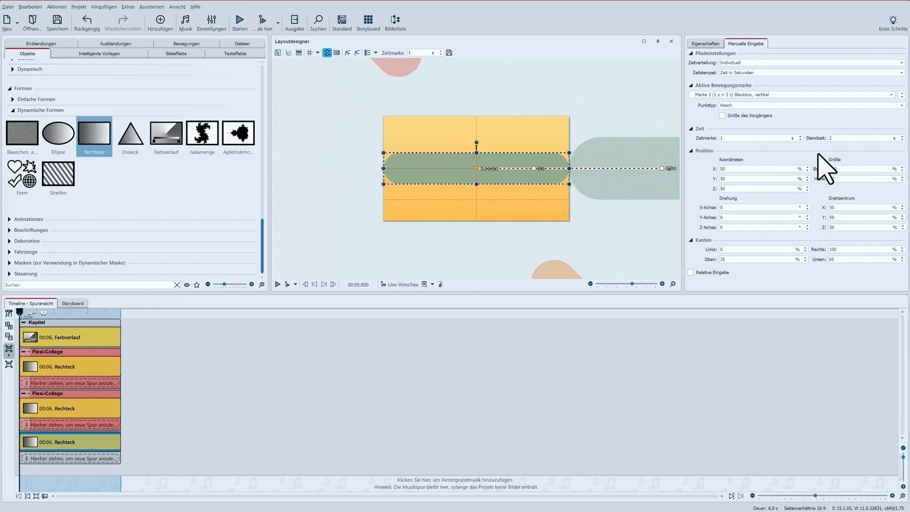
drag(832, 178, 809, 179)
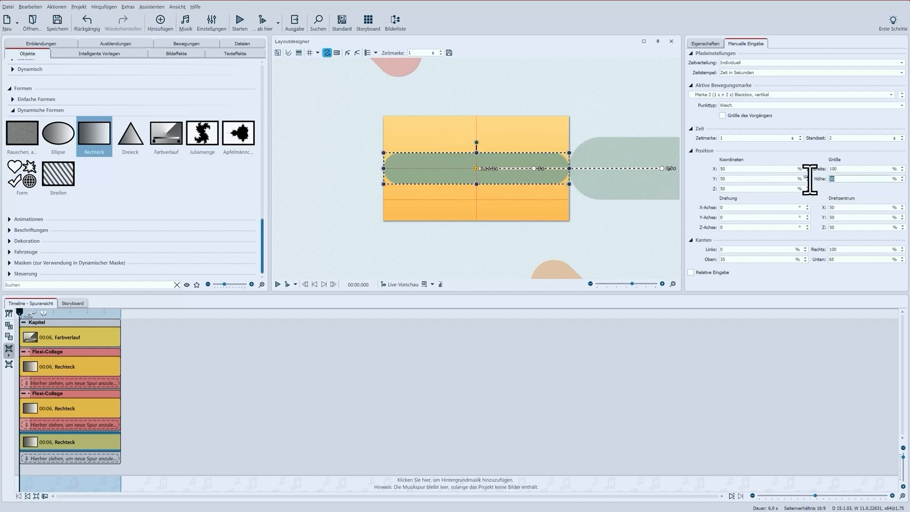
key(Return)
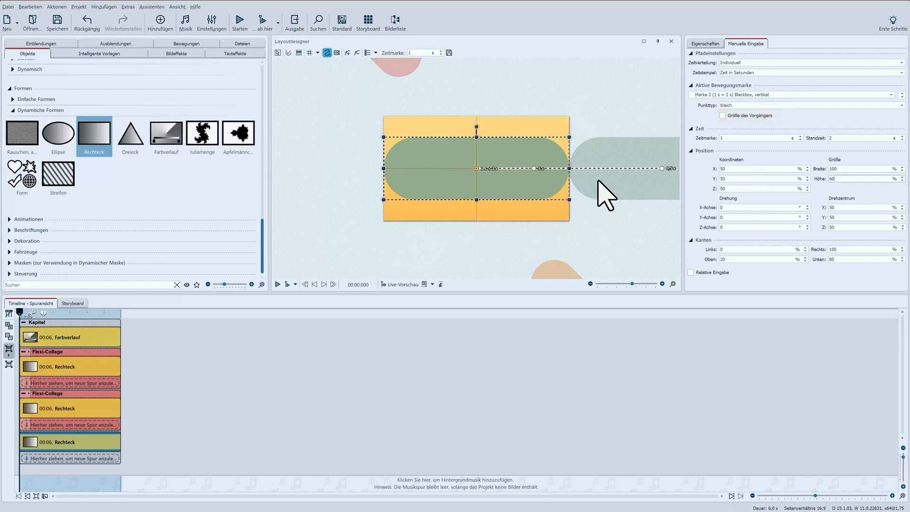
Step: Delete the grey-green Rechteck's motion marks at 5 s and 1 s, keeping only the first mark
click(534, 168)
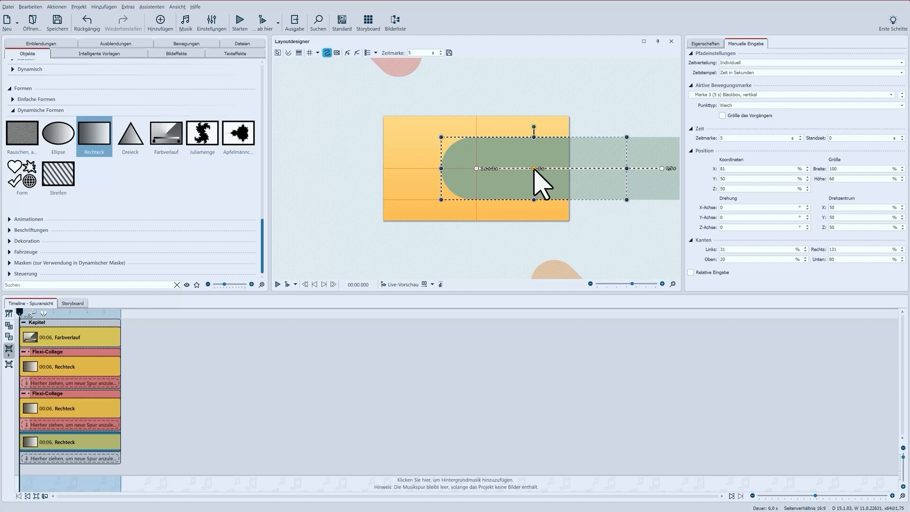
click(358, 52)
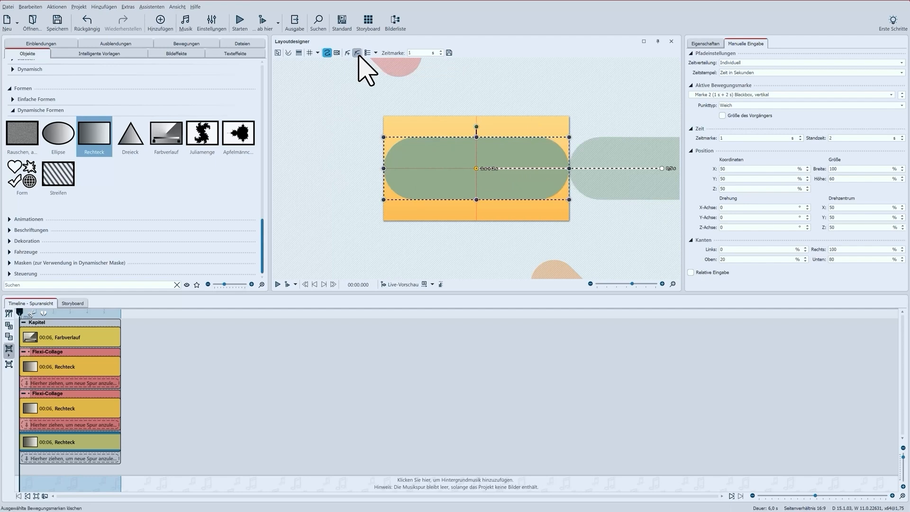
click(357, 53)
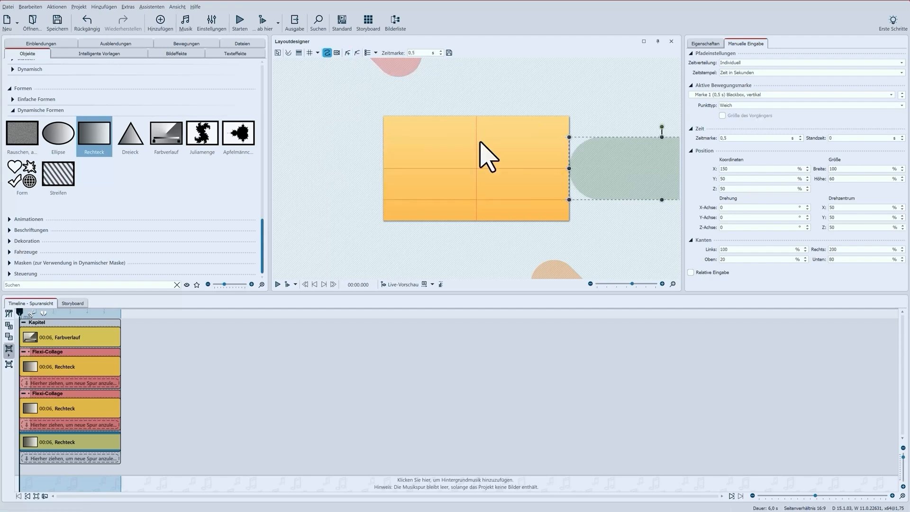
Step: Set the remaining motion mark's Zeitmarke to 4 s and add a second mark at X 110 %, Y 50 % and 4,5 s
drag(730, 138, 708, 138)
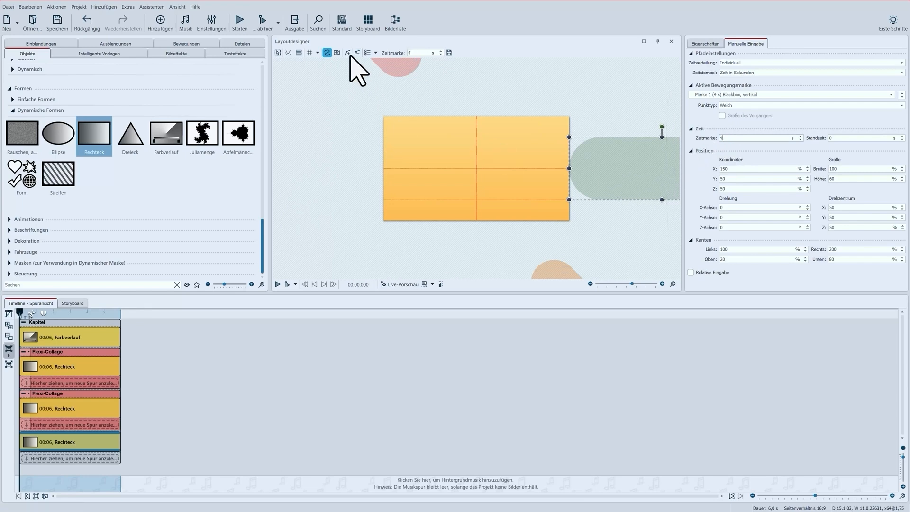
click(349, 55)
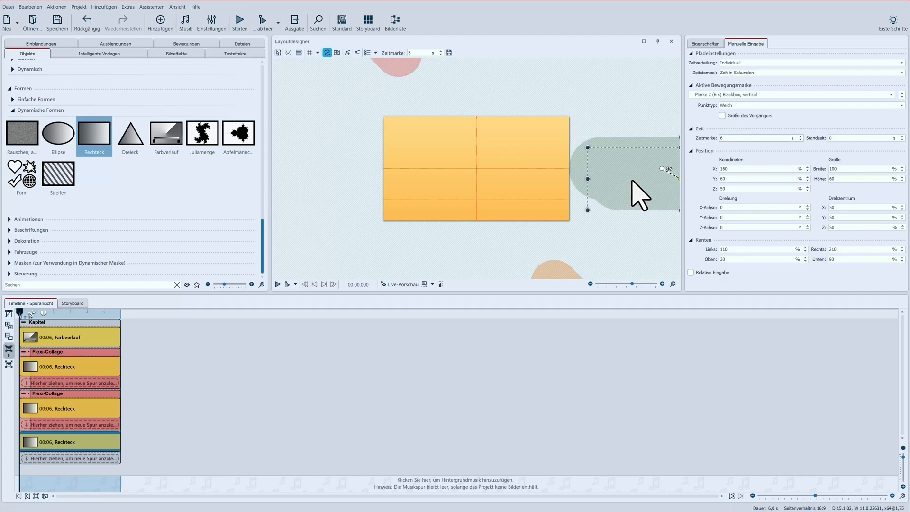
drag(626, 177, 536, 183)
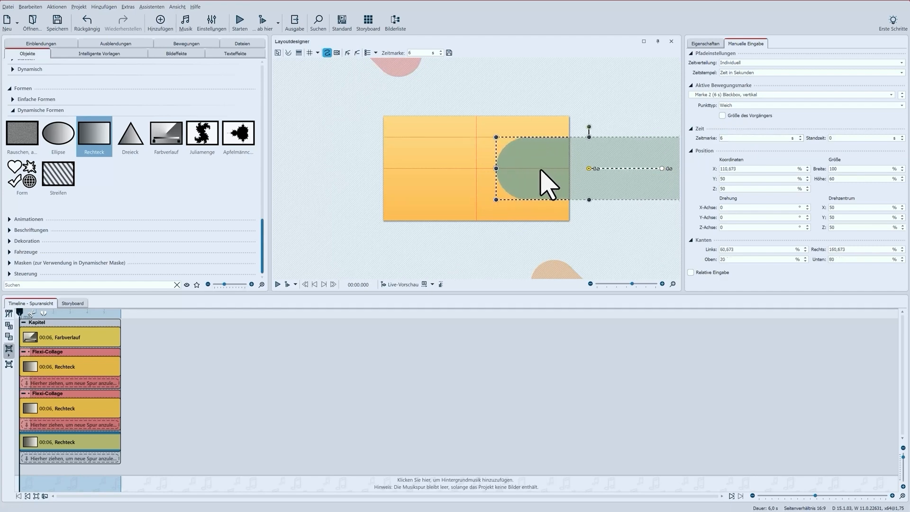
double_click(728, 171)
text(110)
drag(726, 138, 702, 139)
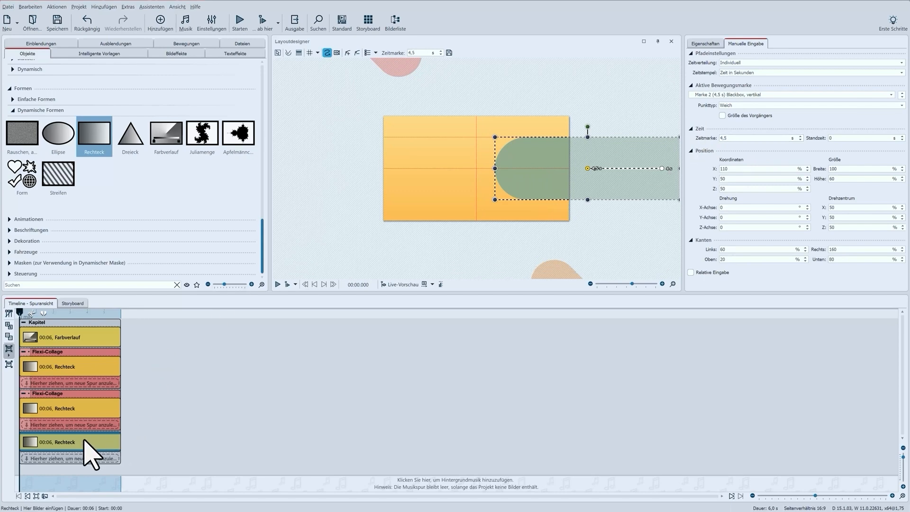
Step: Group the grey-green Rechteck in a Flexi-Collage, rotate the collage 45° about Z and set its X position to -15 %
click(9, 349)
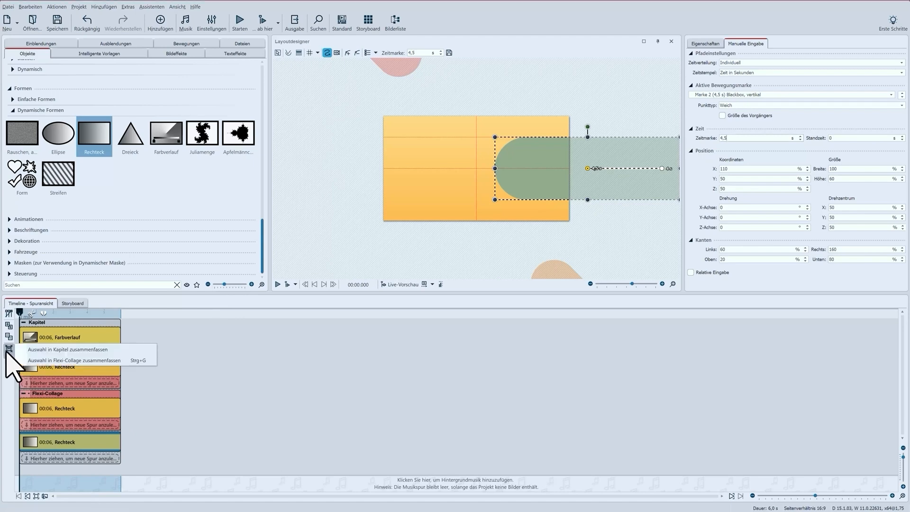
click(42, 361)
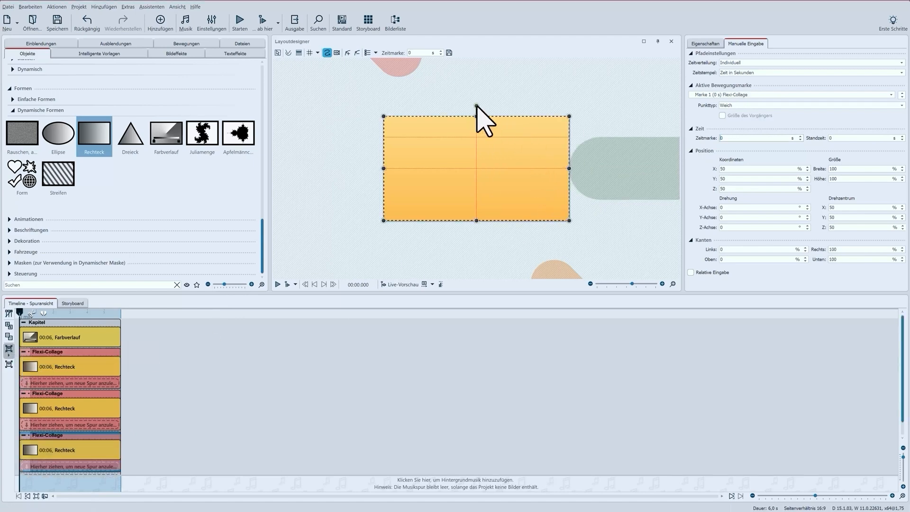
drag(477, 106, 509, 126)
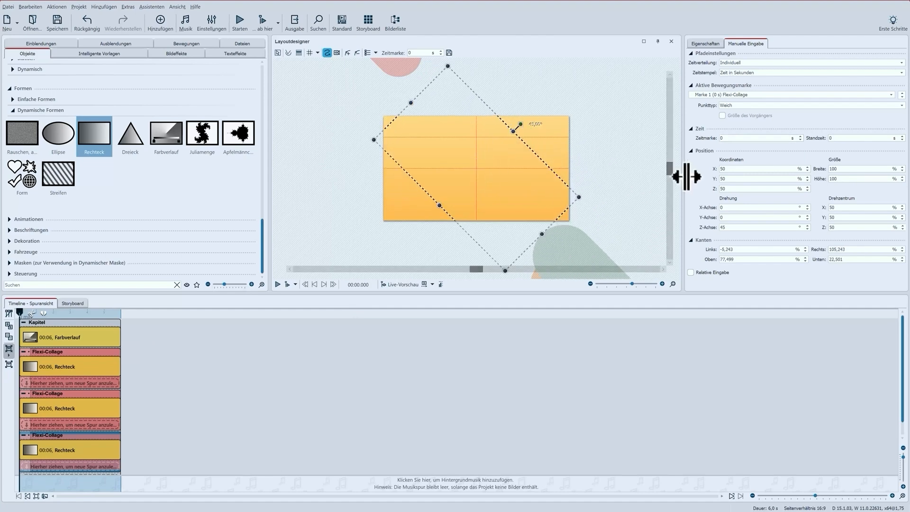
double_click(723, 169)
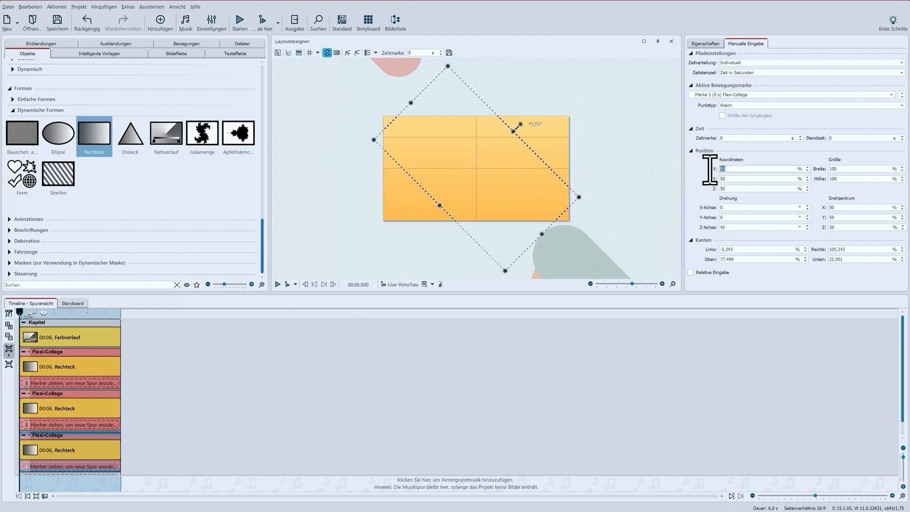
key(Return)
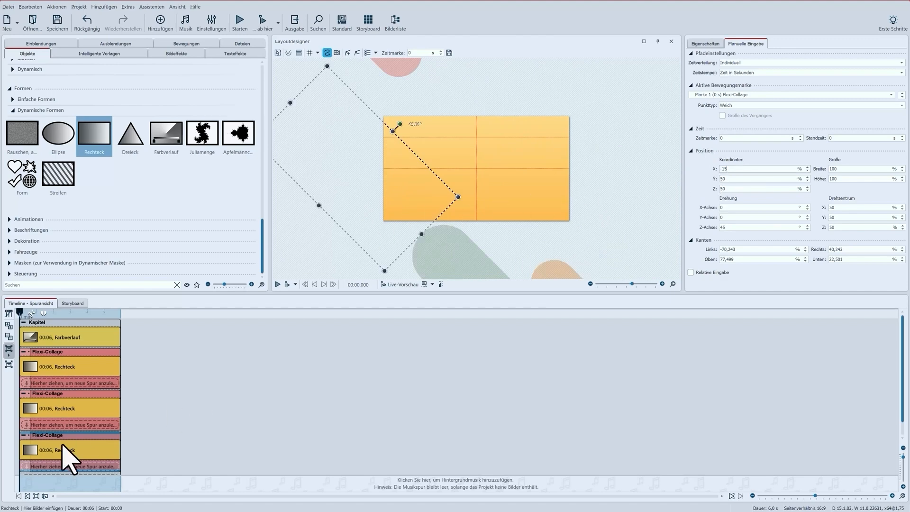
Step: Duplicate the grey-green Flexi-Collage onto a new track starting at 0 s and set the copied Rechteck's Füllfarbe to purple 610F63FF
mouse_move(40, 435)
mouse_down()
mouse_move(30, 470)
mouse_move(49, 472)
mouse_up()
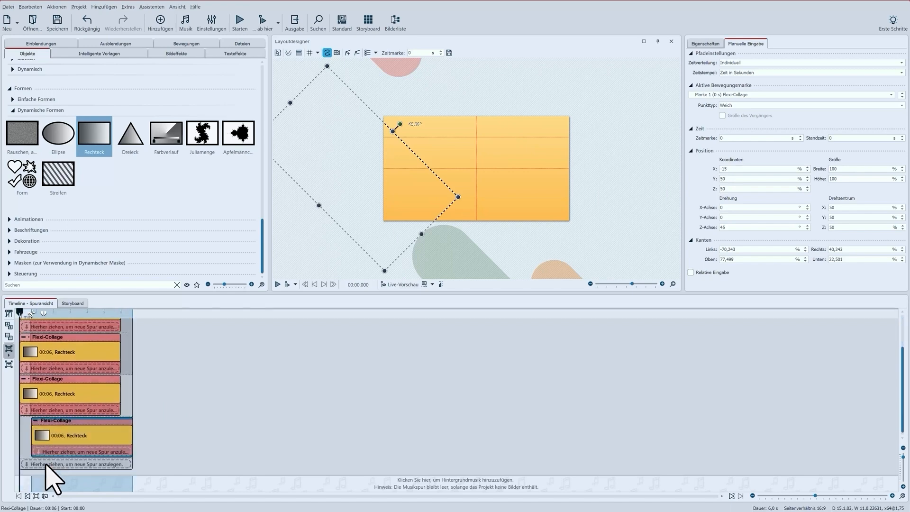
drag(69, 420, 49, 421)
click(57, 441)
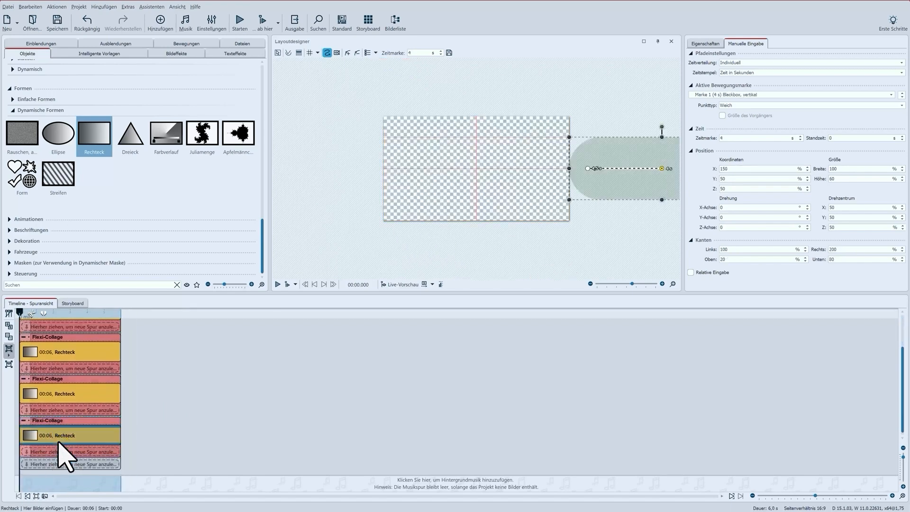
click(708, 43)
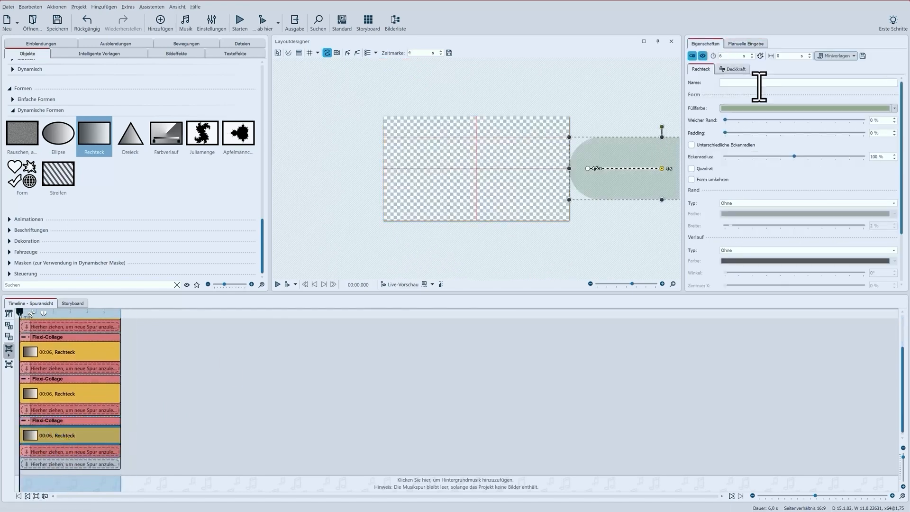
click(761, 108)
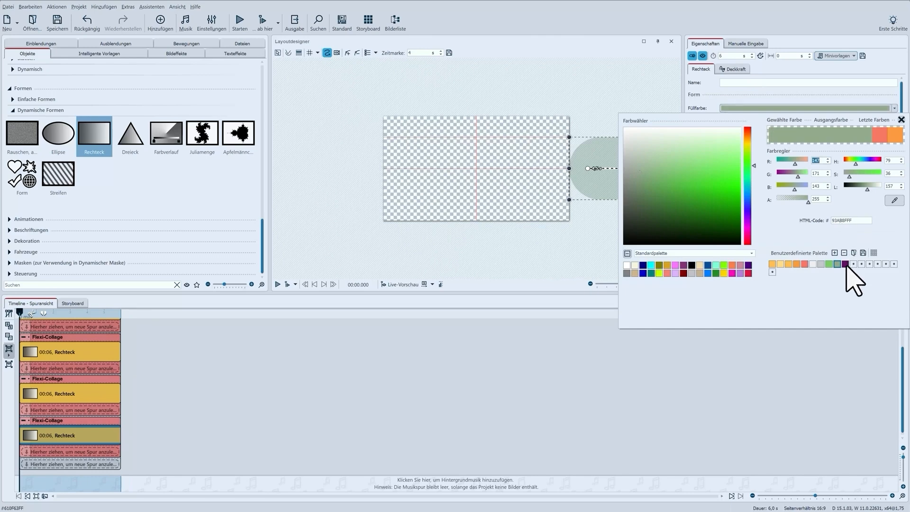
click(845, 264)
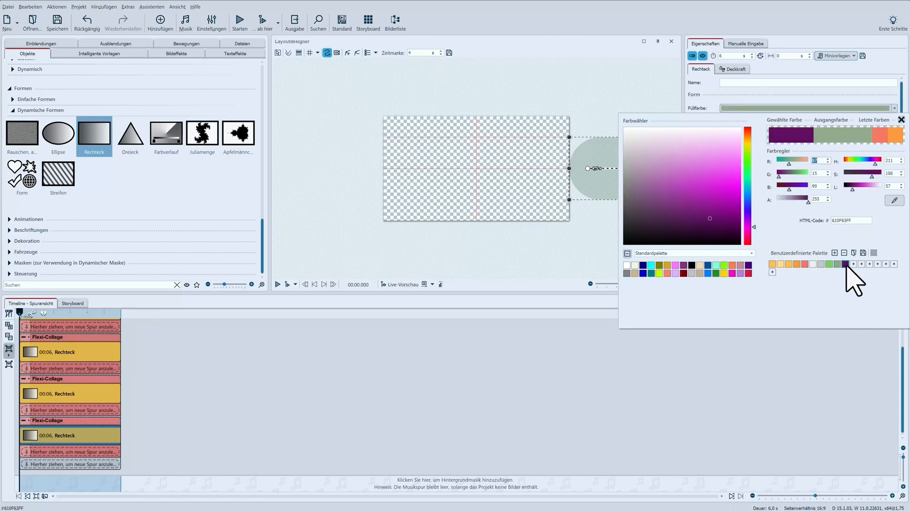
click(57, 436)
Step: Set the purple Rechteck's Flexi-Collage to X position 115 % and rotate it to -135° about Z
click(56, 420)
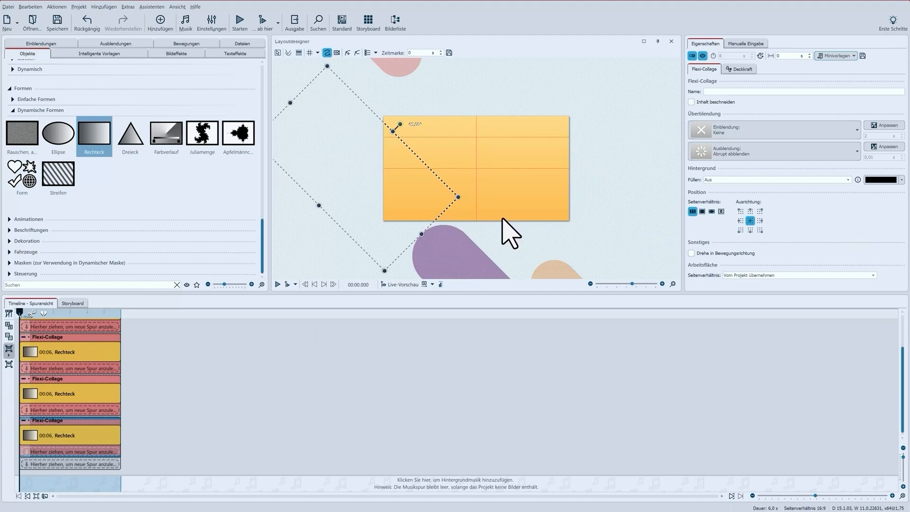
click(763, 43)
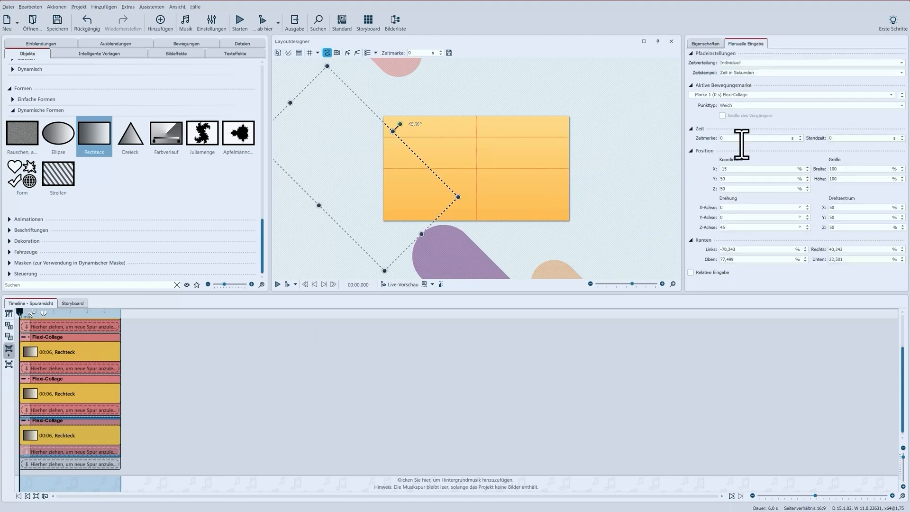
drag(735, 168, 698, 169)
text(115)
key(Return)
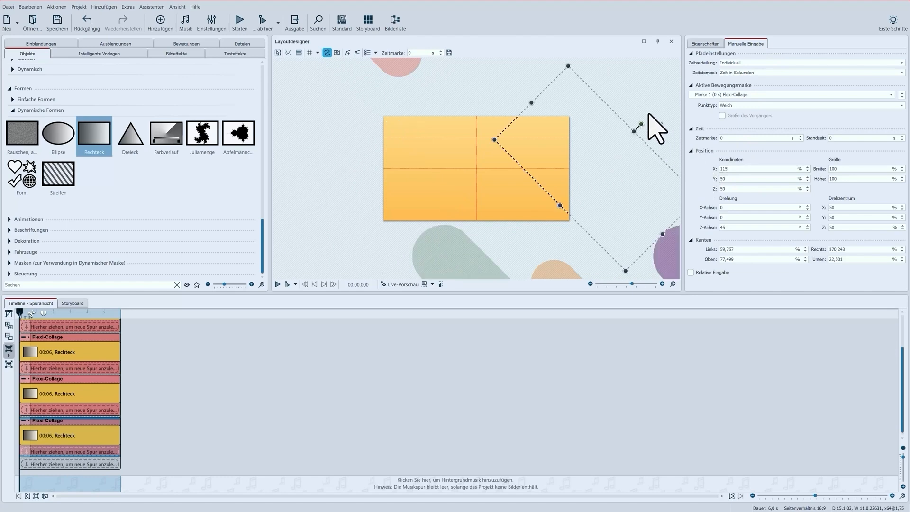
drag(644, 124, 535, 210)
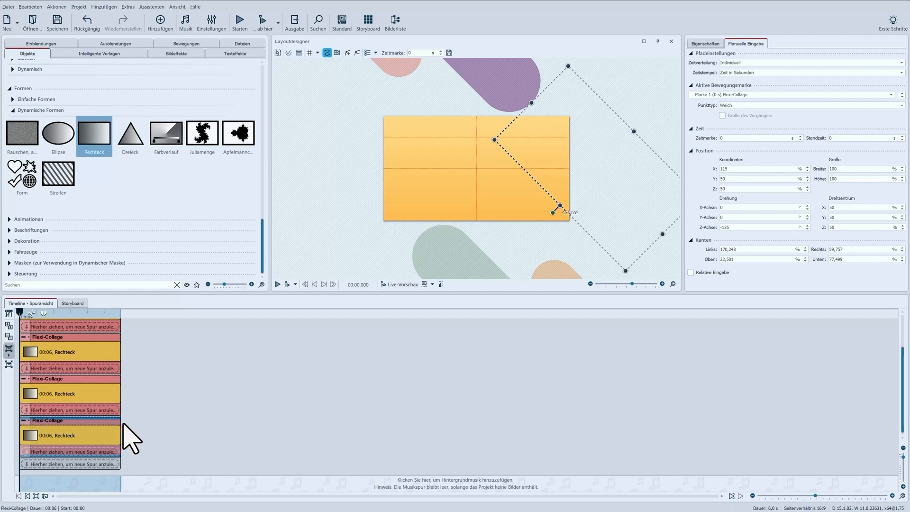
Step: Add a Text object on a new track below the purple Rechteck's Flexi-Collage, starting at 1 s
click(672, 284)
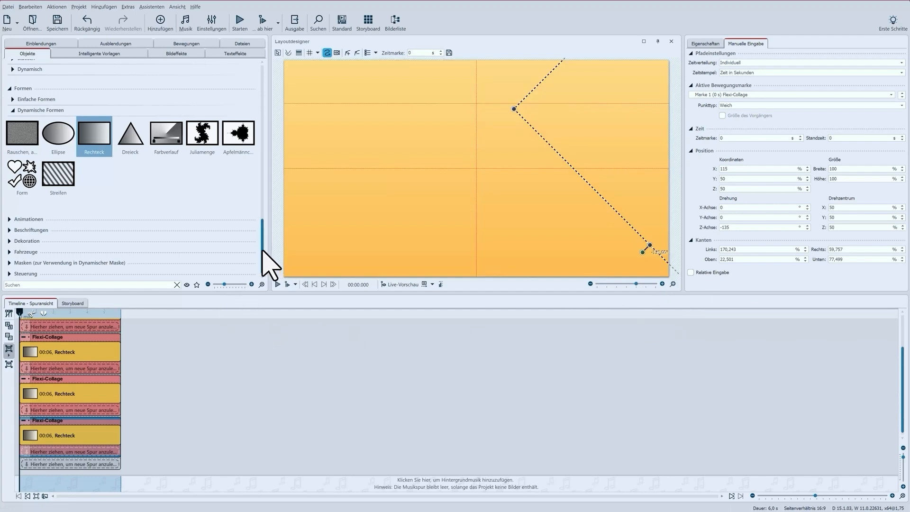
drag(262, 219, 270, 91)
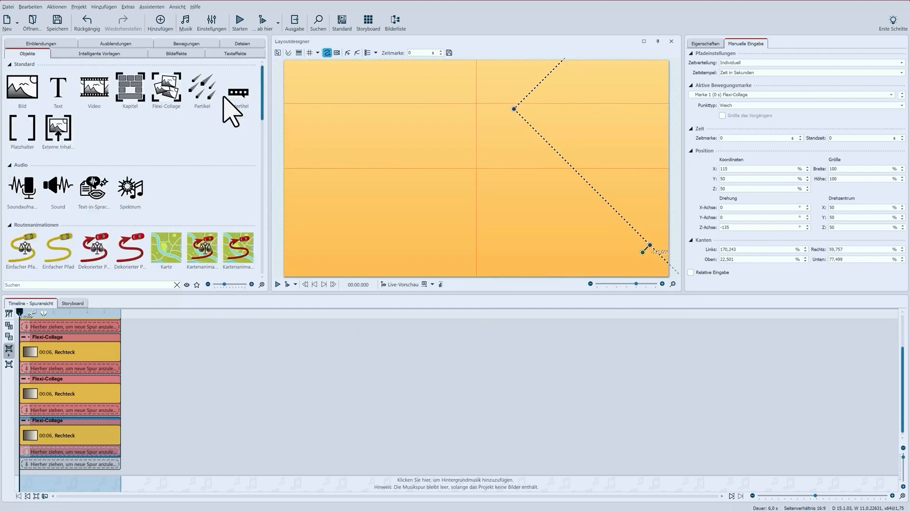
mouse_move(63, 88)
mouse_down()
mouse_move(67, 401)
mouse_move(43, 461)
mouse_up()
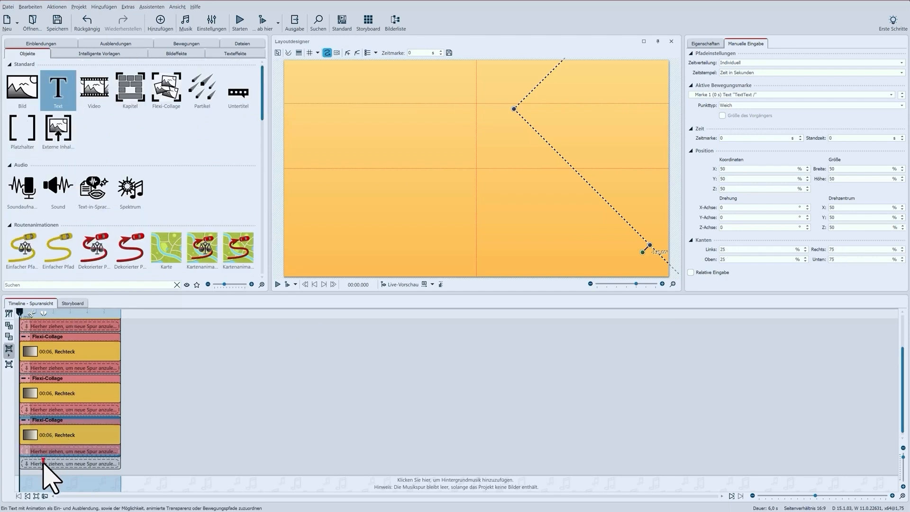
drag(78, 464, 65, 463)
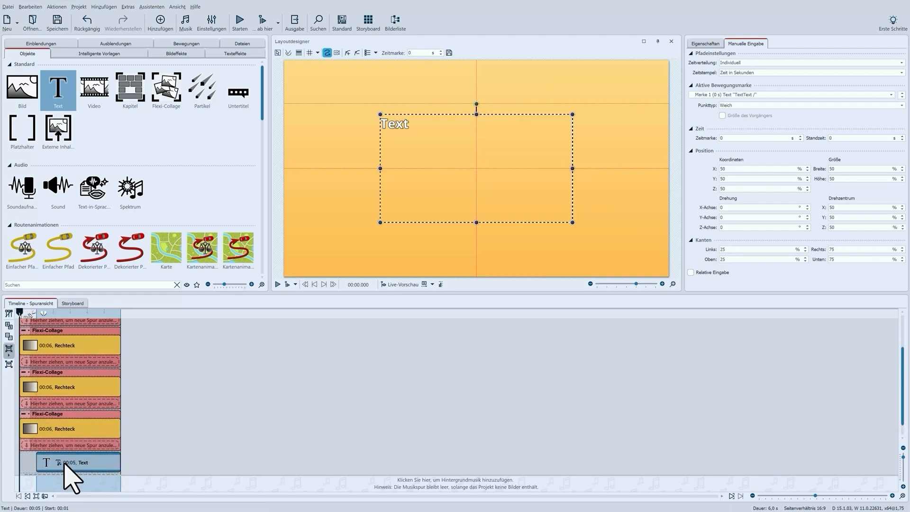
Step: Change the text to ABGERUNDET in black and shrink its frame to fit closely around the word
click(704, 43)
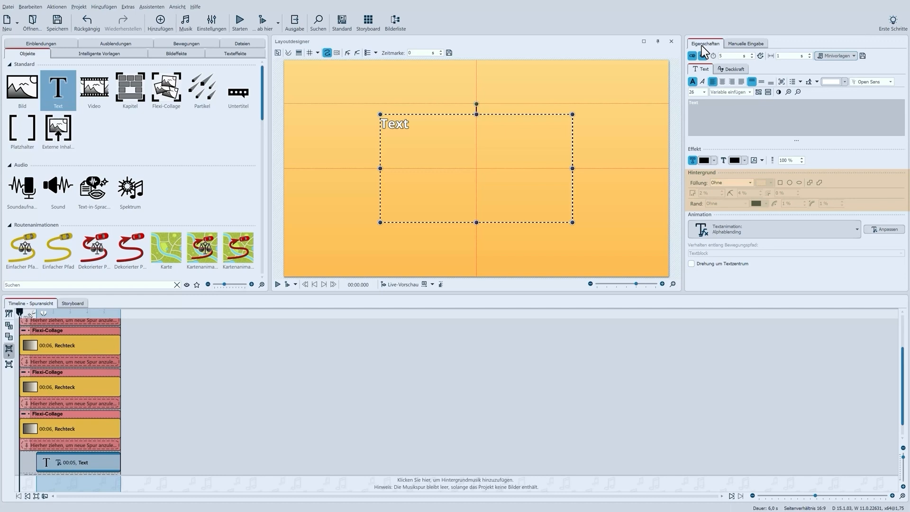
click(713, 106)
text(ABGERUNDET)
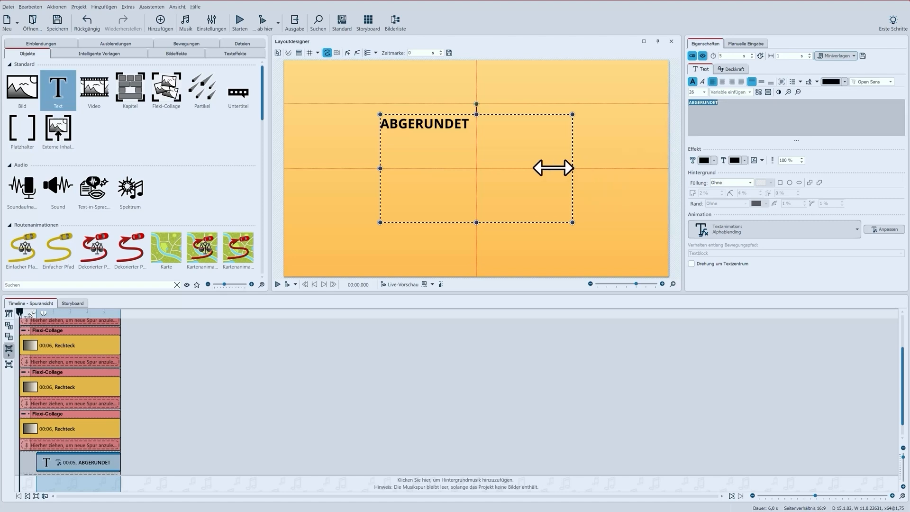
drag(553, 168, 470, 168)
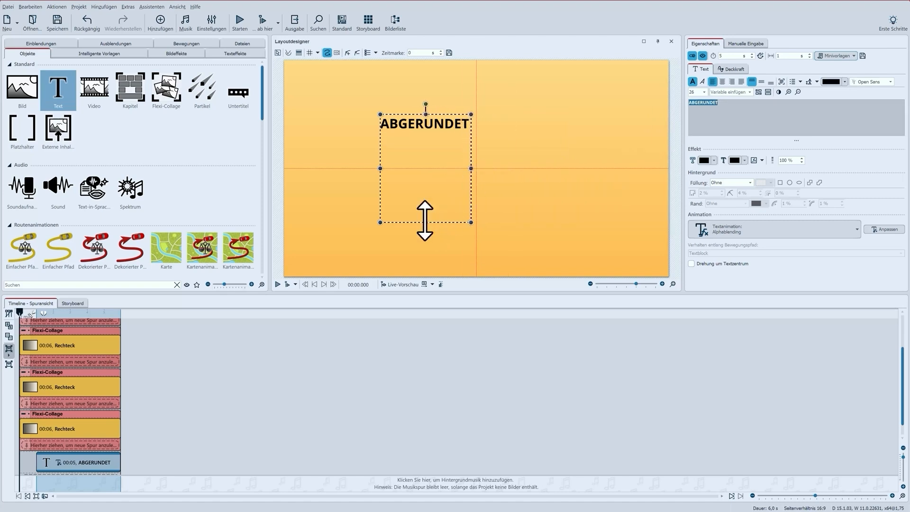
drag(425, 220, 426, 133)
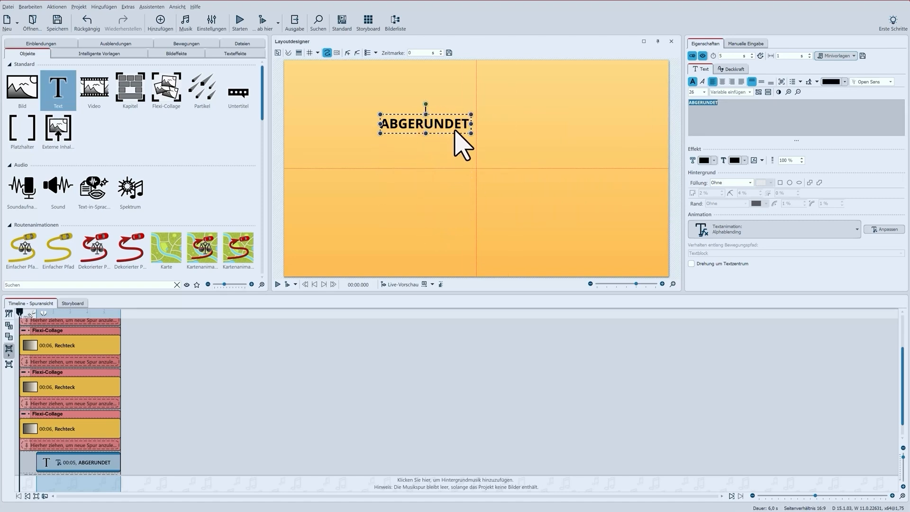
Step: Centre the ABGERUNDET text horizontally and vertically, and give it a Kompletter Text background with 5 % corner rounding and an Innen border
click(722, 82)
click(760, 82)
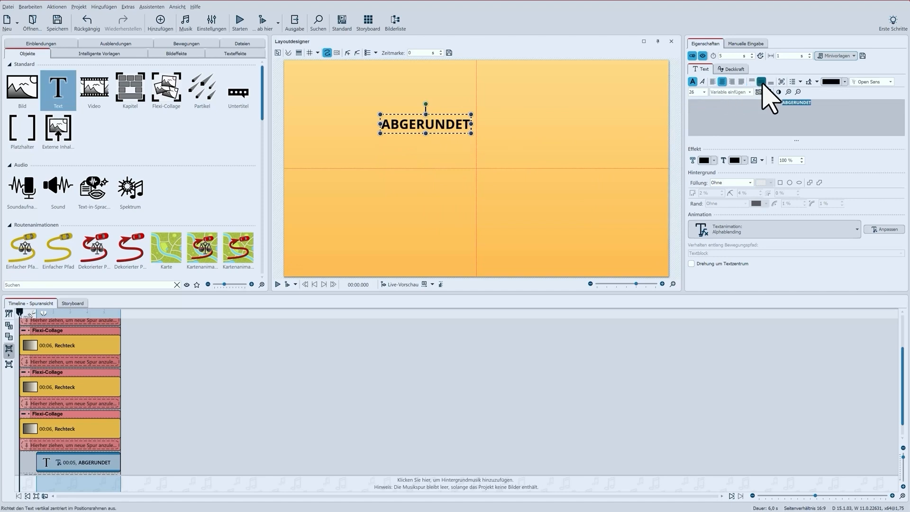
click(750, 183)
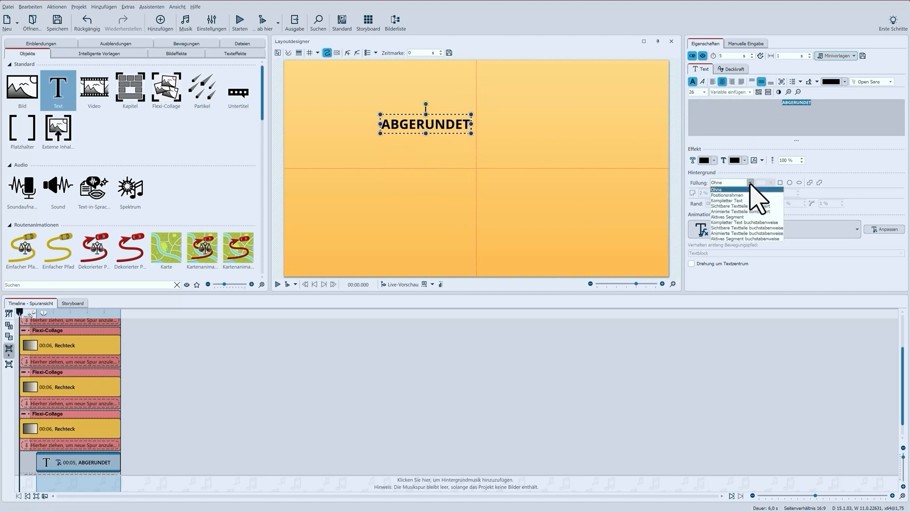
click(748, 200)
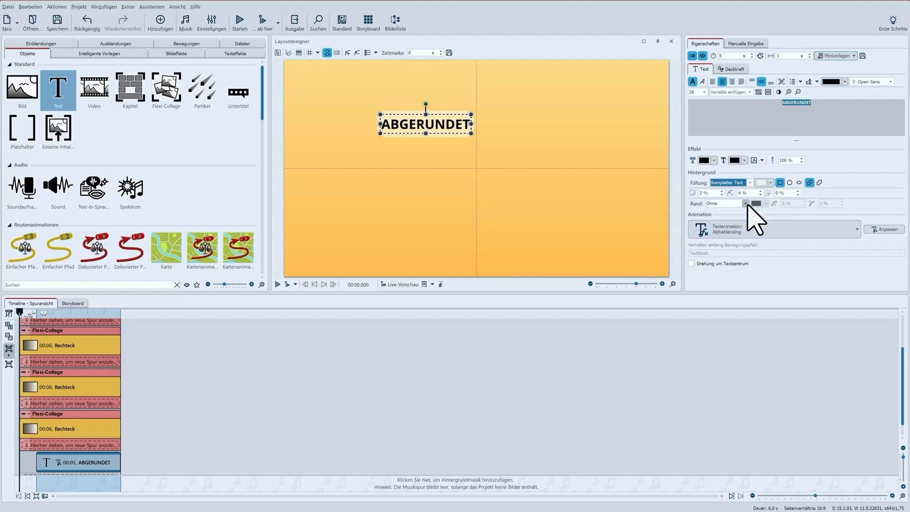
click(746, 203)
click(729, 216)
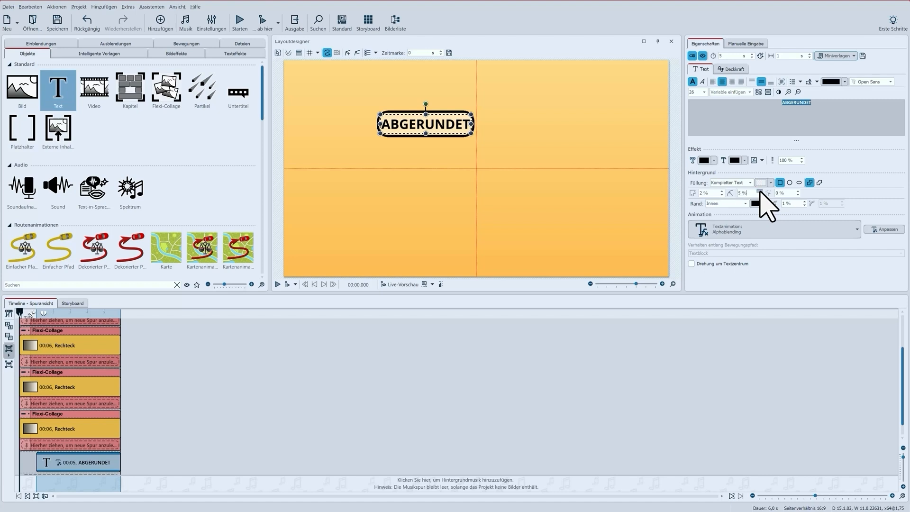
Step: Make the ABGERUNDET text's background fill fully transparent by lowering its alpha value to 0
click(760, 182)
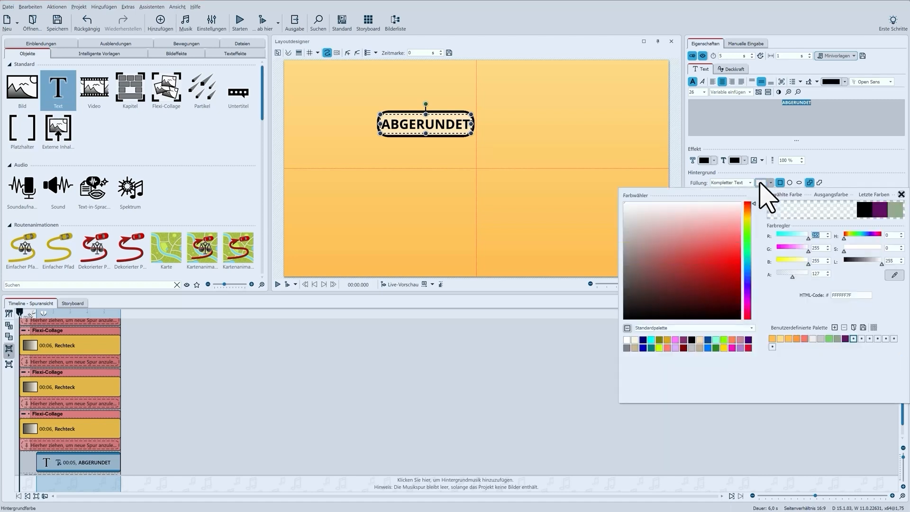
drag(792, 276, 776, 276)
click(813, 159)
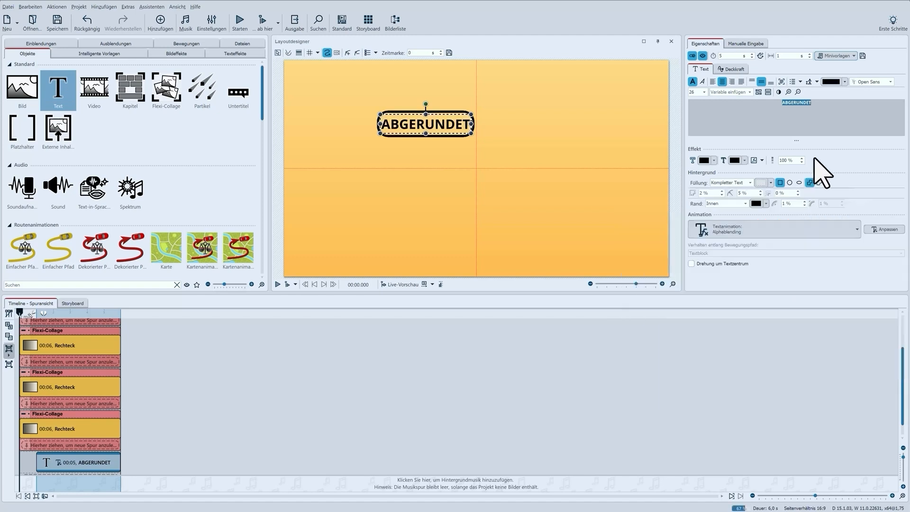
Step: Set both the background border colour and the font colour of the ABGERUNDET text to white
click(757, 204)
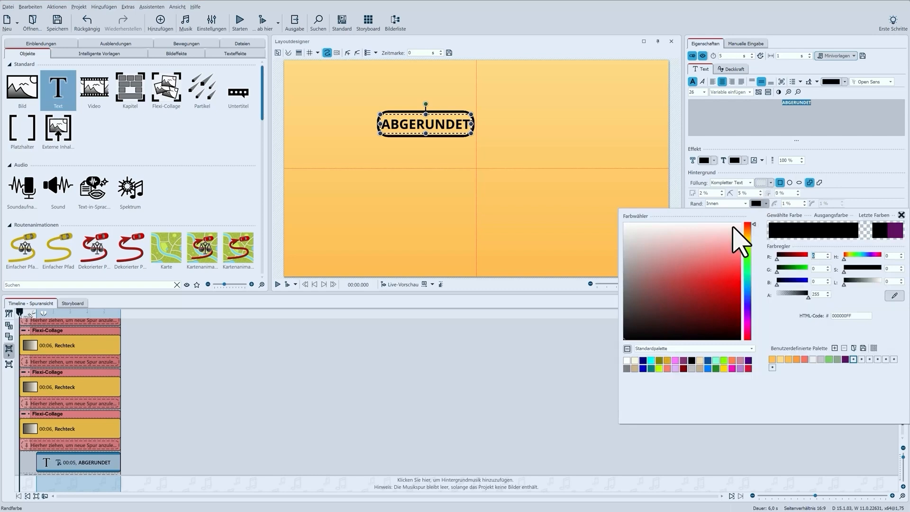
click(626, 361)
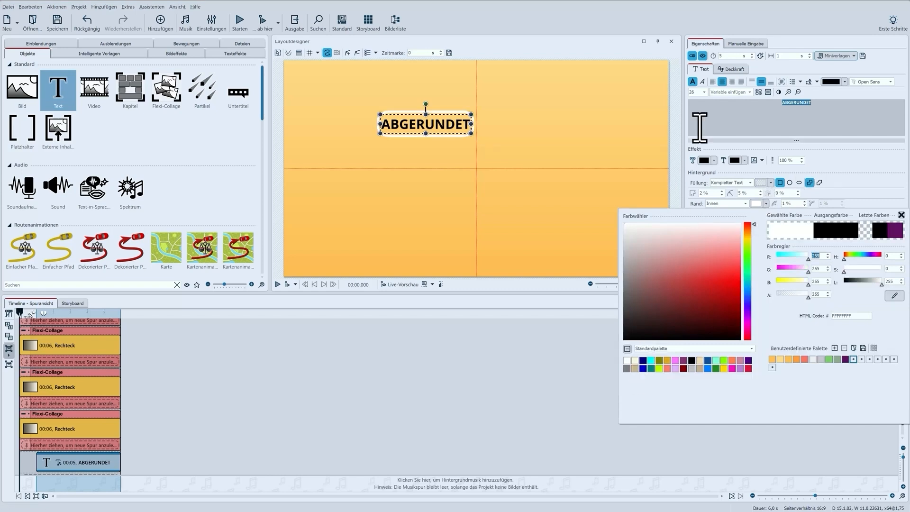
click(834, 81)
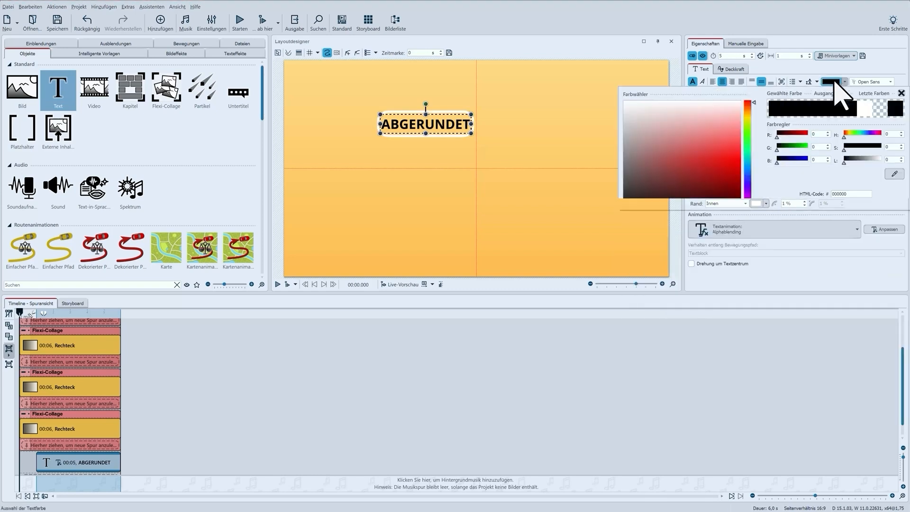
click(863, 111)
click(829, 68)
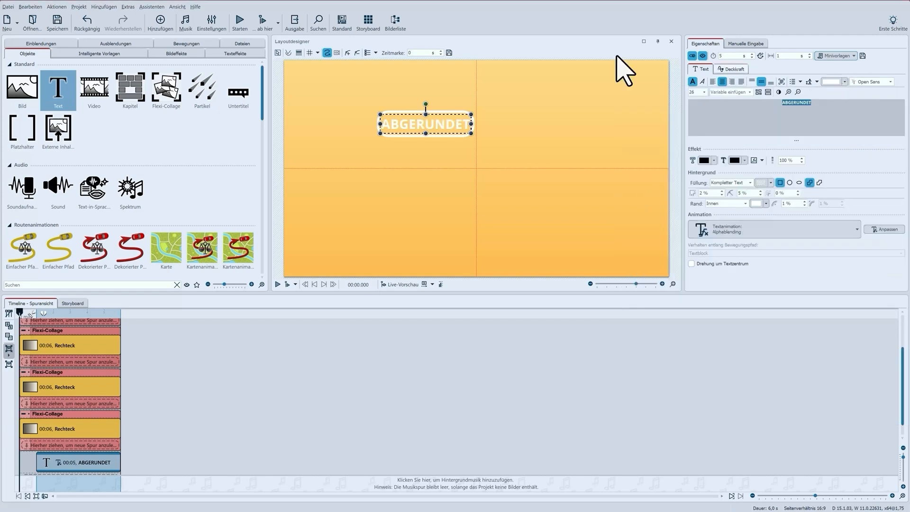
Step: Place the ABGERUNDET frame slightly above the layout's horizontal centre line and add a second motion mark level with it in the right half
drag(412, 131, 403, 151)
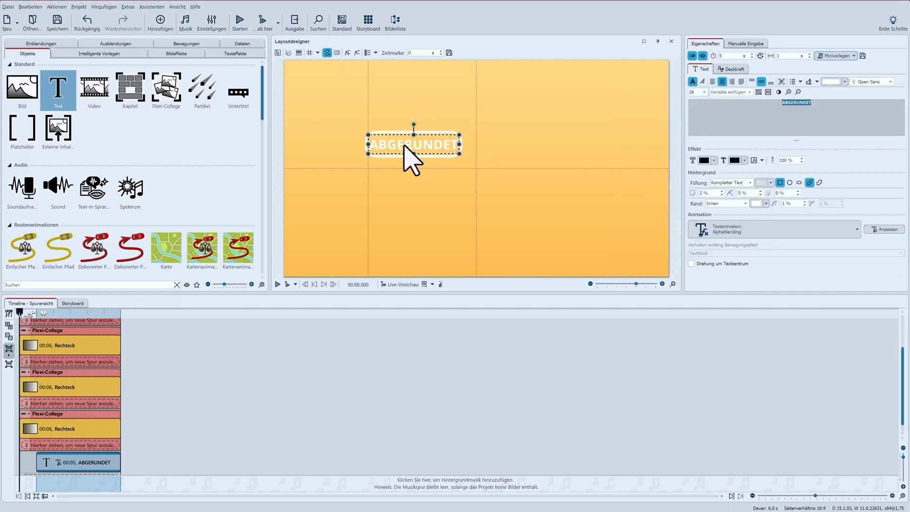
click(347, 52)
drag(451, 166, 538, 144)
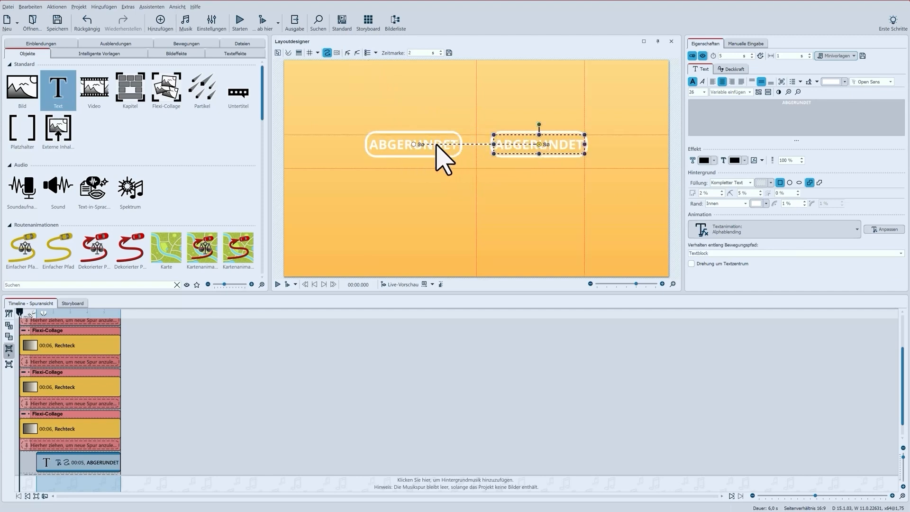
click(414, 145)
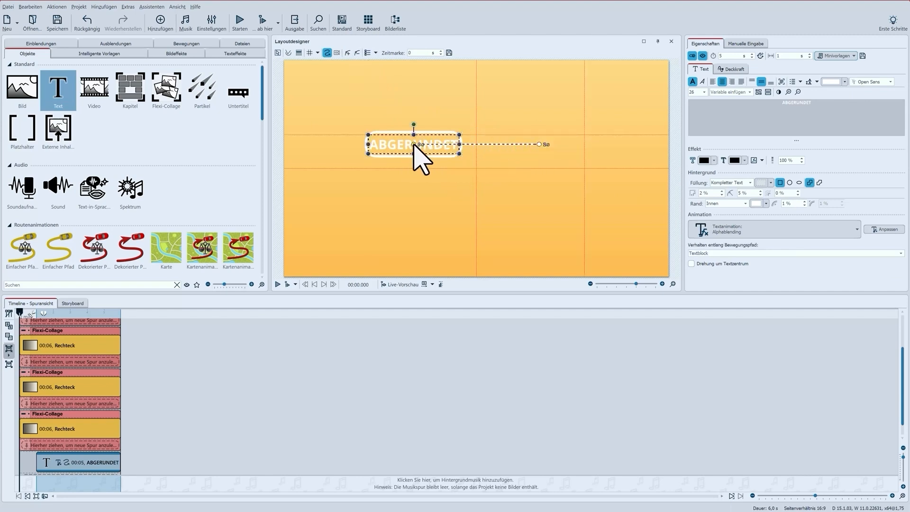
Step: Set the segmentation of the ABGERUNDET text effect's Einblendung to Buchstaben
click(884, 229)
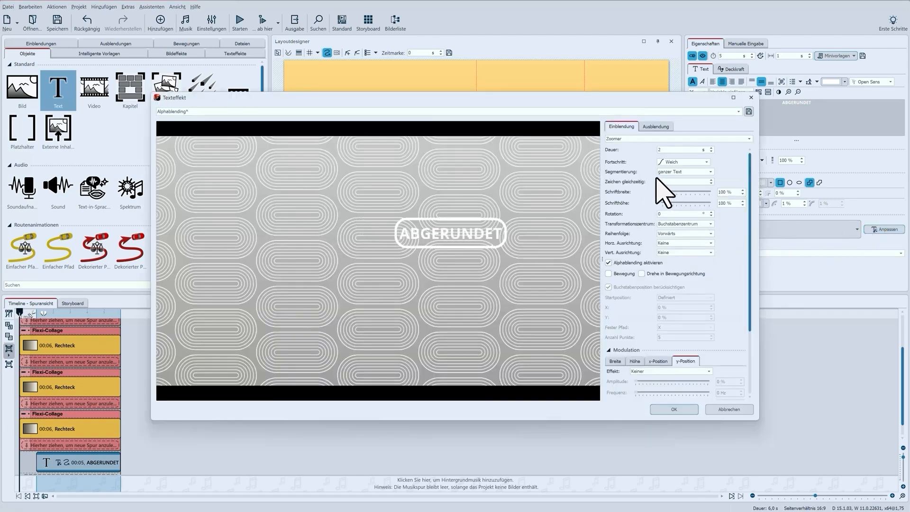
click(705, 173)
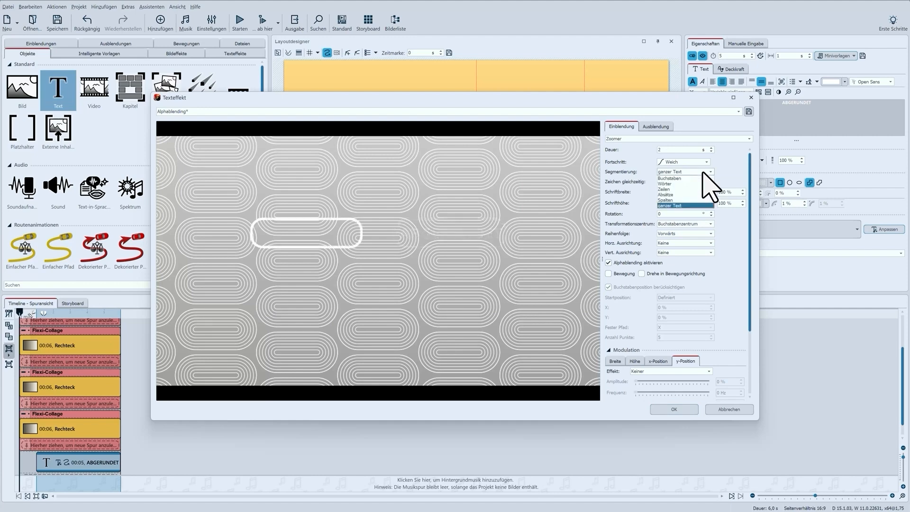
click(681, 181)
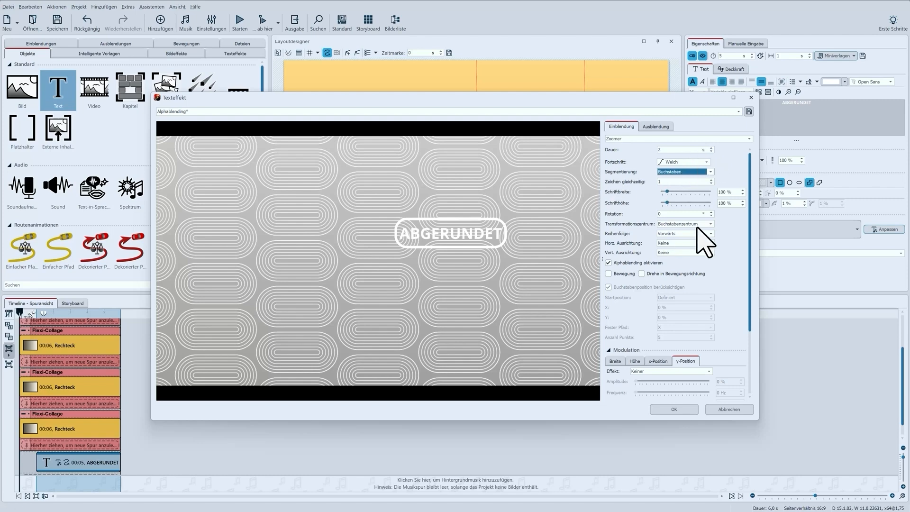
click(674, 410)
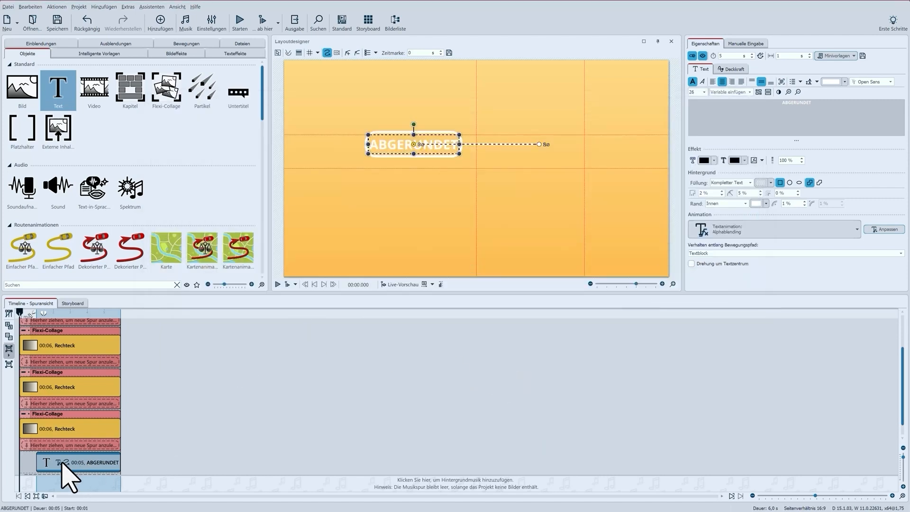
Step: Duplicate the ABGERUNDET text onto a new track directly below, starting at 1 s, and change the copy's wording to FARBSTREIFEN
scroll(52, 481, down, 1)
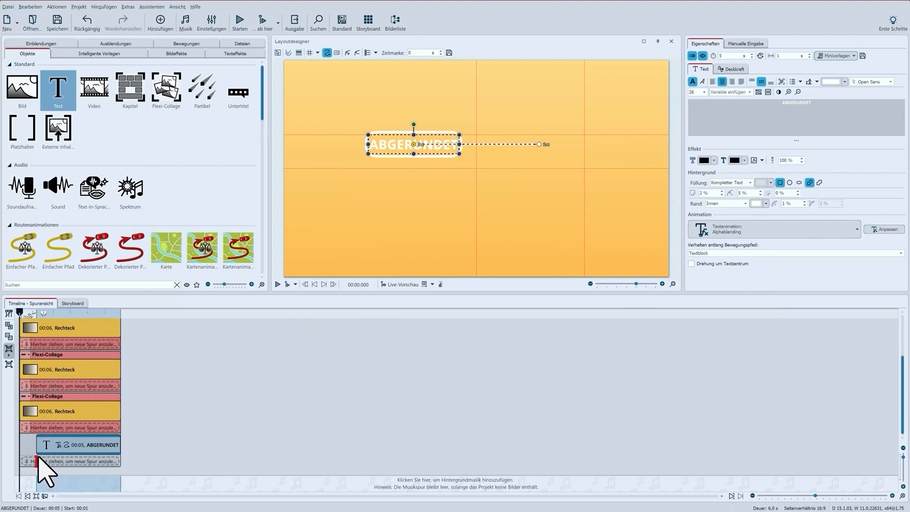
drag(38, 458, 73, 462)
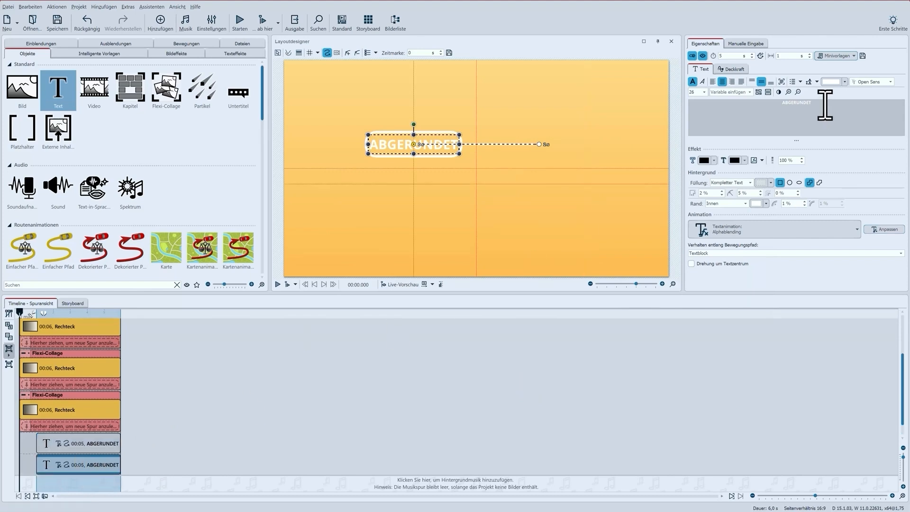
drag(825, 105, 695, 106)
text(FARBSTREIFEN)
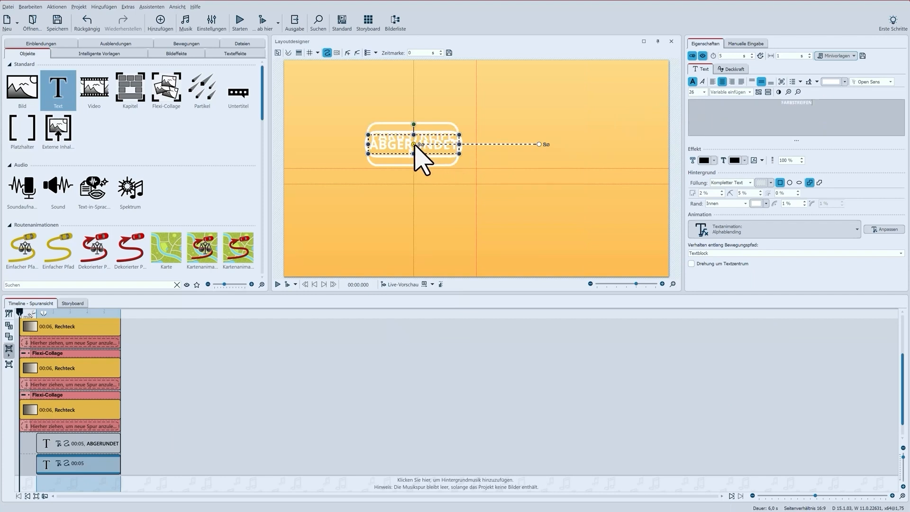
Step: Move both motion marks of the FARBSTREIFEN text below the ABGERUNDET title and widen the first mark's frame to fit the word
drag(414, 146, 446, 194)
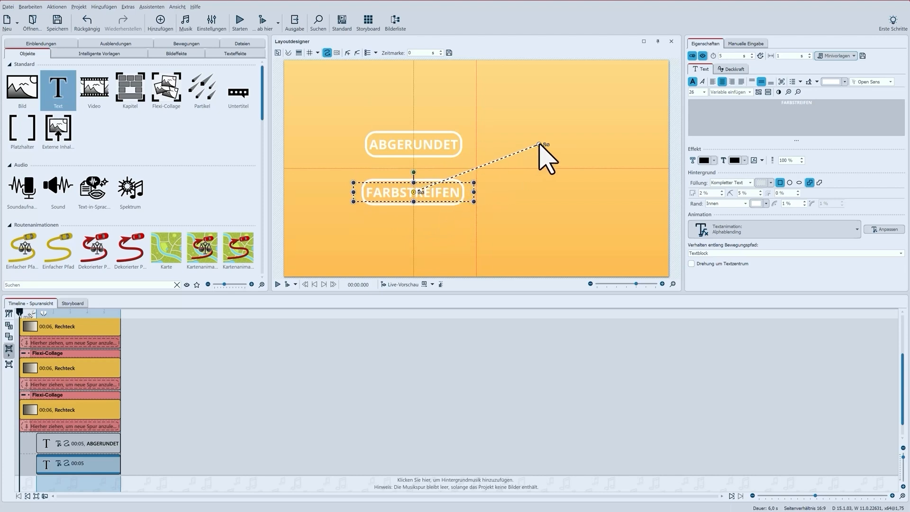
drag(539, 144, 539, 191)
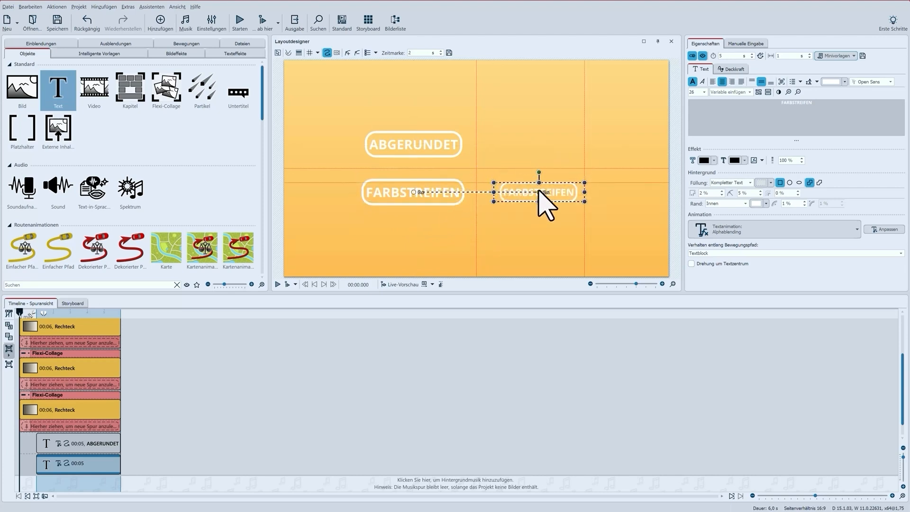
Step: Enable Größe des Vorgängers for the second FARBSTREIFEN motion mark and shift that mark to X position 65,663 %
click(745, 44)
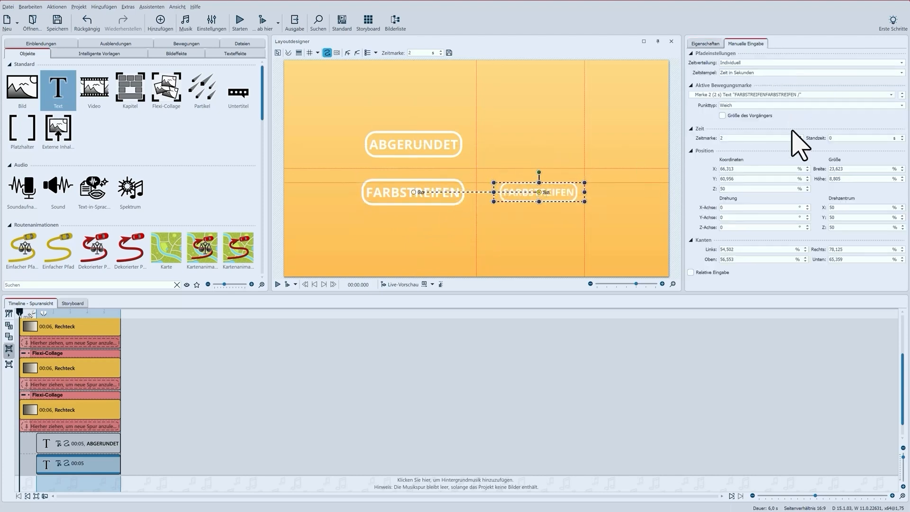
click(747, 116)
drag(563, 193, 553, 193)
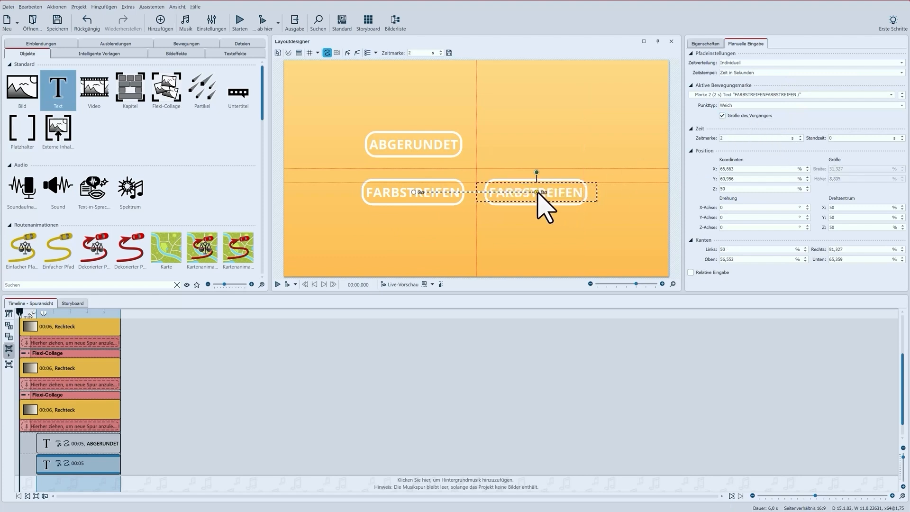
Step: Reverse the direction of the FARBSTREIFEN motion path and play the preview of the composition
right_click(537, 192)
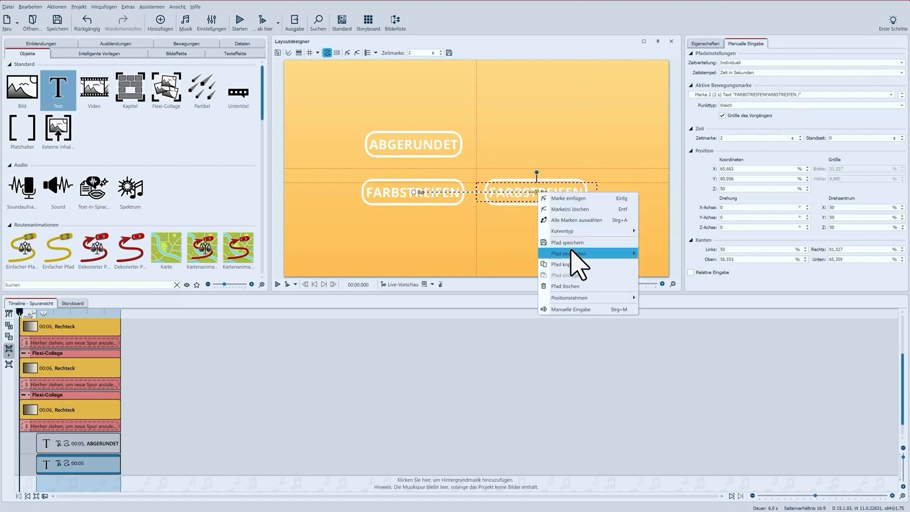
mouse_move(575, 254)
click(663, 274)
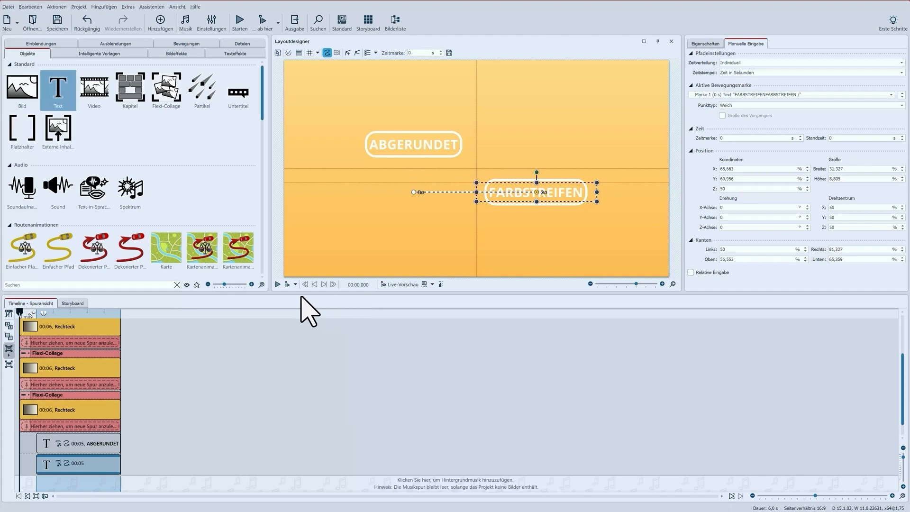
click(278, 284)
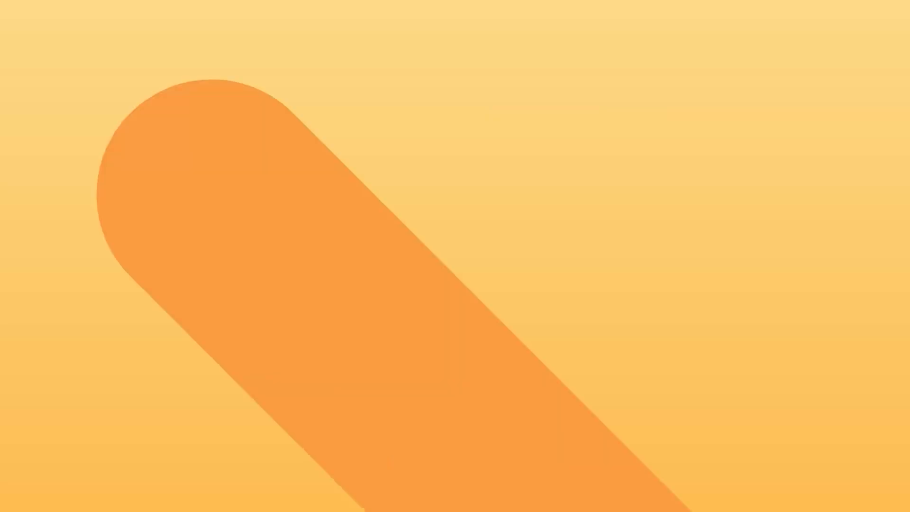